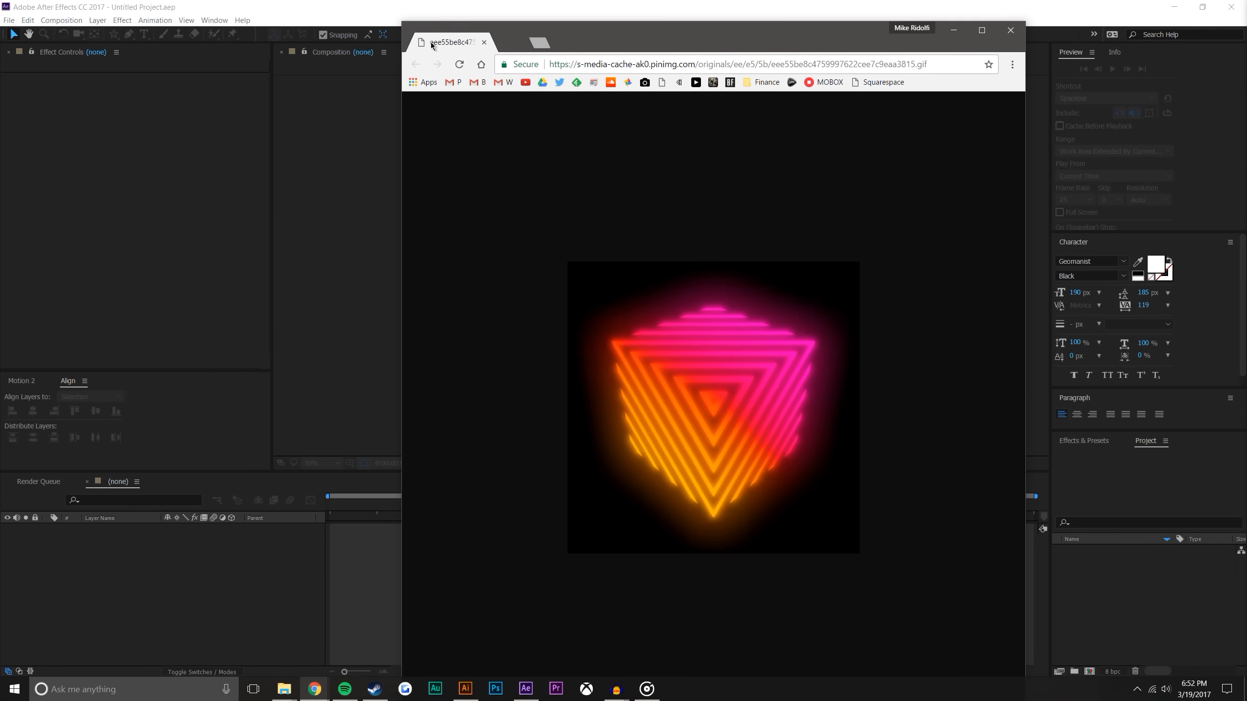
Reposition the browser window with the reference GIF and lower the Groove Music volume to about 32
left_click_drag(562, 22, 562, 49)
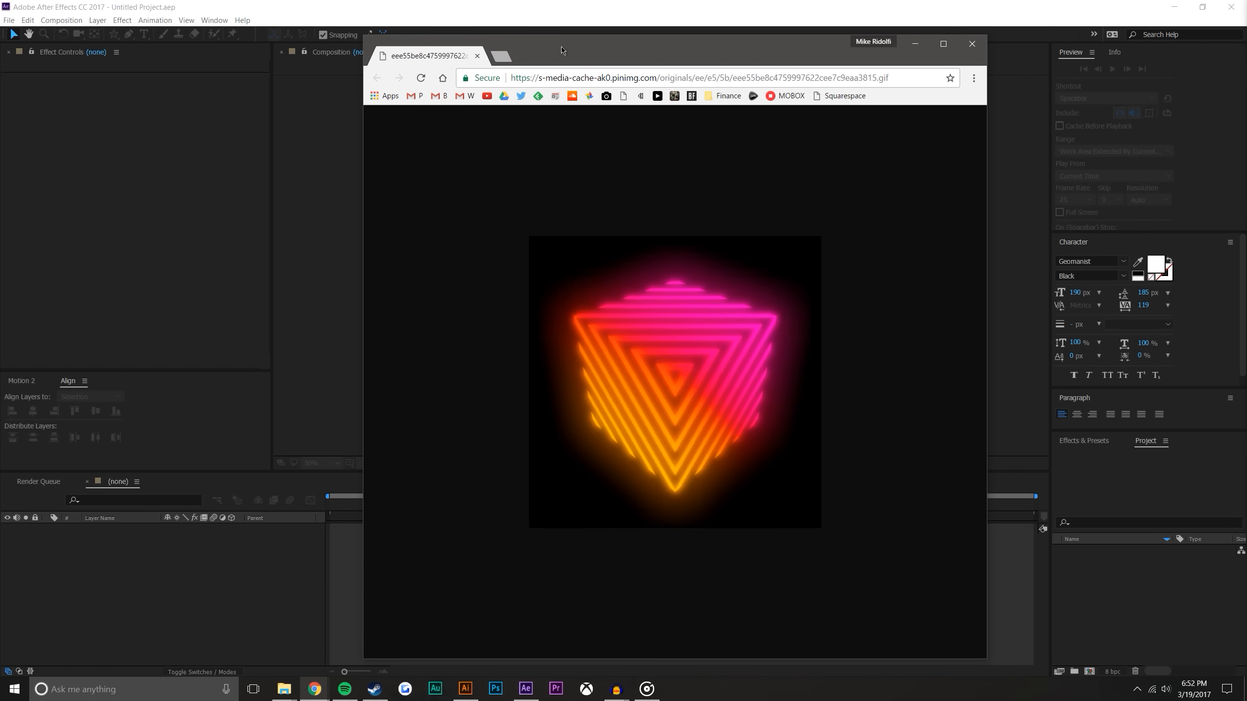
left_click(647, 689)
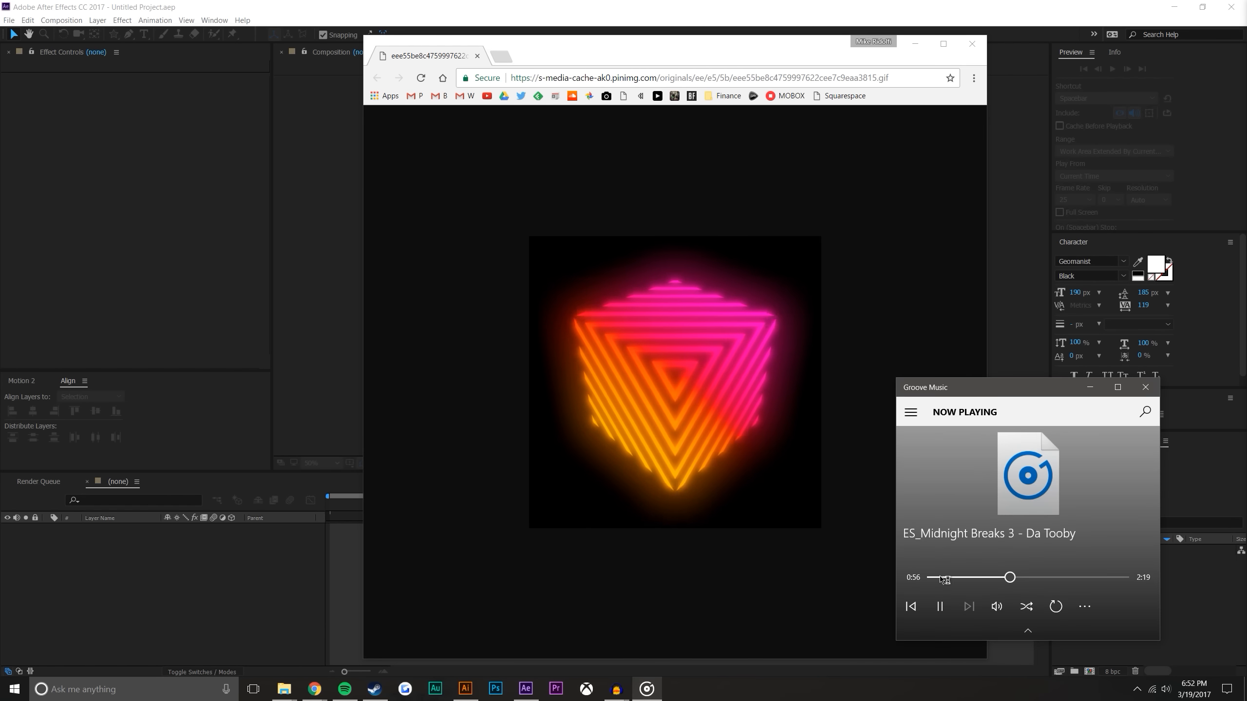
left_click(997, 606)
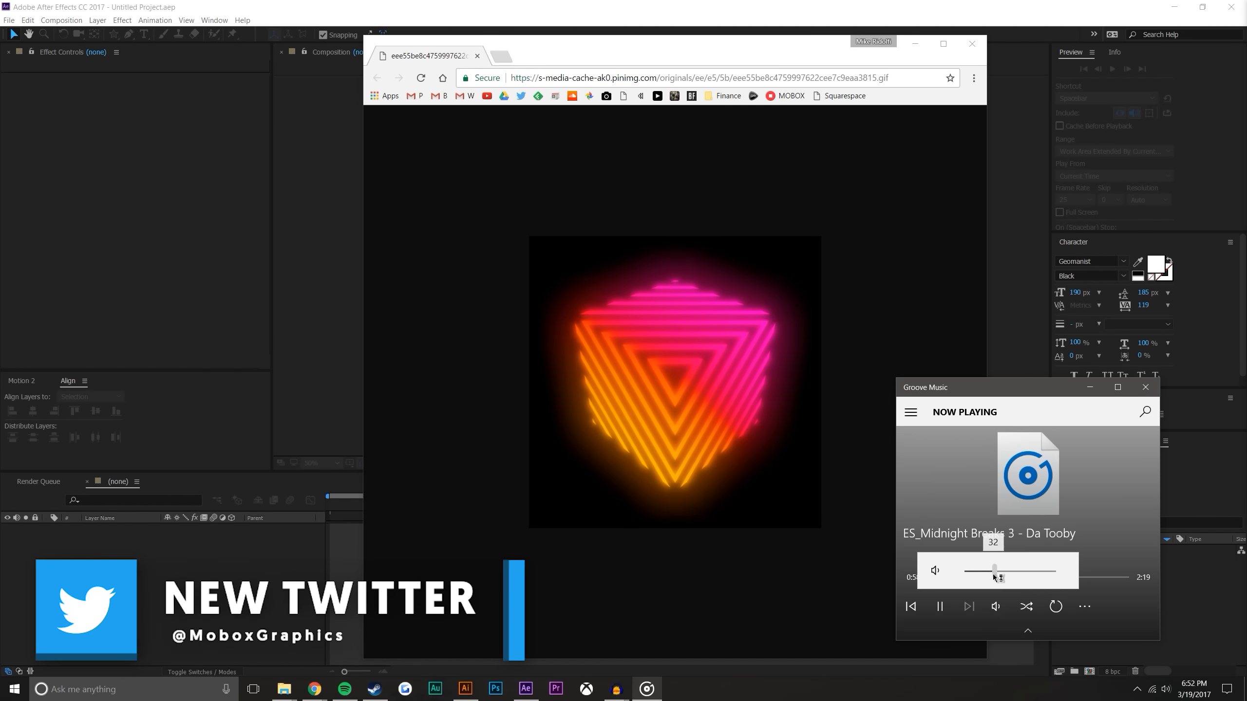
left_click(759, 327)
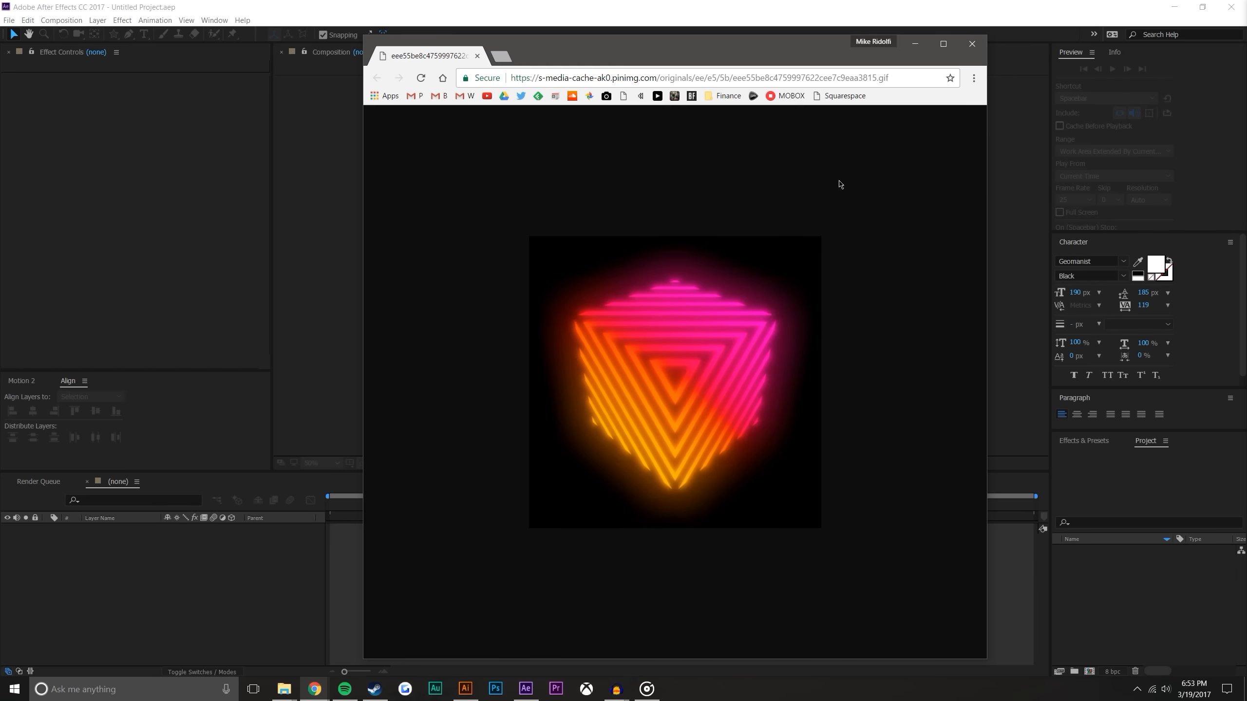
Minimize the reference GIF window, lower the Groove Music volume further and return to After Effects
left_click(915, 45)
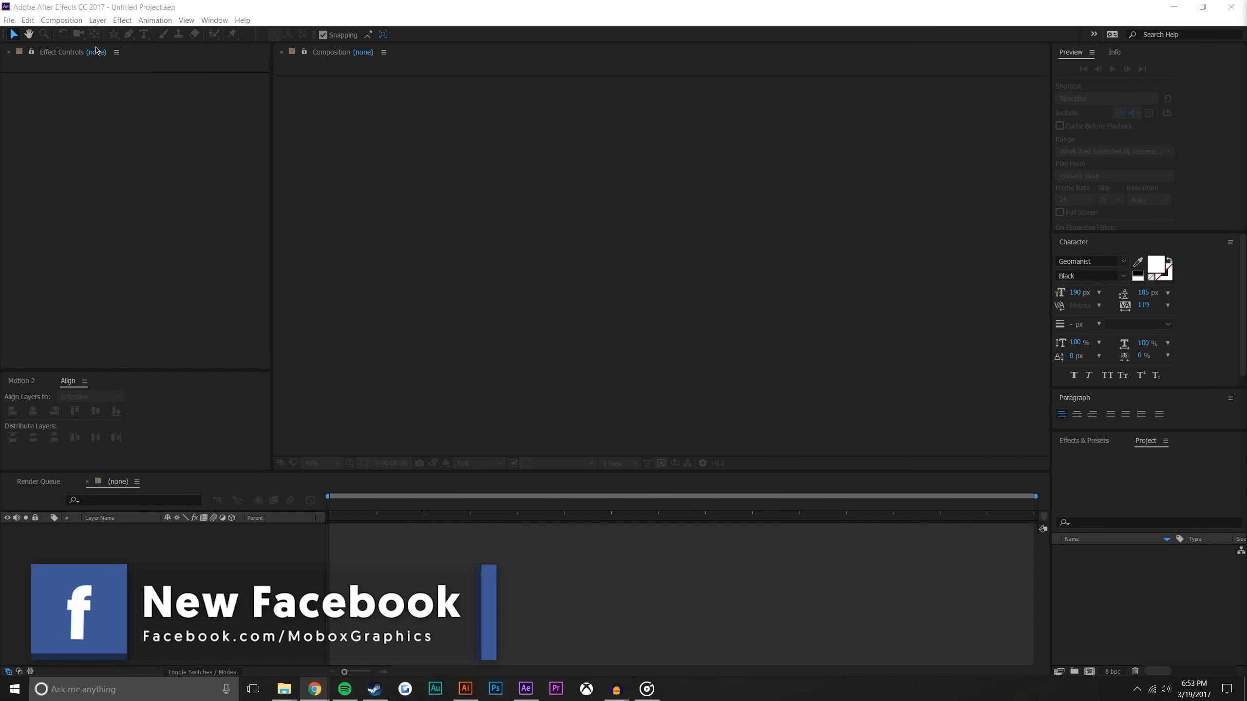
left_click(646, 693)
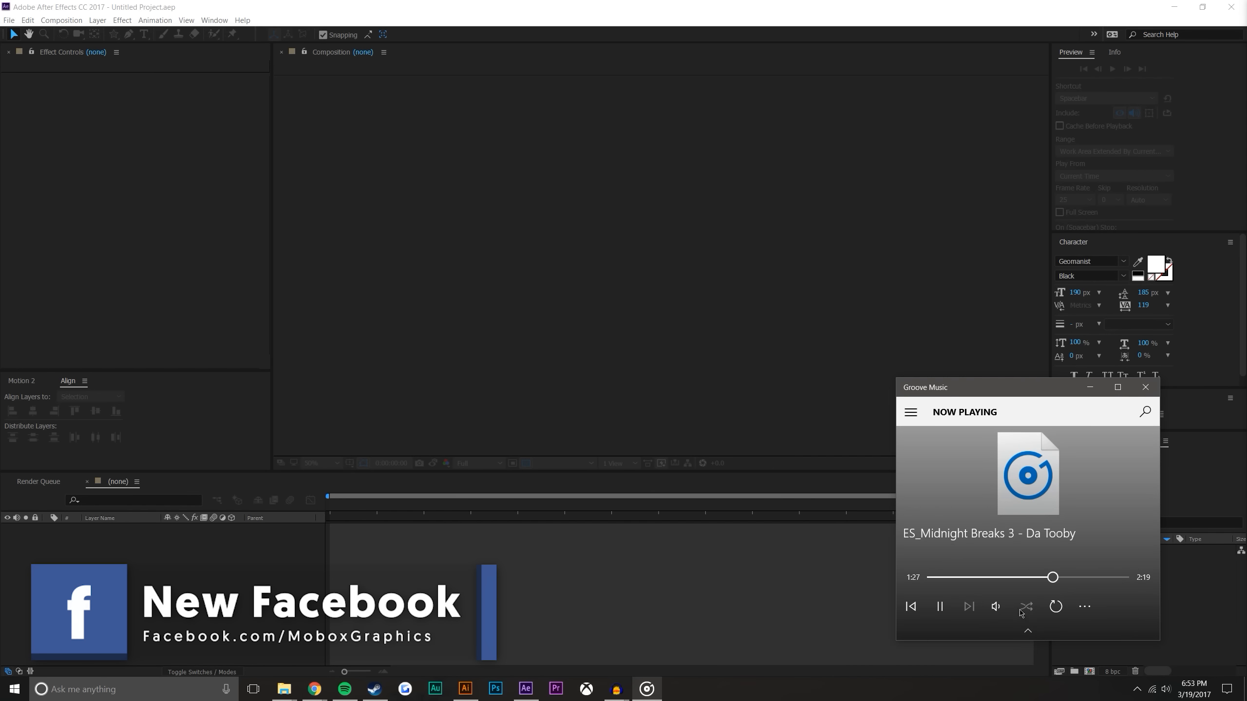
left_click(996, 607)
left_click(978, 571)
left_click(671, 5)
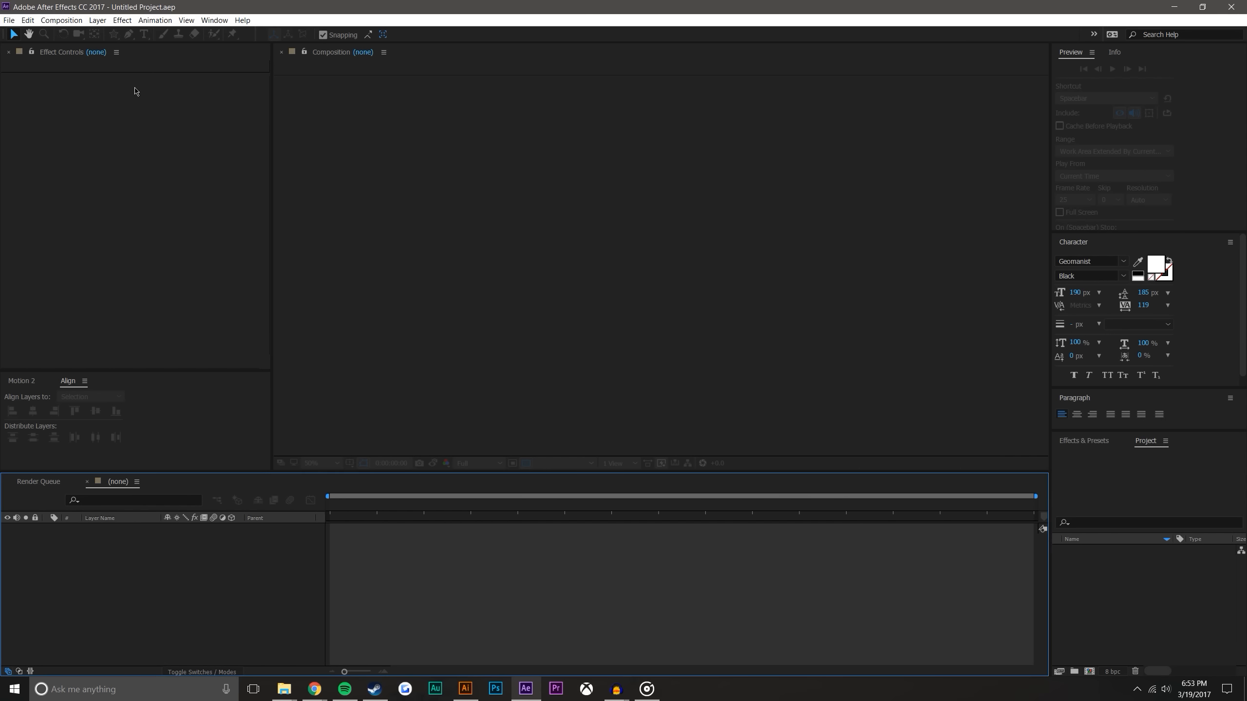
Create a new 1080 × 1080 px composition at 29.97 fps with a duration of 10 seconds
left_click(58, 22)
left_click(64, 30)
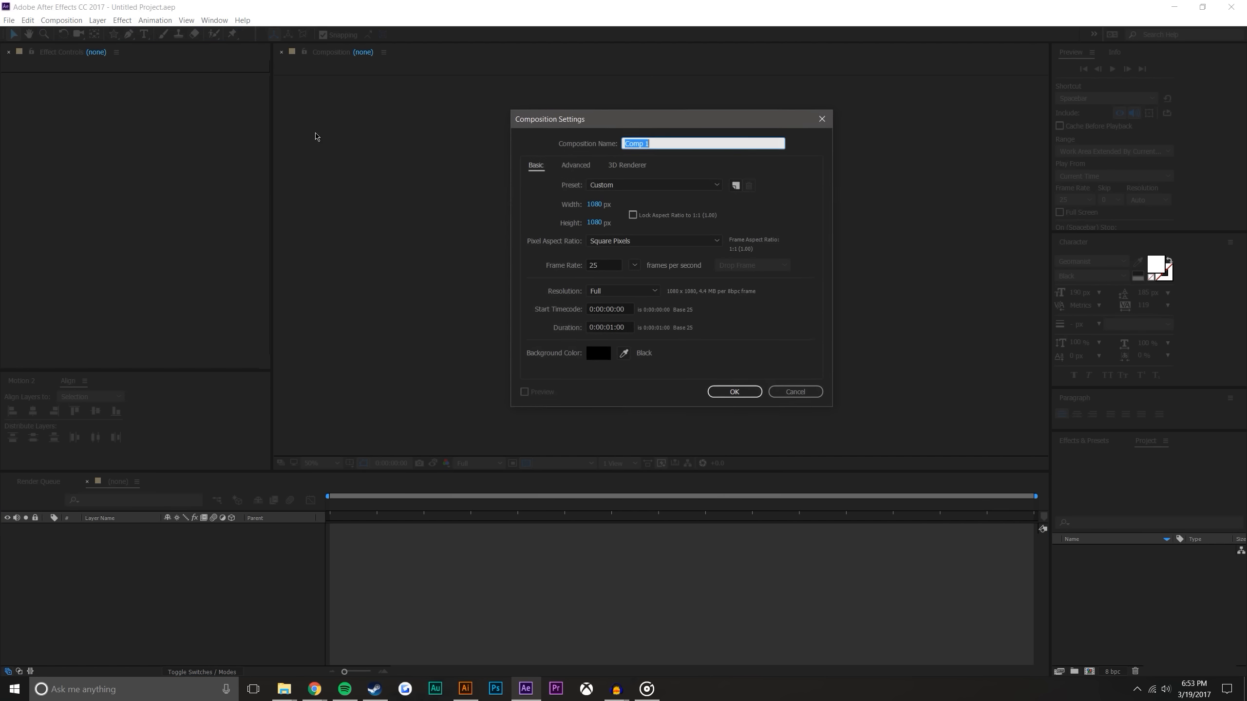
left_click(600, 204)
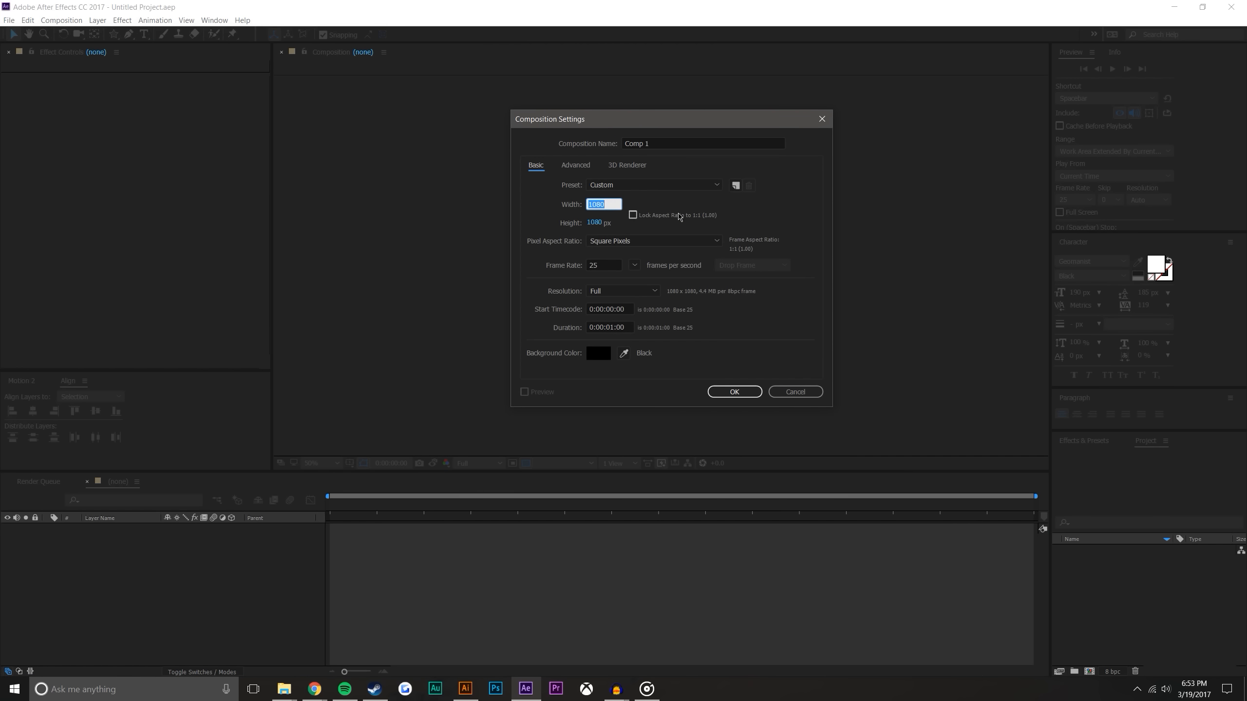
left_click(801, 377)
left_click(635, 266)
left_click(638, 349)
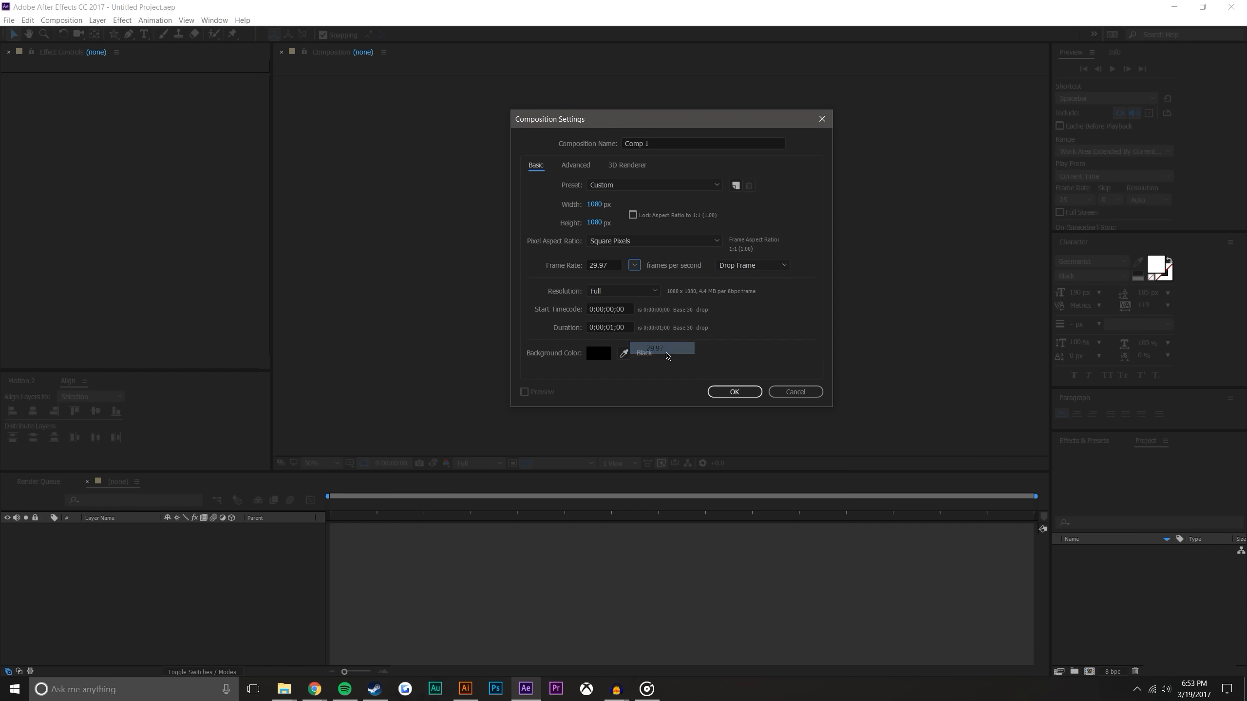
left_click(615, 328)
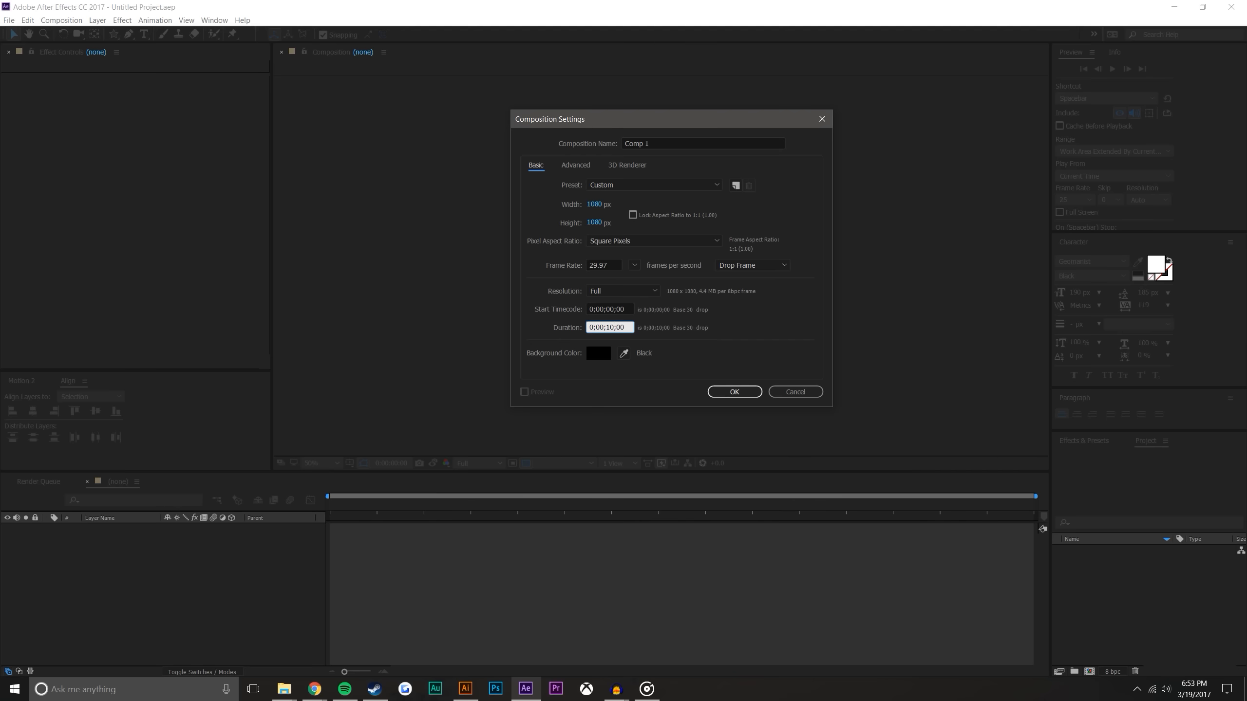
key("Return")
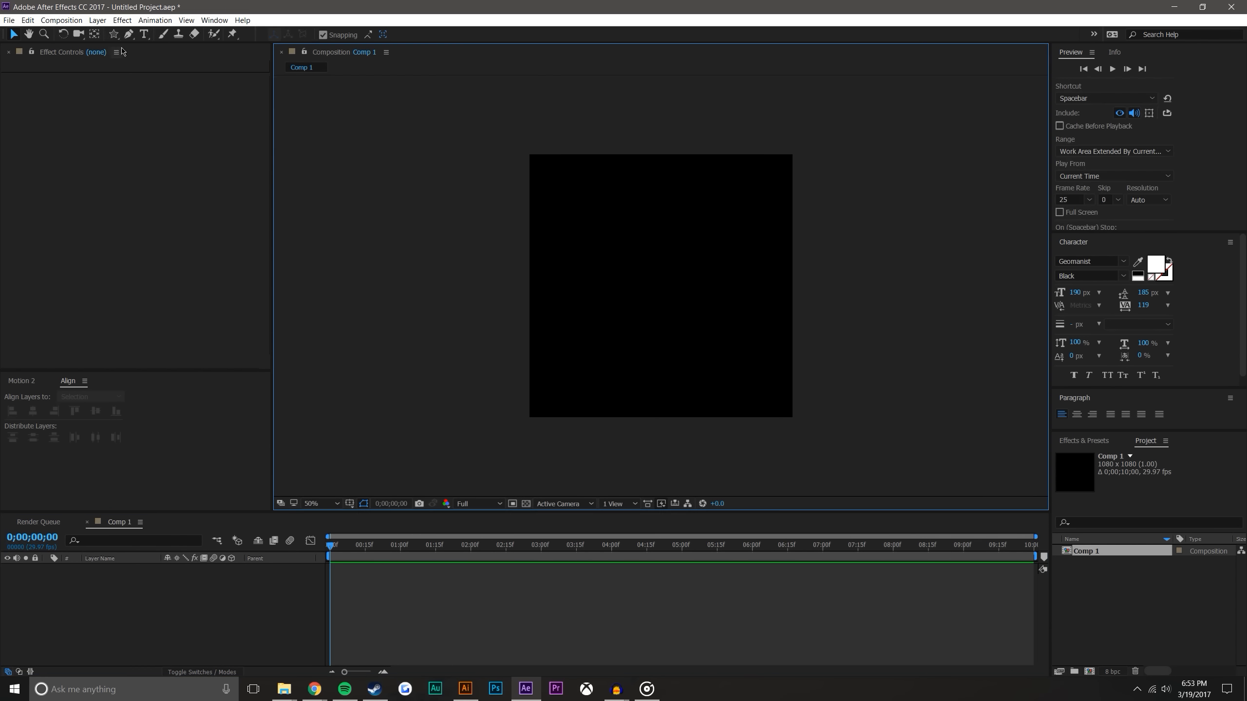
Draw a three-point polystar as an upright triangle in the comp's upper half, with an outer radius of about 312 px
left_click_drag(113, 34, 168, 93)
left_click_drag(116, 39, 164, 91)
mouse_move(663, 270)
left_mouse_down()
mouse_move(676, 198)
mouse_move(746, 284)
mouse_move(731, 282)
mouse_move(745, 253)
mouse_move(701, 306)
mouse_move(712, 311)
mouse_move(718, 289)
mouse_move(734, 310)
mouse_move(711, 263)
mouse_move(576, 268)
mouse_move(578, 241)
mouse_move(590, 251)
left_mouse_up()
key("Up")
key("Up")
key("Down")
key("Down")
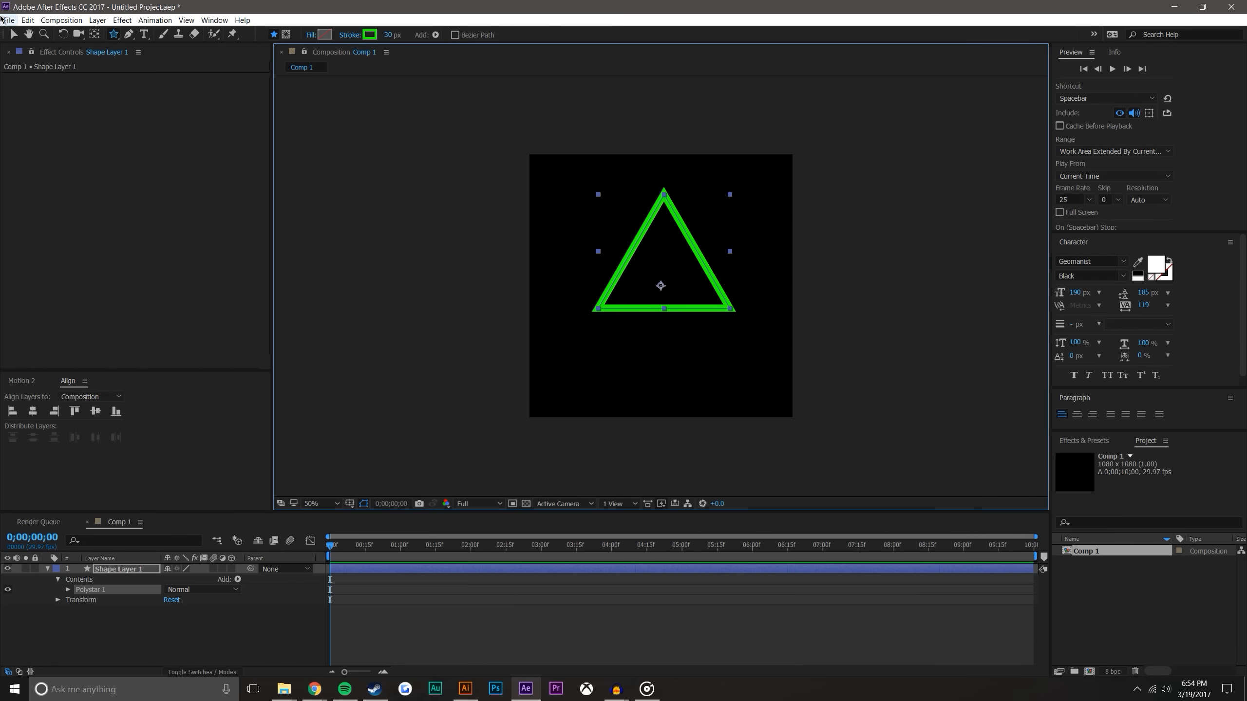
Move the triangle down towards the middle of the comp and set its fill to None
left_click(13, 34)
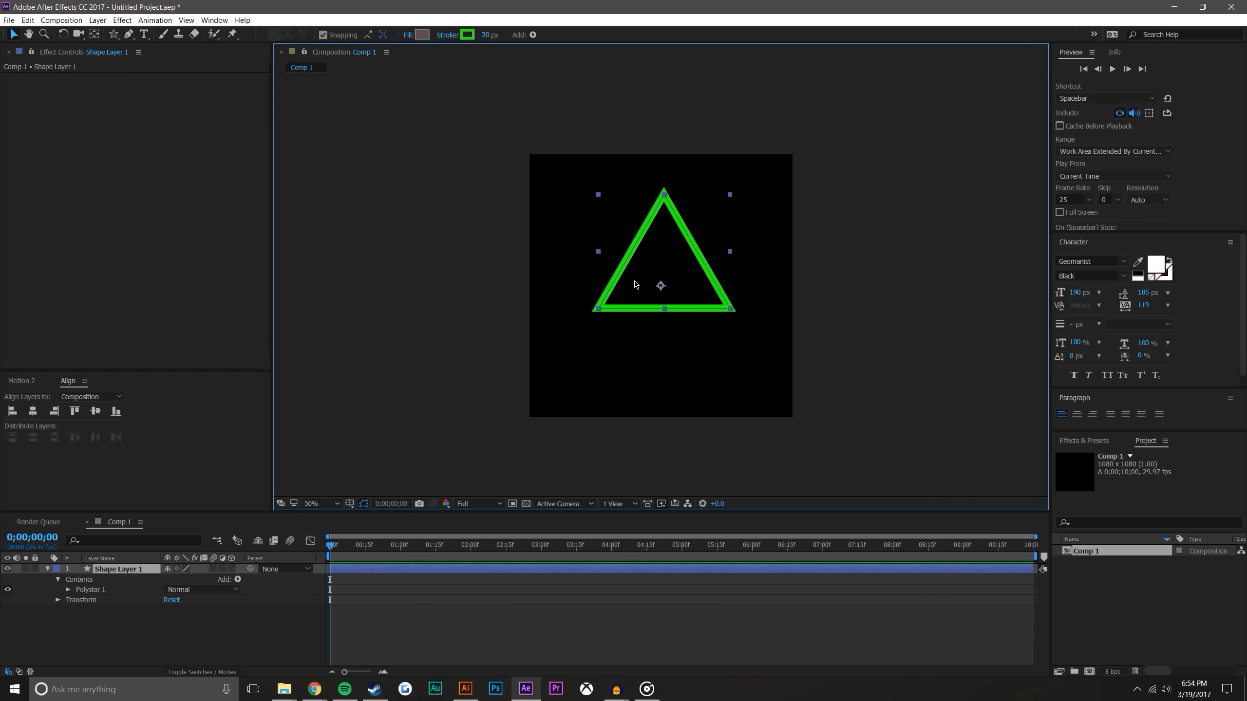
left_click_drag(644, 232, 643, 271)
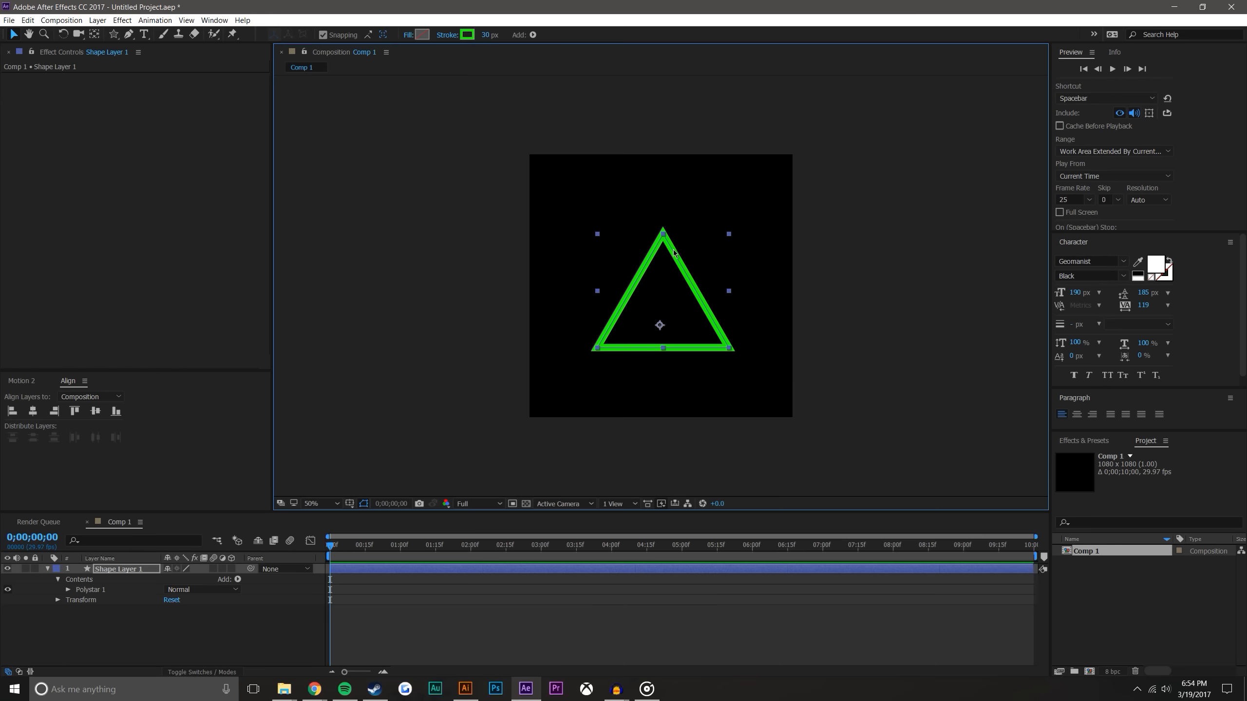
key("slash")
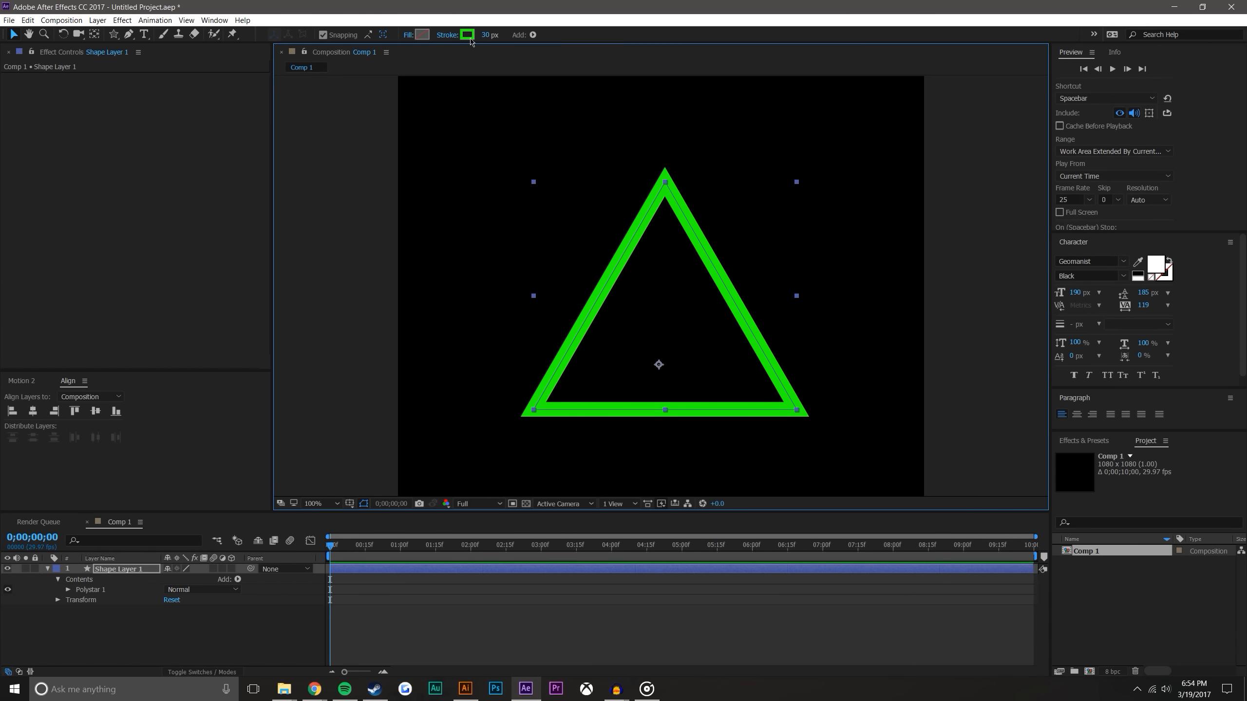
left_click(407, 36)
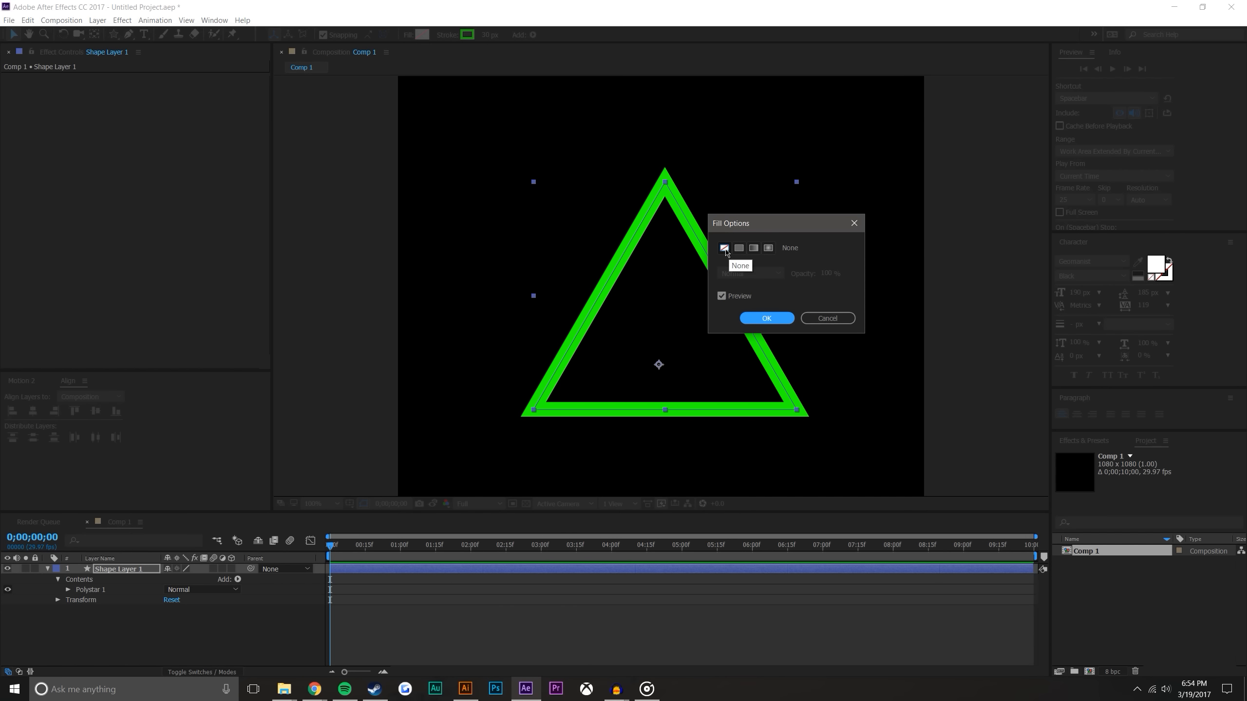
left_click(788, 318)
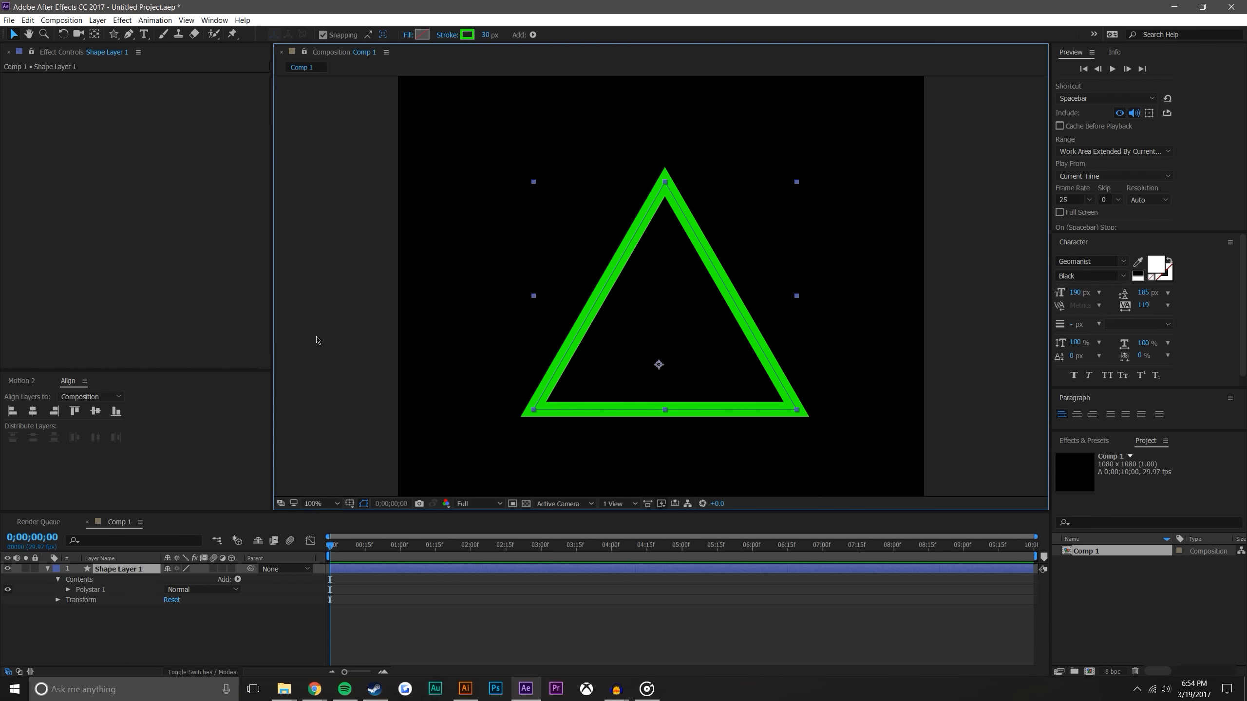
Move the anchor point to the middle of the triangle's bounding box and center the layer in the composition both ways
key("y")
left_click_drag(660, 365, 666, 297)
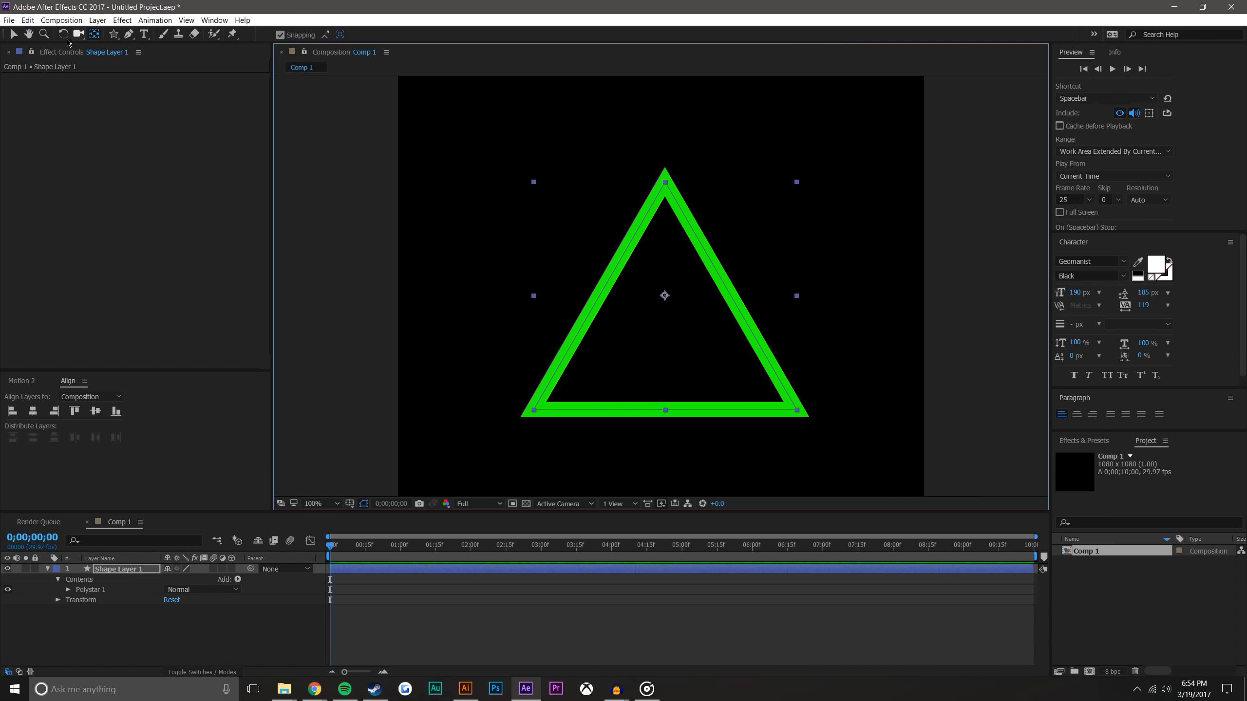
key("v")
left_click(95, 411)
left_click(33, 411)
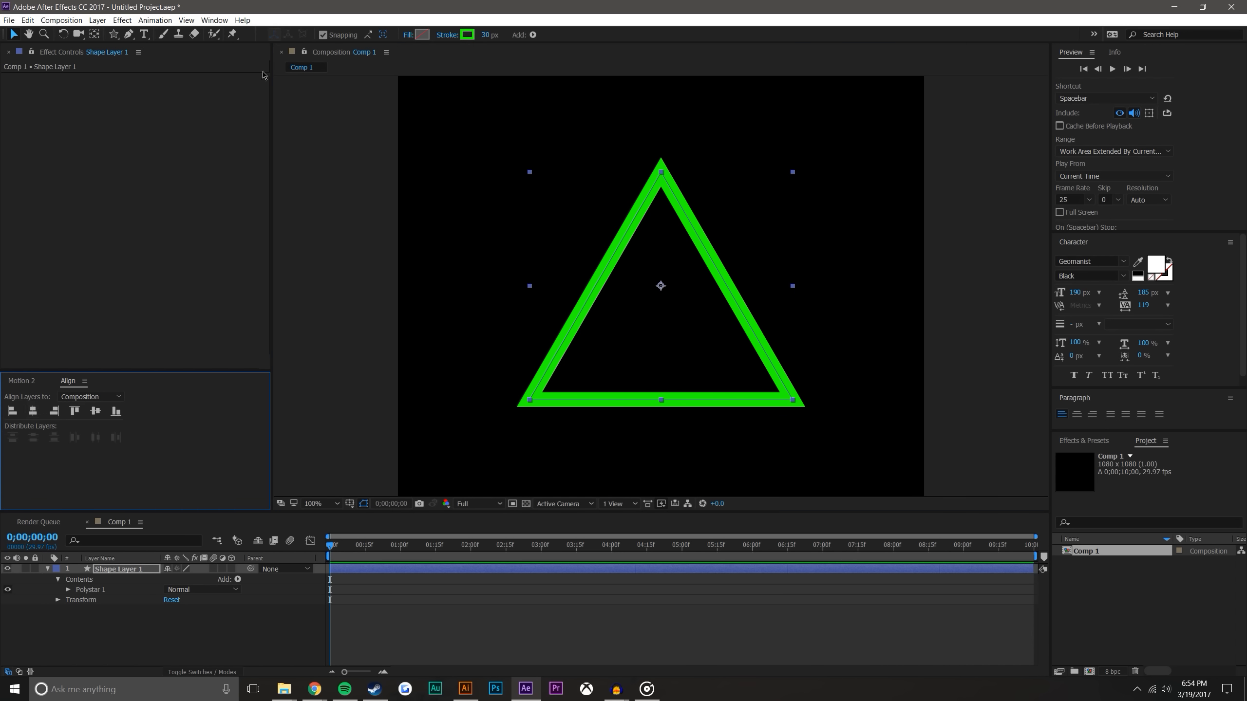
Set the triangle layer's Rotation to 180° so it points downward
left_click(214, 20)
left_click(655, 4)
key("r")
left_click_drag(180, 579, 1006, 604)
left_click(190, 580)
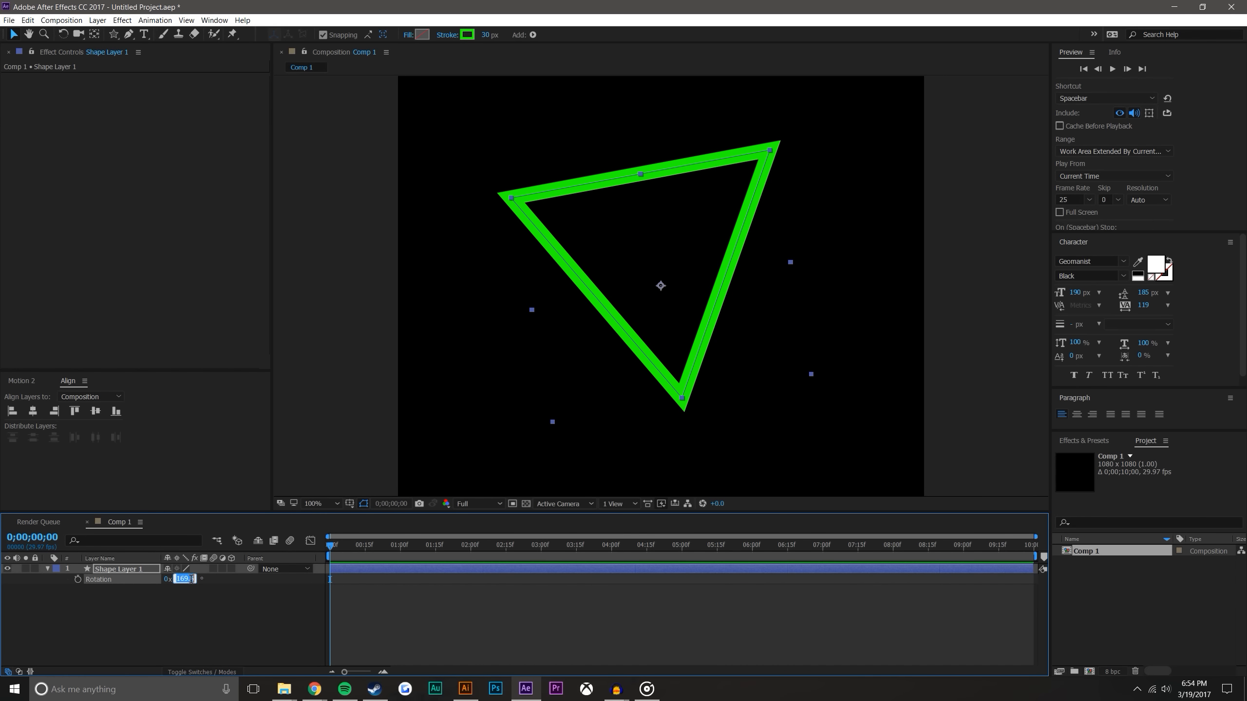
type("180")
key("Return")
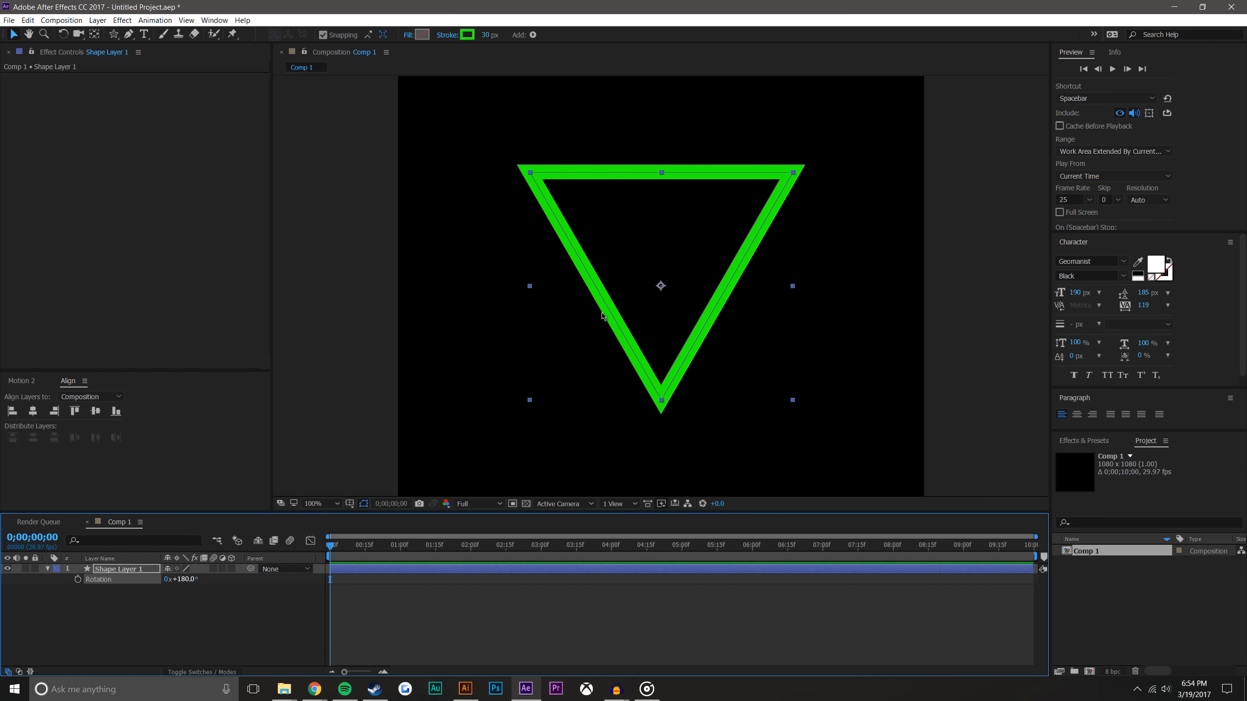
key("comma")
left_click(868, 250)
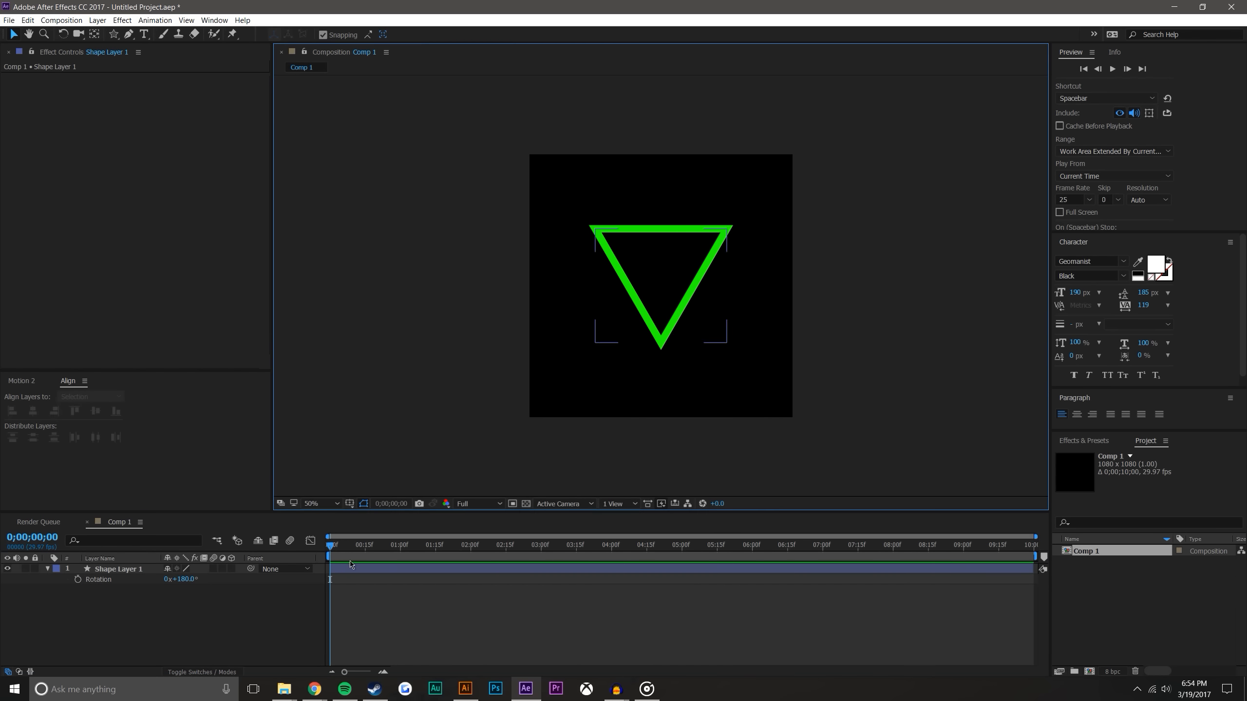
Enlarge the timeline area and expose the Polystar Path 1 properties of the triangle layer
left_click(226, 582)
left_click(48, 569)
left_click(49, 569)
left_click_drag(107, 511, 107, 432)
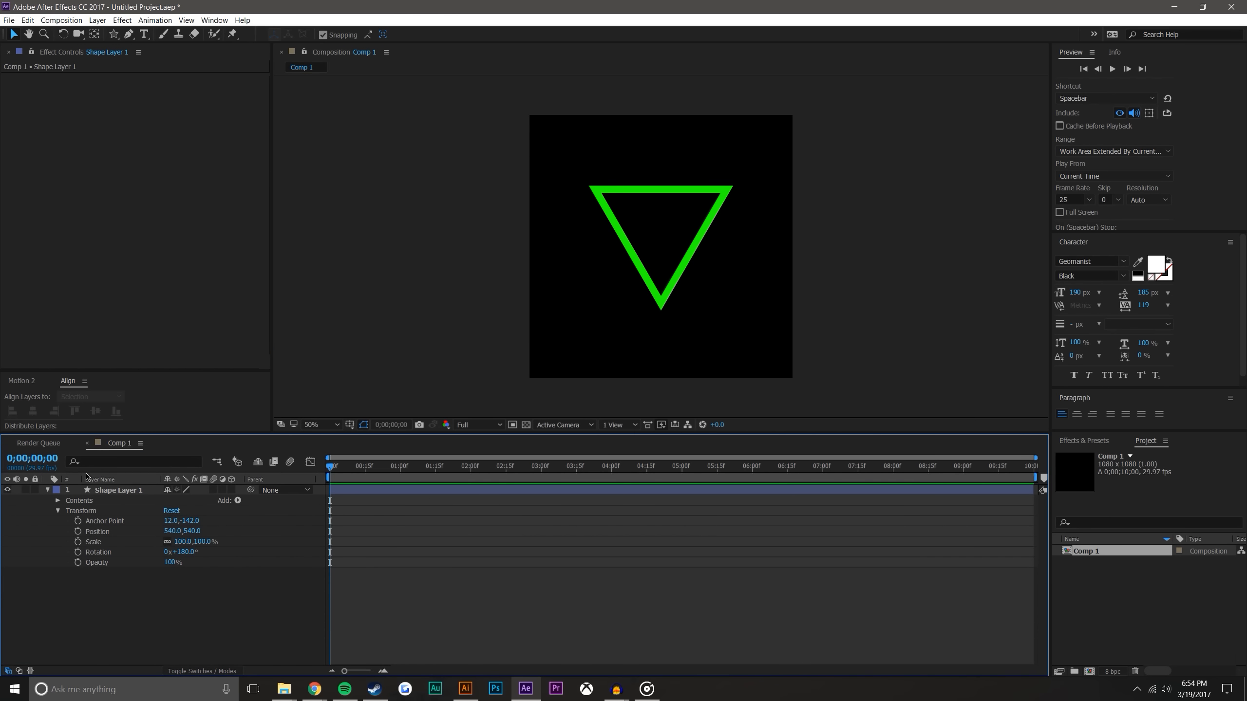
left_click(58, 501)
left_click(57, 520)
left_click(68, 511)
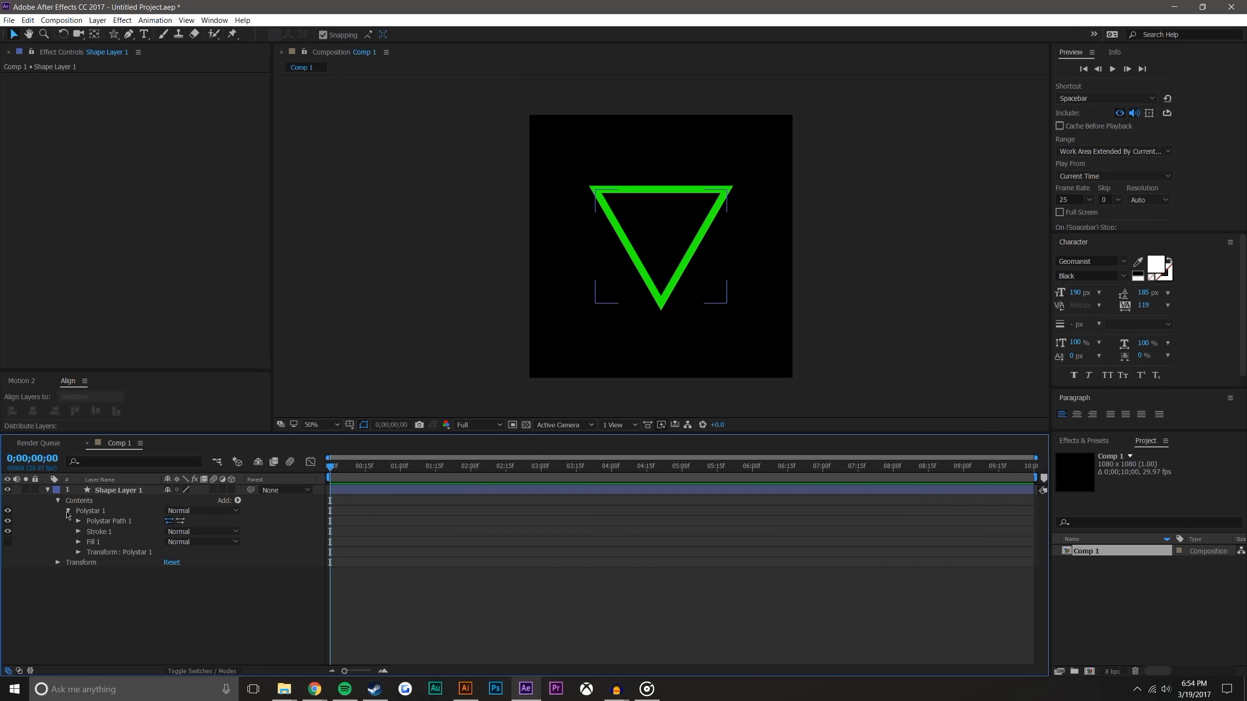
left_click(78, 522)
Increase the polystar's Inner Radius to 1376 and Outer Radius to 691.4 so the triangle extends beyond the comp frame
left_click_drag(171, 572, 344, 595)
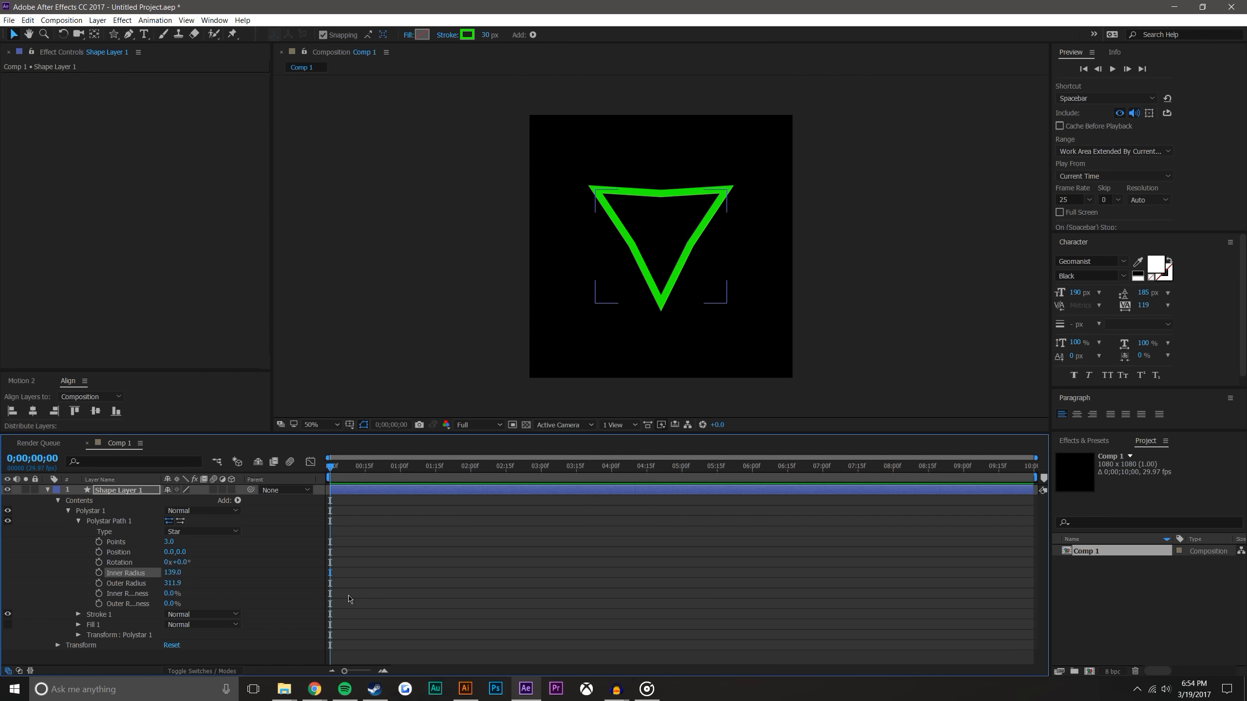
key("ctrl+z")
left_click_drag(172, 573, 747, 605)
left_click_drag(172, 583, 302, 581)
left_click_drag(174, 573, 362, 573)
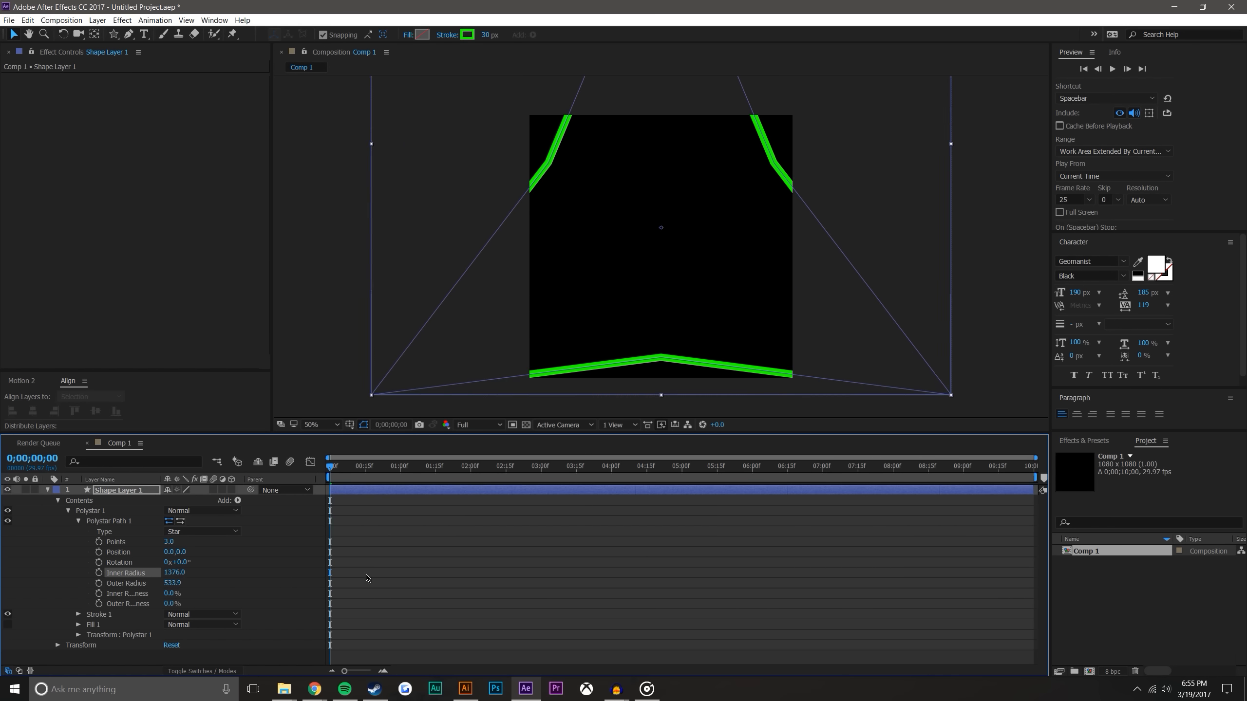
left_click_drag(173, 583, 277, 575)
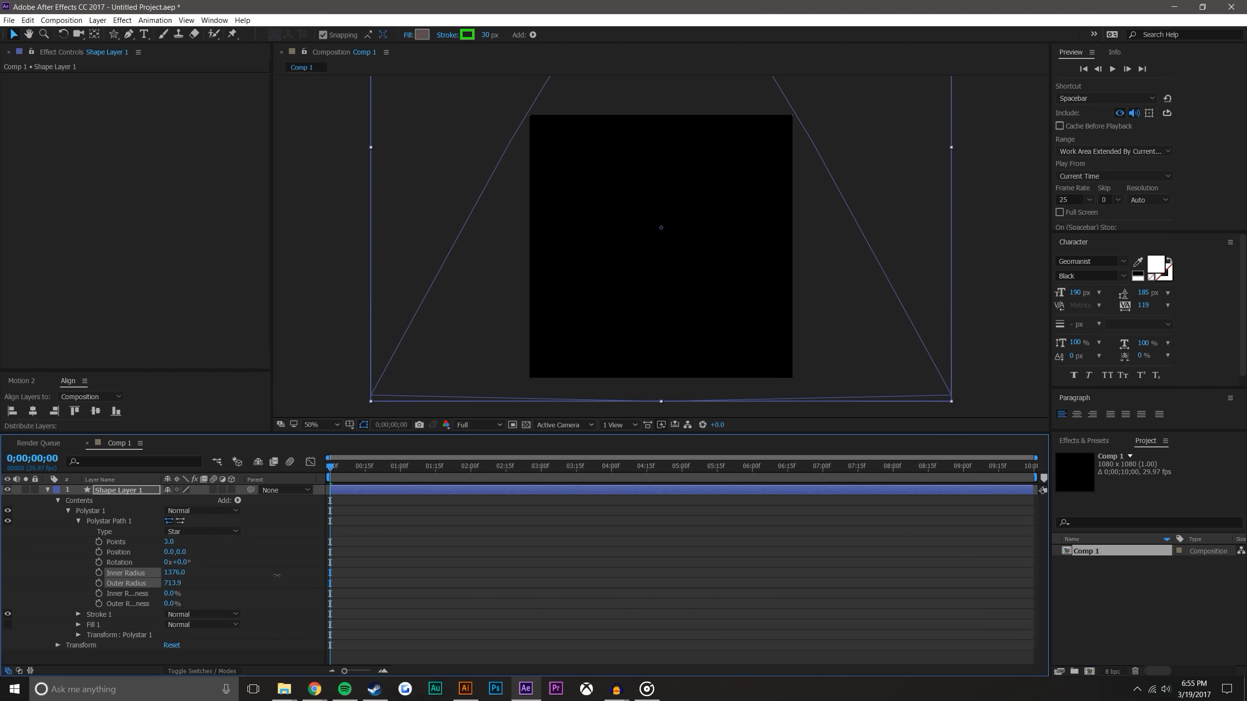
key("comma")
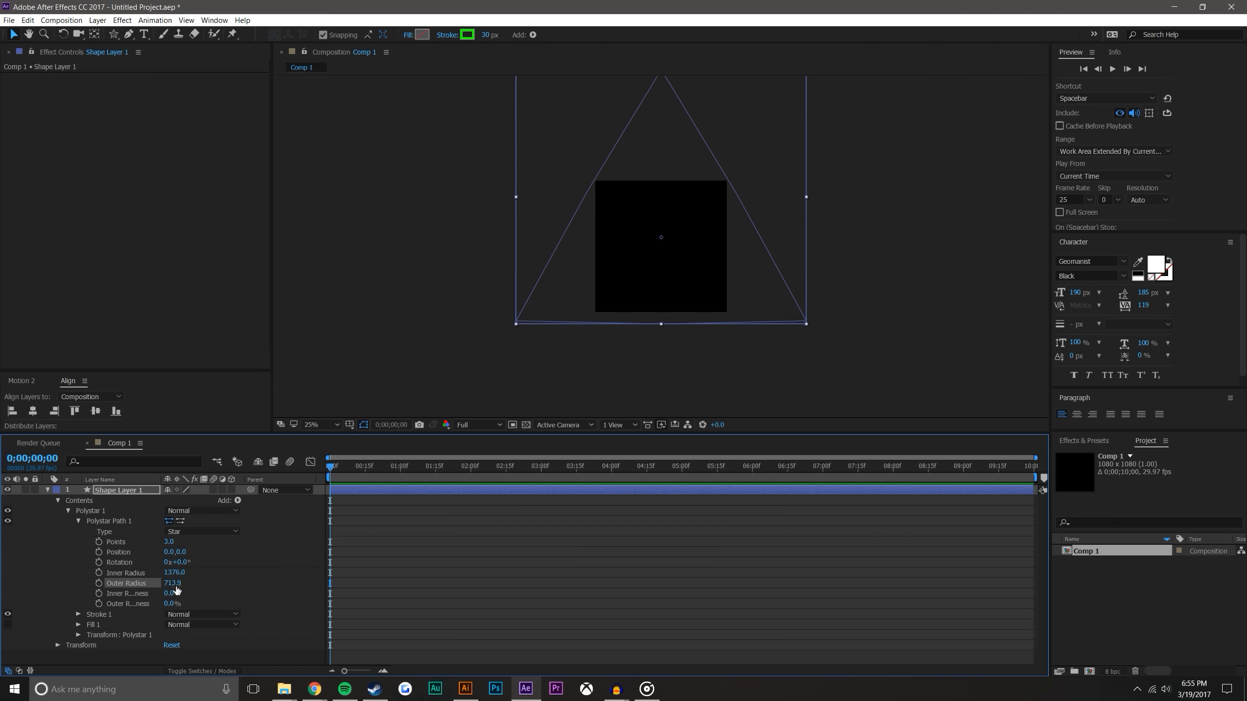
left_click_drag(176, 588, 183, 579)
left_click(559, 565)
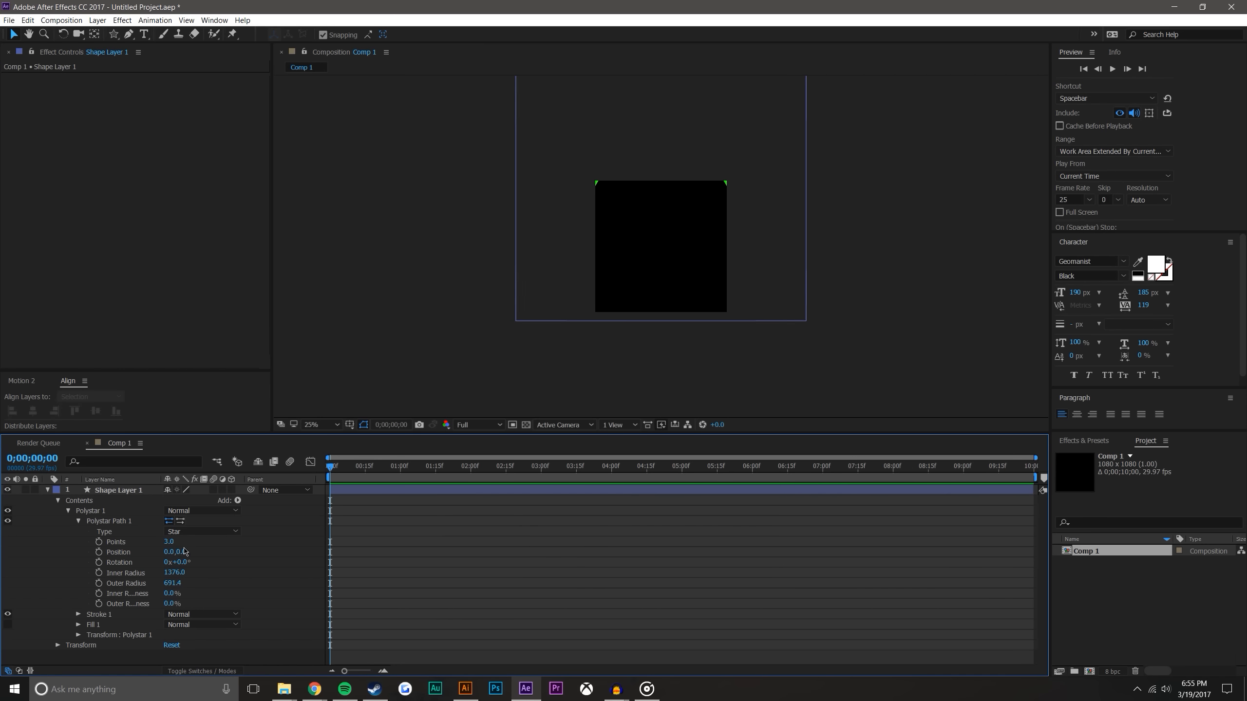
Add keyframes for Inner Radius and Outer Radius and shift both to just past the 01:15 mark
left_click(98, 573)
left_click(98, 584)
left_click_drag(354, 549, 437, 580)
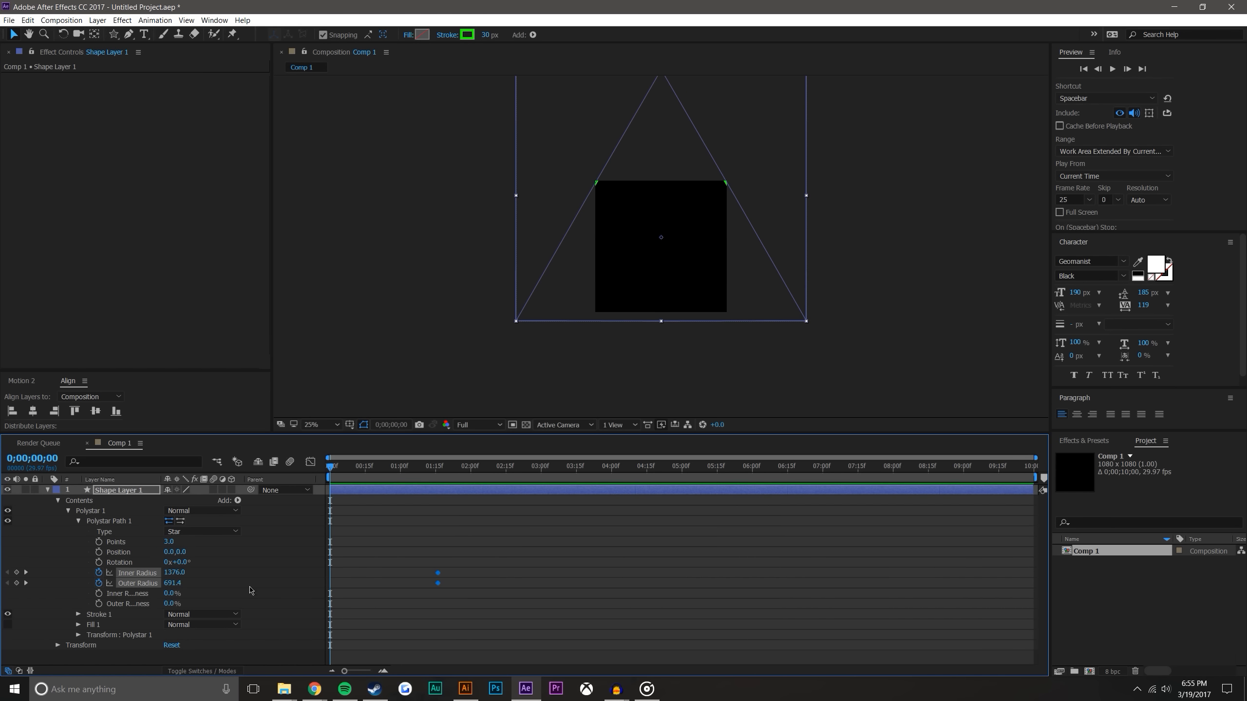
Keyframe both Inner Radius and Outer Radius at 0 at the start of the timeline
left_click(177, 573)
type("0")
key("Tab")
type("0")
key("Tab")
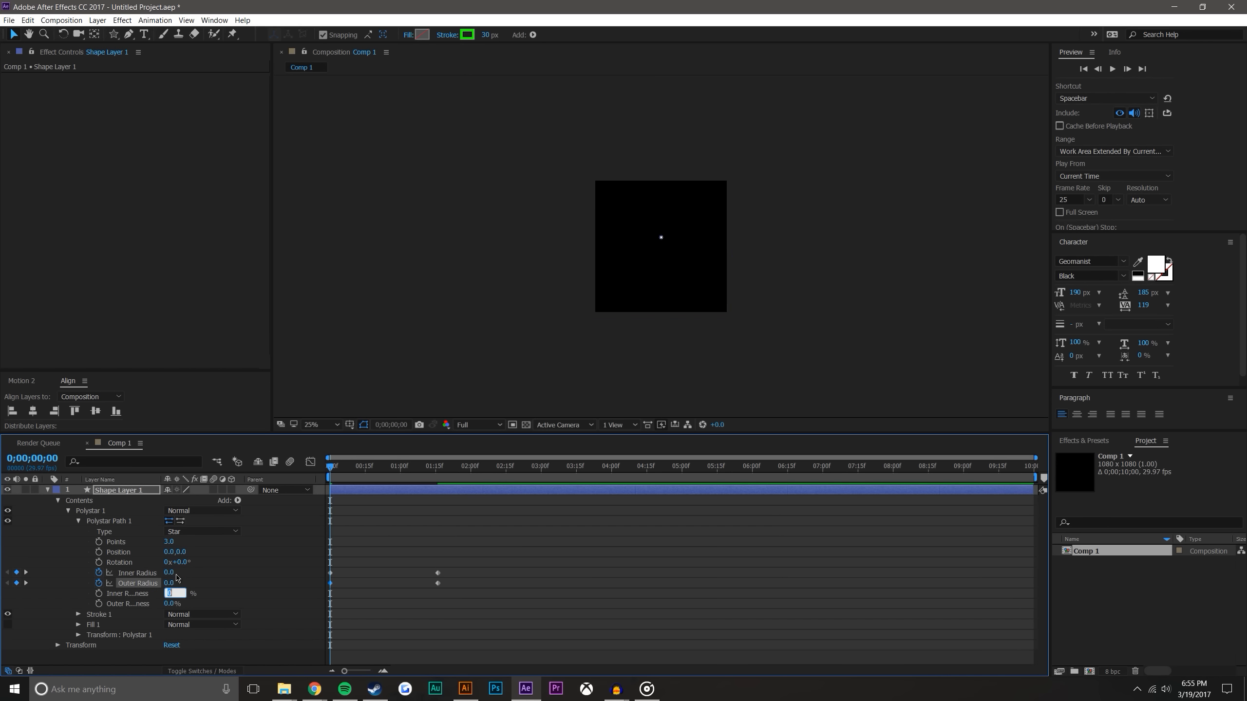
left_click(448, 560)
Show only the keyframed properties of the shape layer and deselect it
key("ctrl+a")
key("u")
left_click(727, 220)
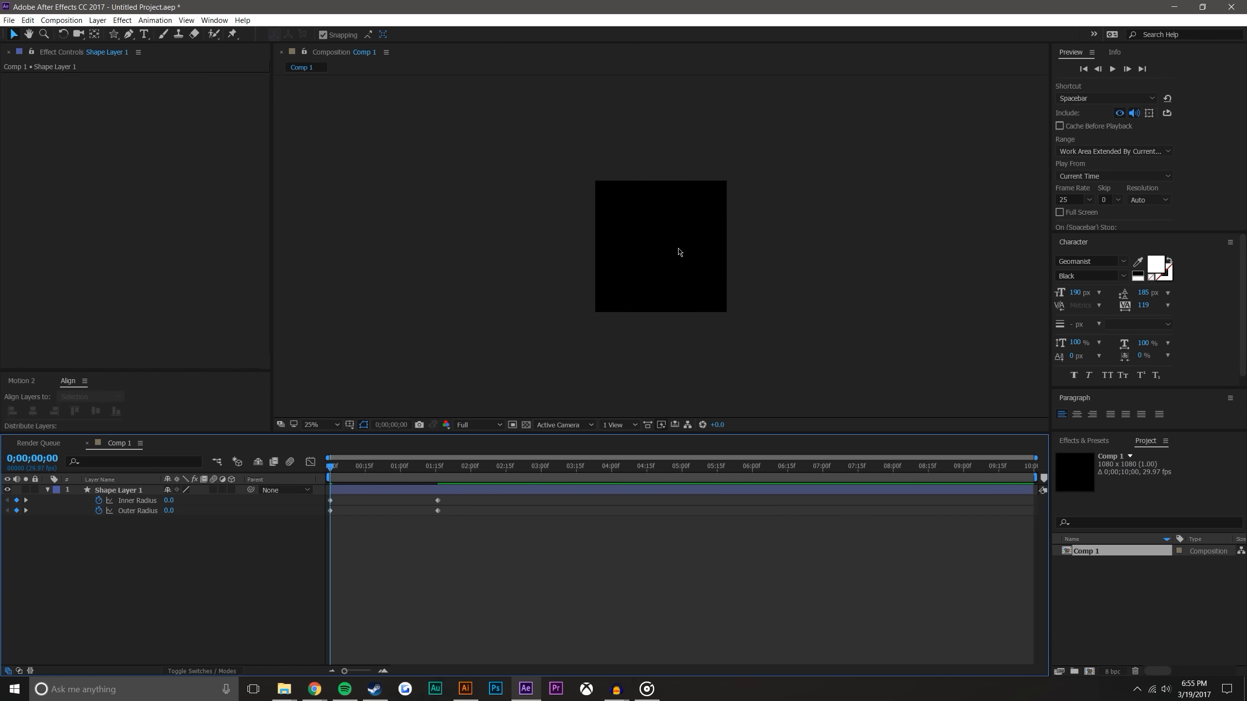
Preview the growing triangle animation and scrub through its opening frames
key("period")
left_click(1113, 69)
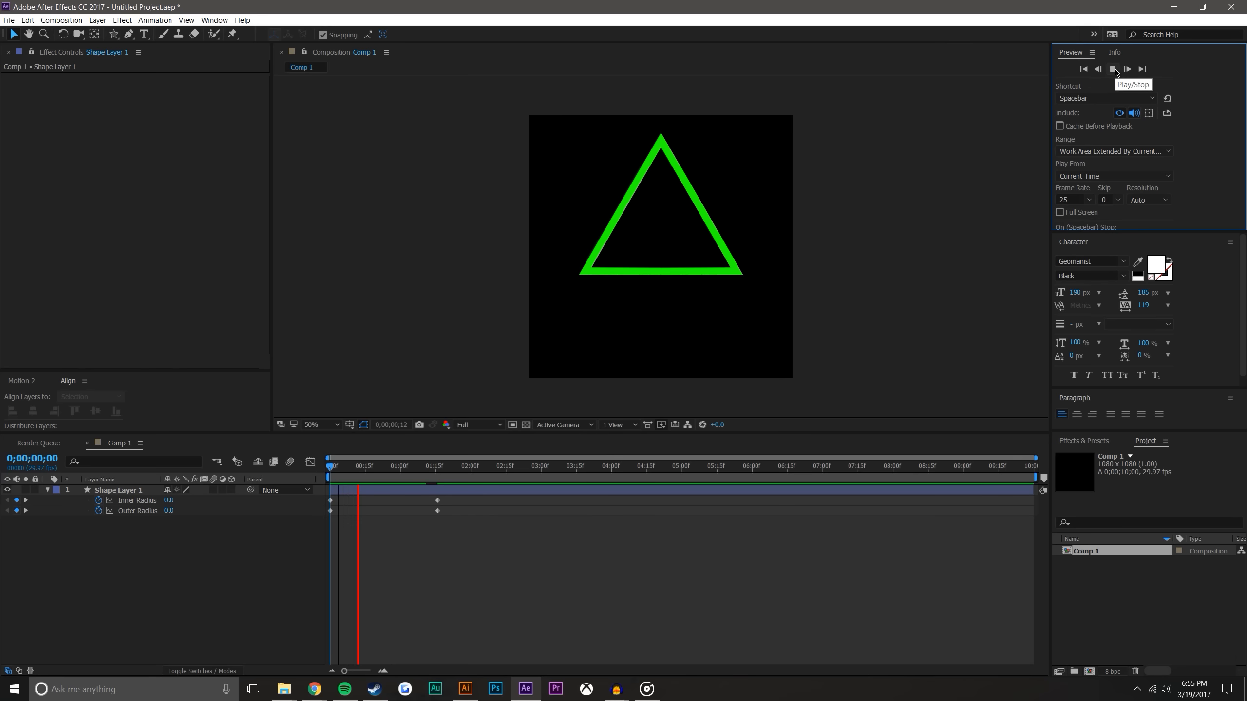
left_click(322, 470)
left_click_drag(322, 470, 341, 467)
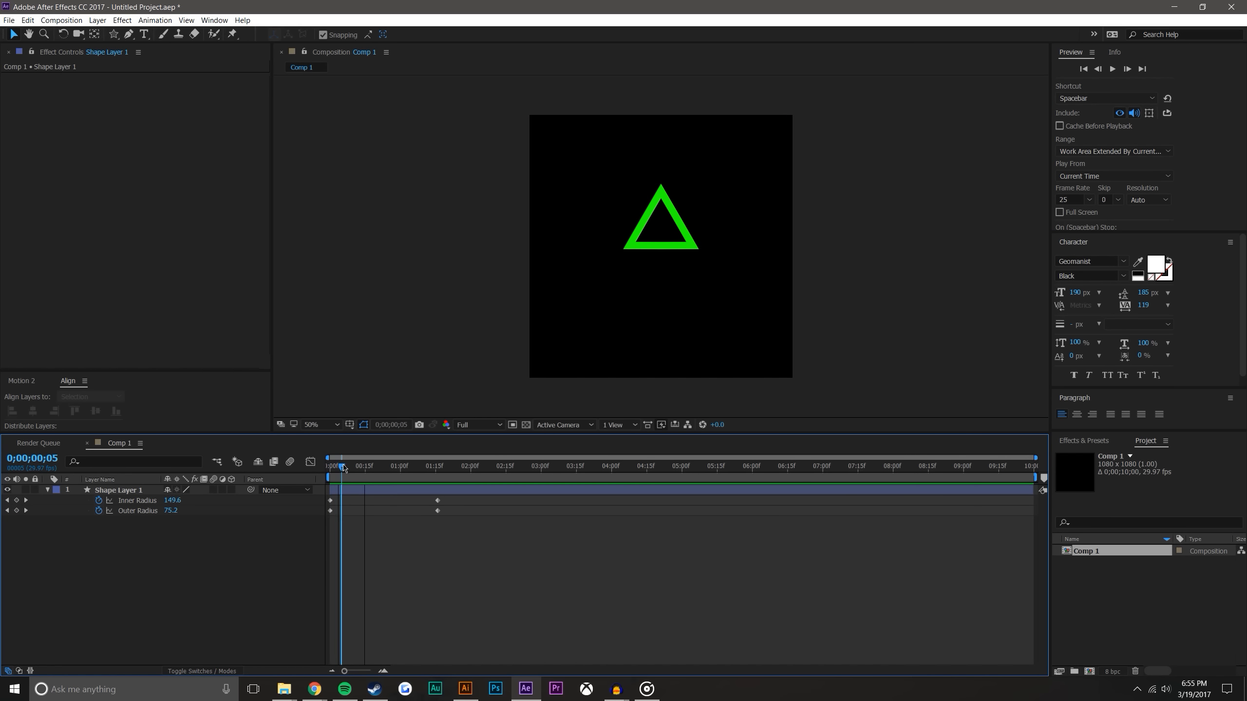
Move the shape layer's anchor point up to the centre of the triangle
left_click(143, 491)
key("slash")
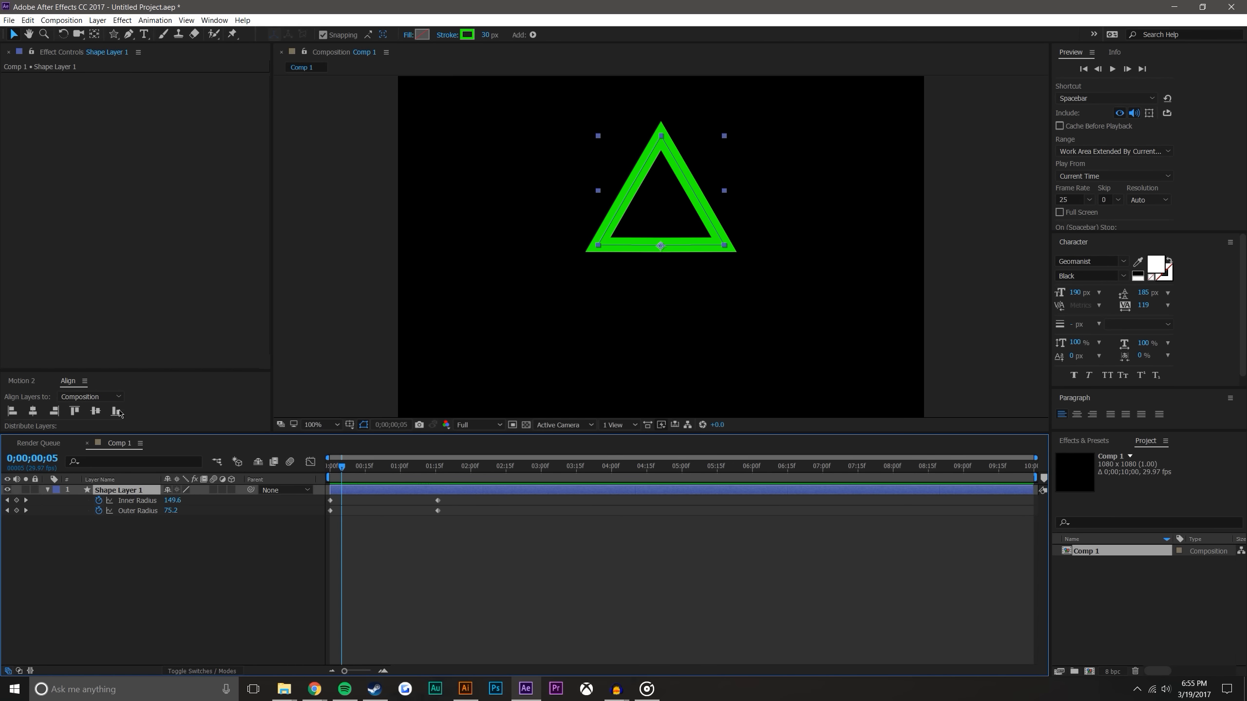
key("y")
left_click_drag(661, 246, 661, 190)
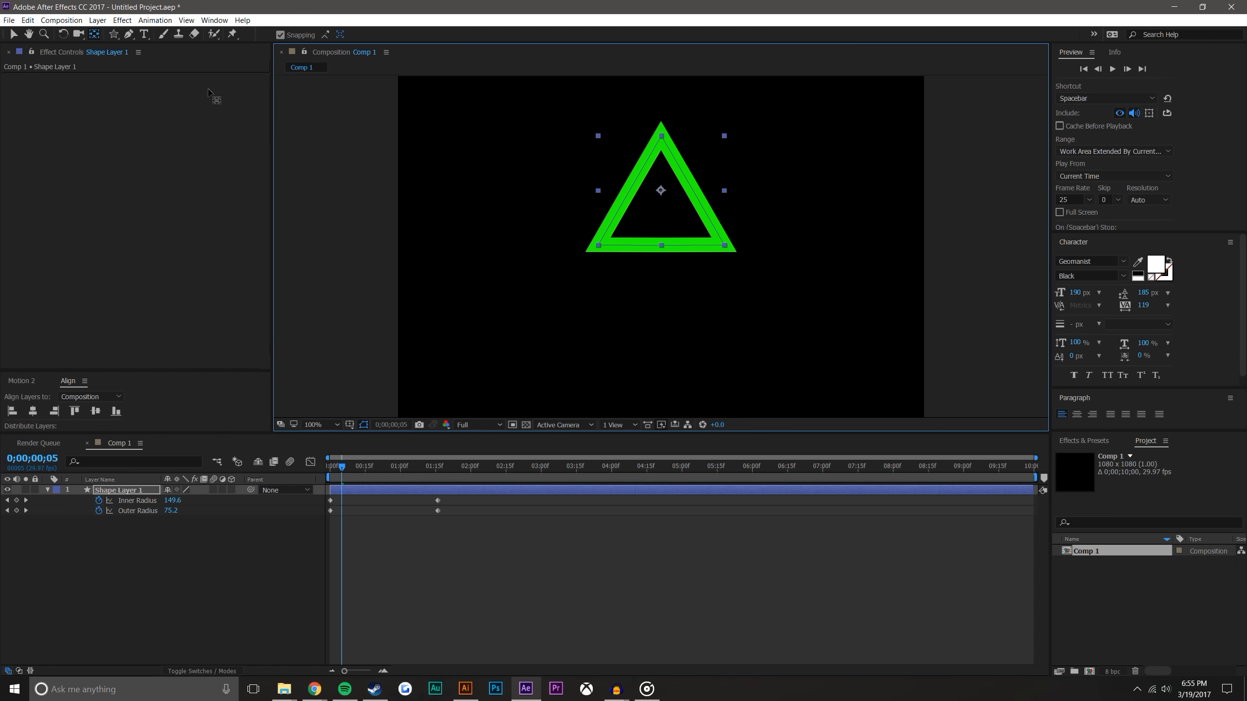
left_click(13, 35)
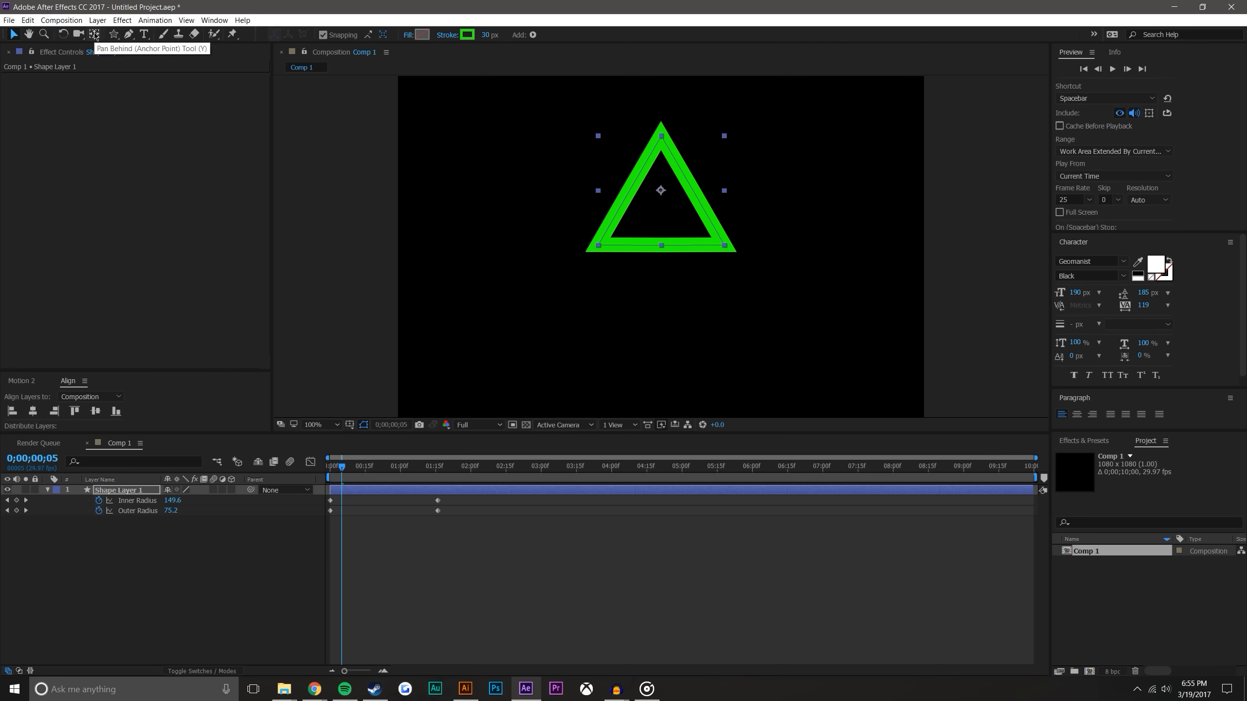
Move the triangle down, align it to the composition's vertical centre and deselect the layer
left_click_drag(662, 193, 664, 247)
left_click(97, 412)
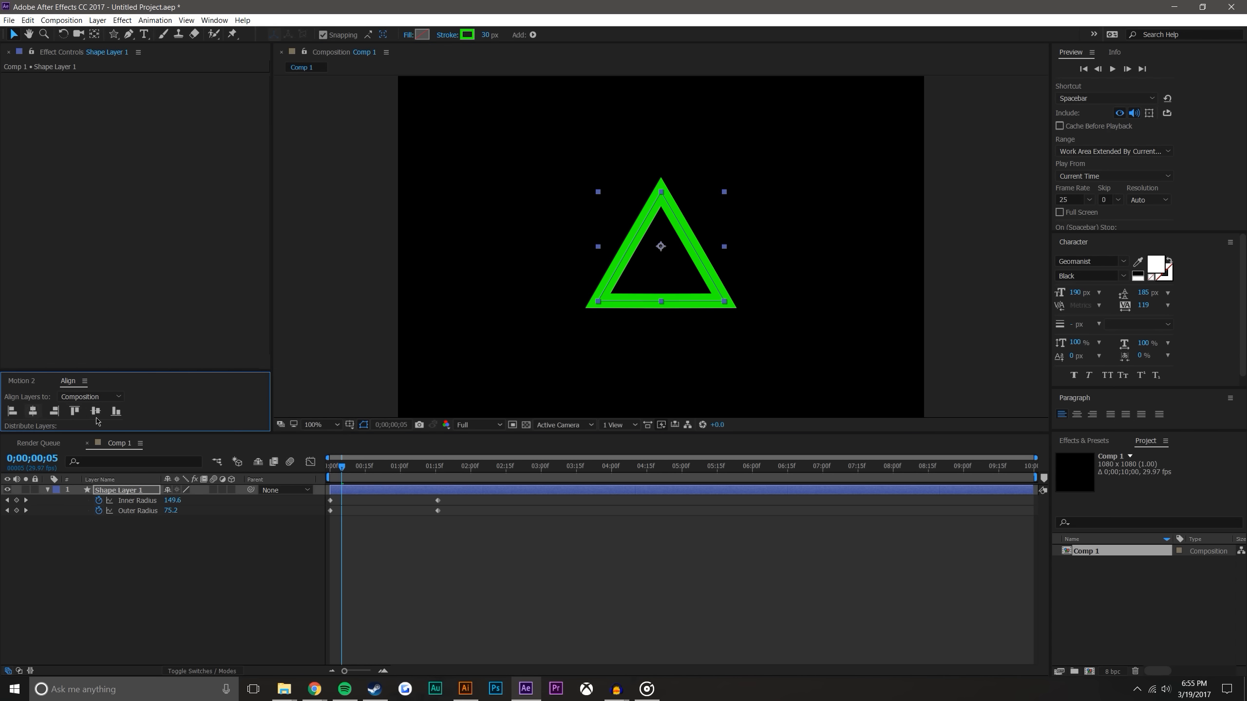
left_click(196, 565)
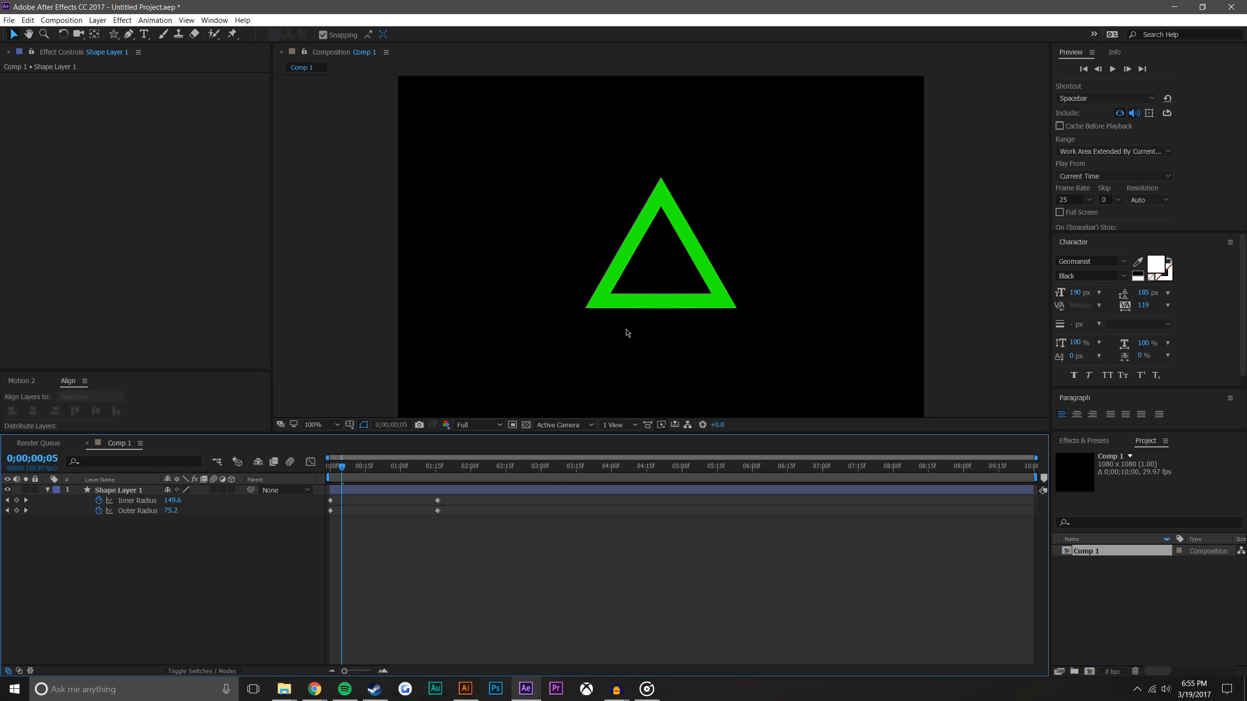
Scrub through the triangle's growth from the start of the timeline to 0;00;01;26
key("comma")
key("Home")
left_click_drag(329, 466, 461, 466)
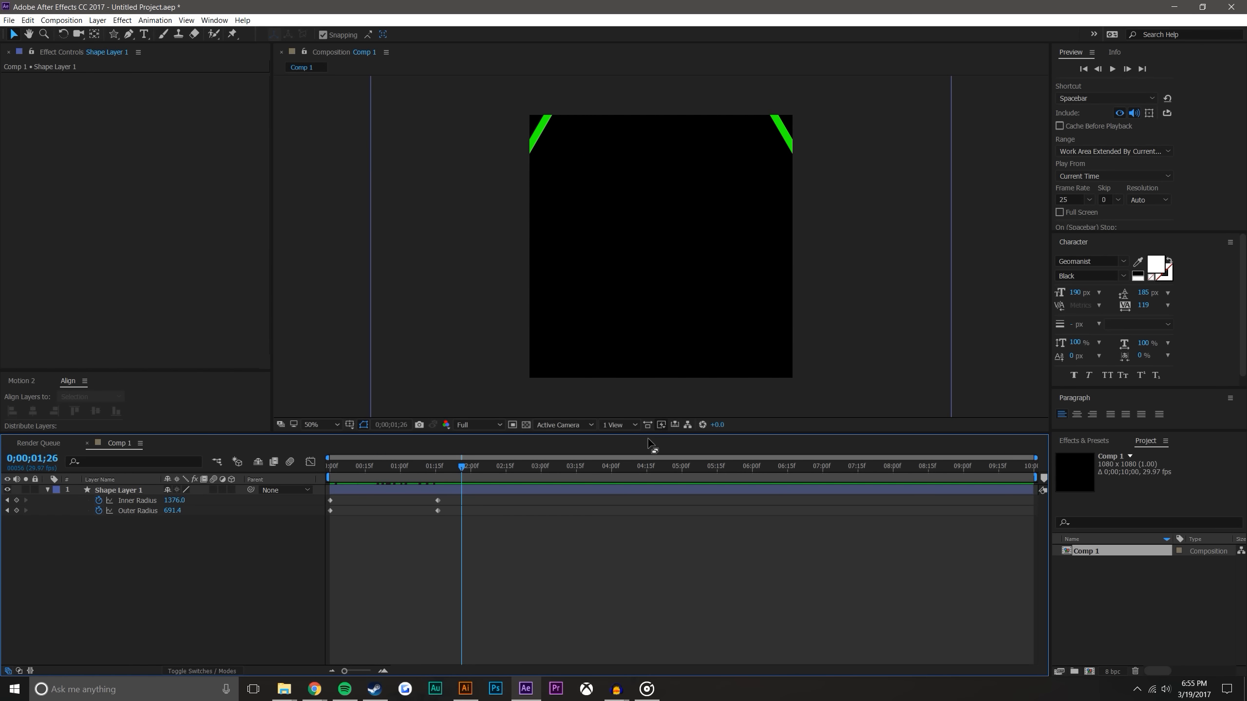
Find the Echo effect and apply it to the triangle's shape layer
left_click(1101, 442)
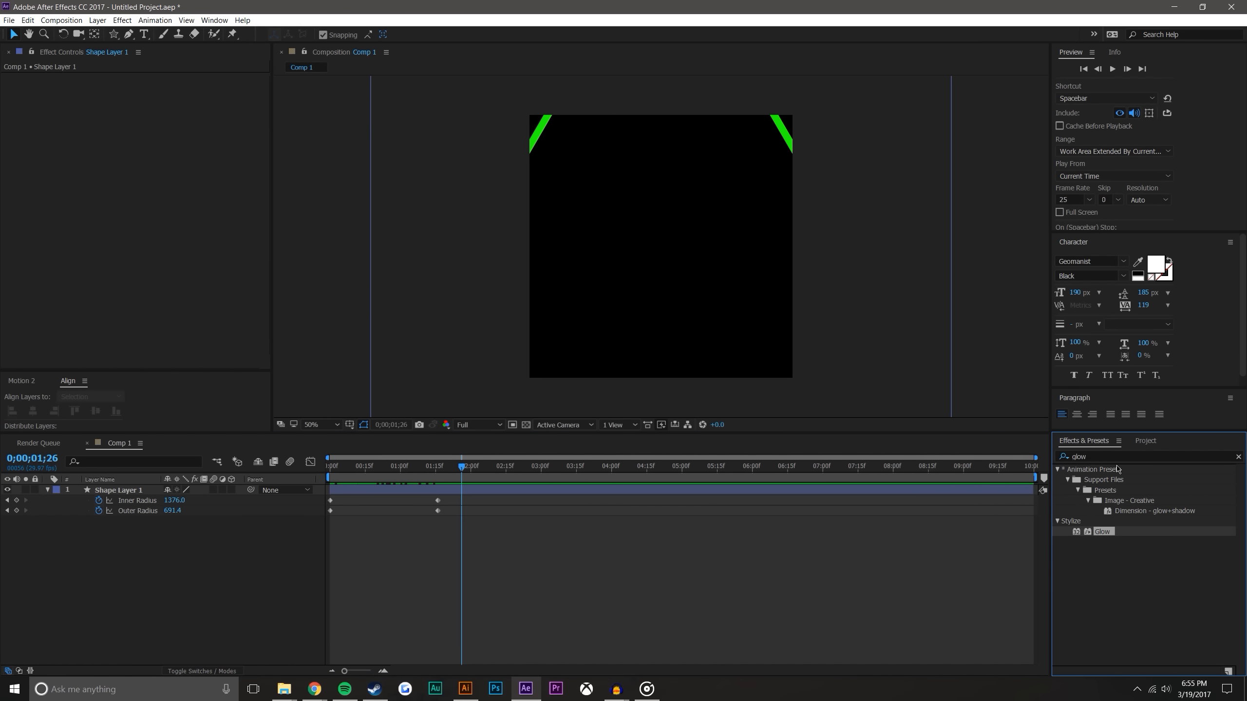
left_click(1057, 455)
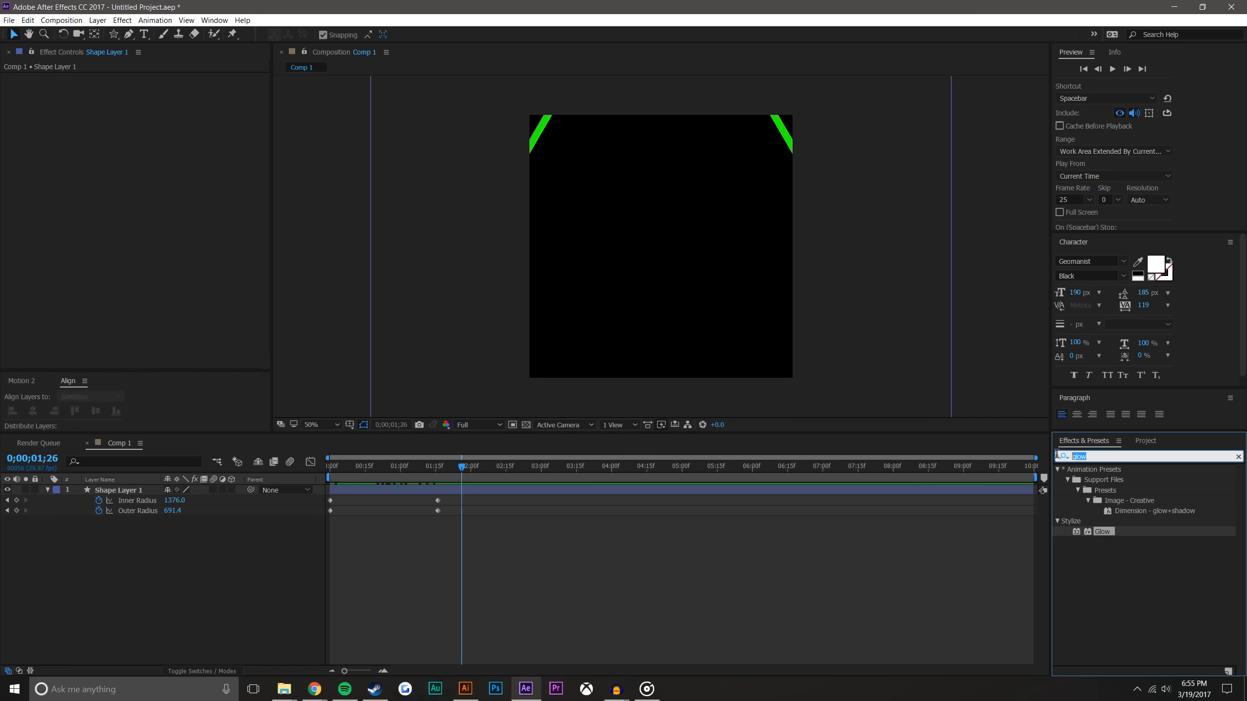
type("echo")
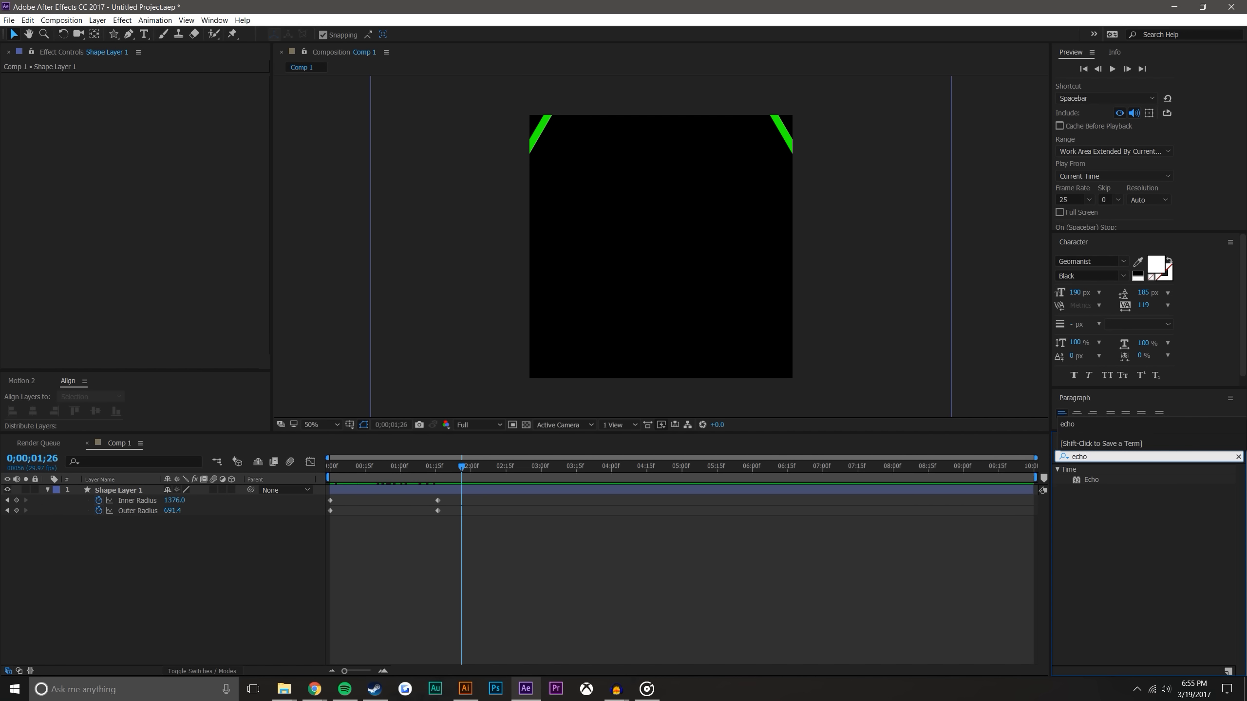
left_click(1159, 525)
left_click_drag(1087, 480, 140, 491)
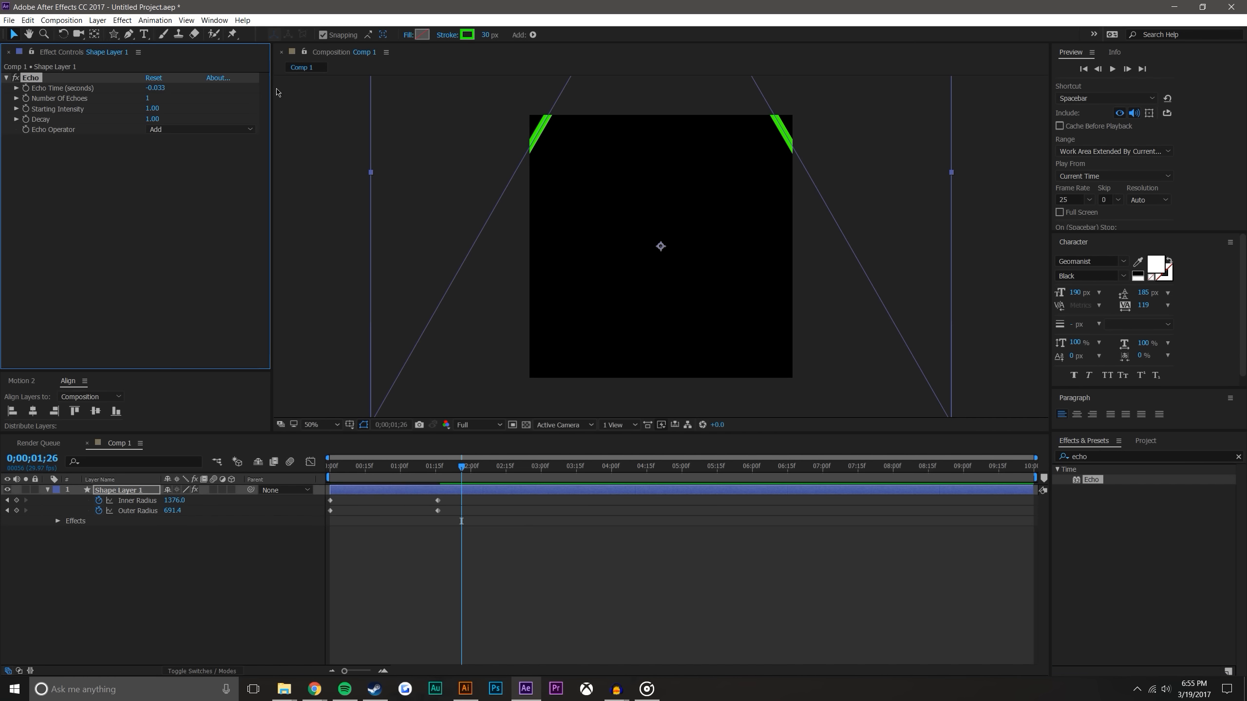
Set the Echo effect to 45 echoes with an echo time of -0.193 seconds
mouse_move(150, 100)
left_mouse_down()
mouse_move(181, 96)
mouse_move(154, 96)
left_mouse_up()
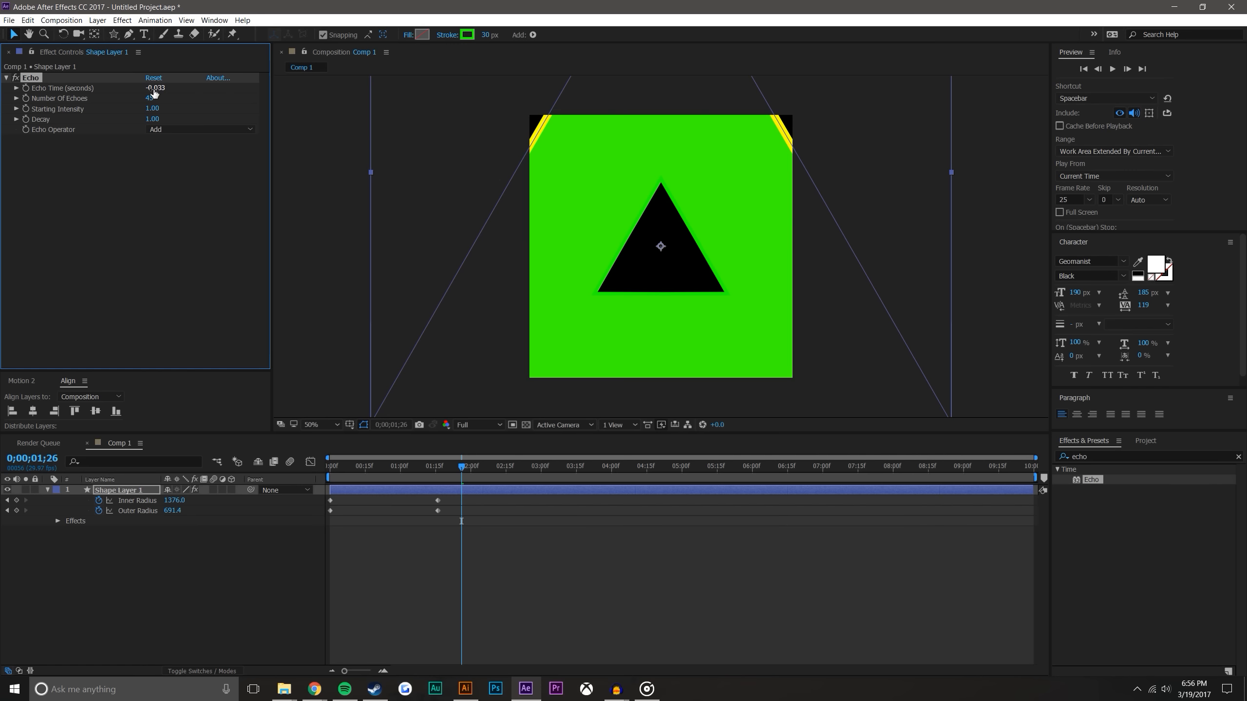
mouse_move(155, 93)
left_mouse_down()
mouse_move(140, 93)
mouse_move(155, 91)
left_mouse_up()
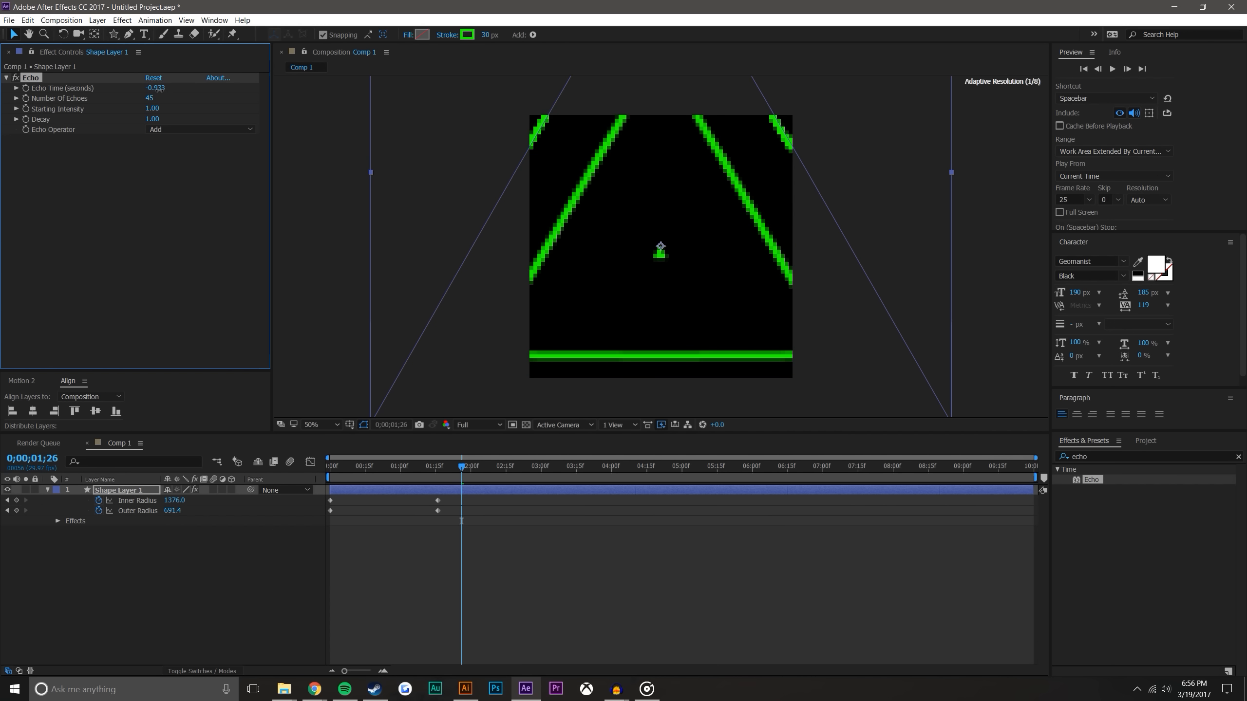
key("ctrl+z")
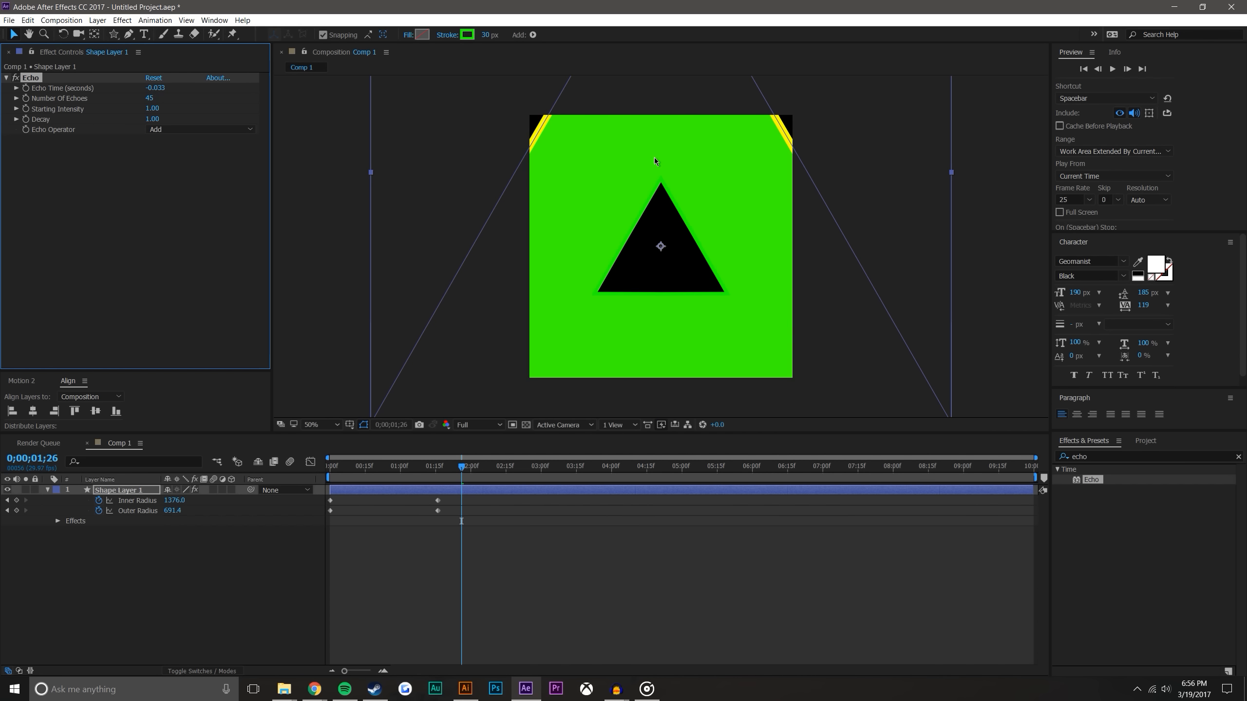
left_click_drag(156, 89, 149, 88)
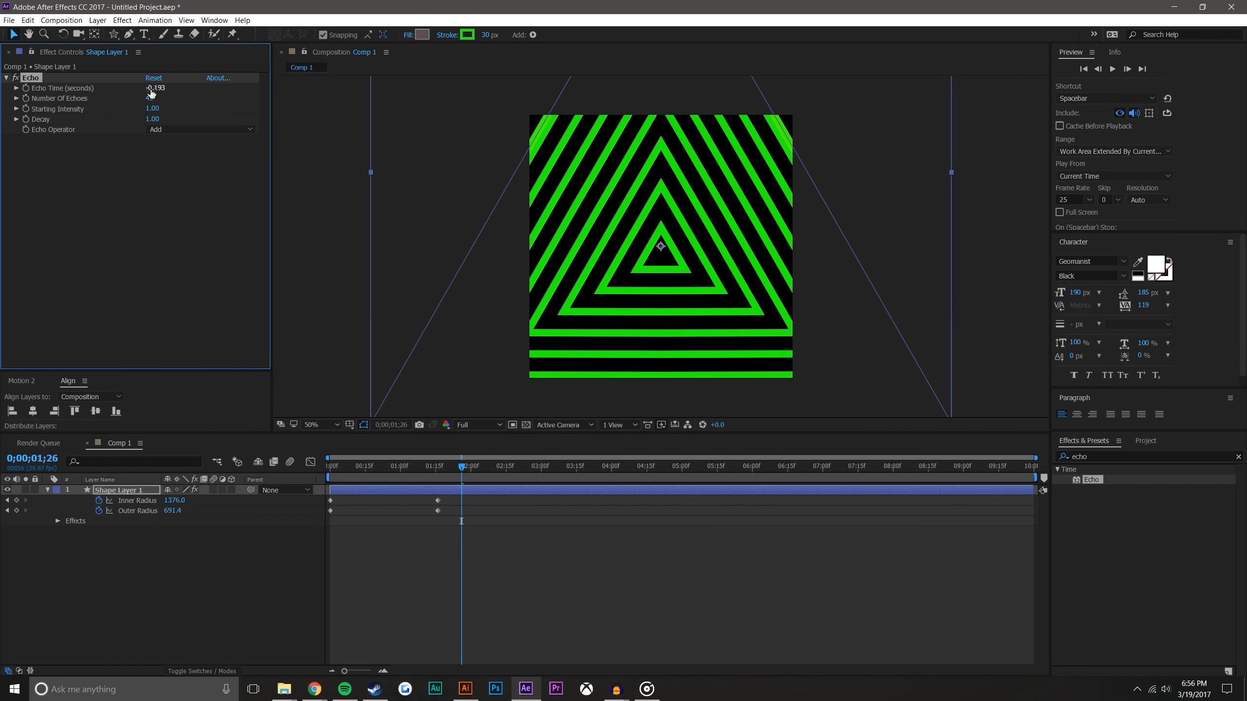
Preview the echoed triangles from the start and move the current time to 0;00;01;07
left_click(664, 586)
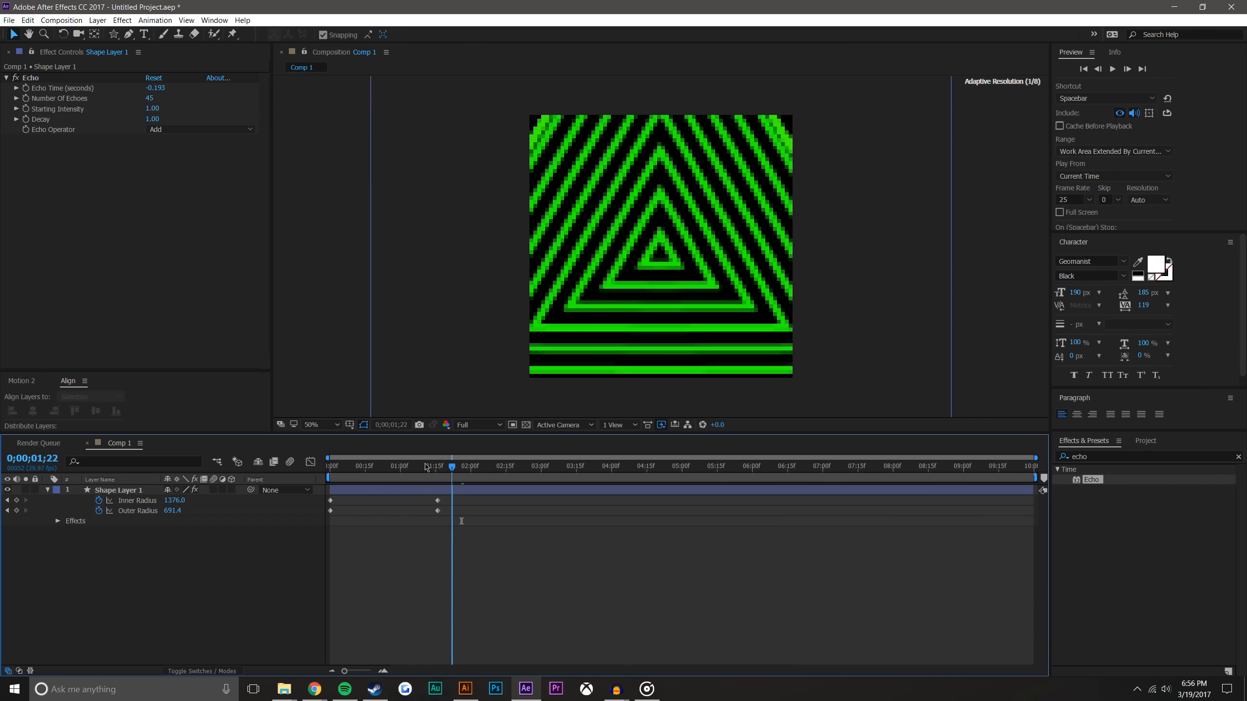
key("Home")
left_click(1112, 69)
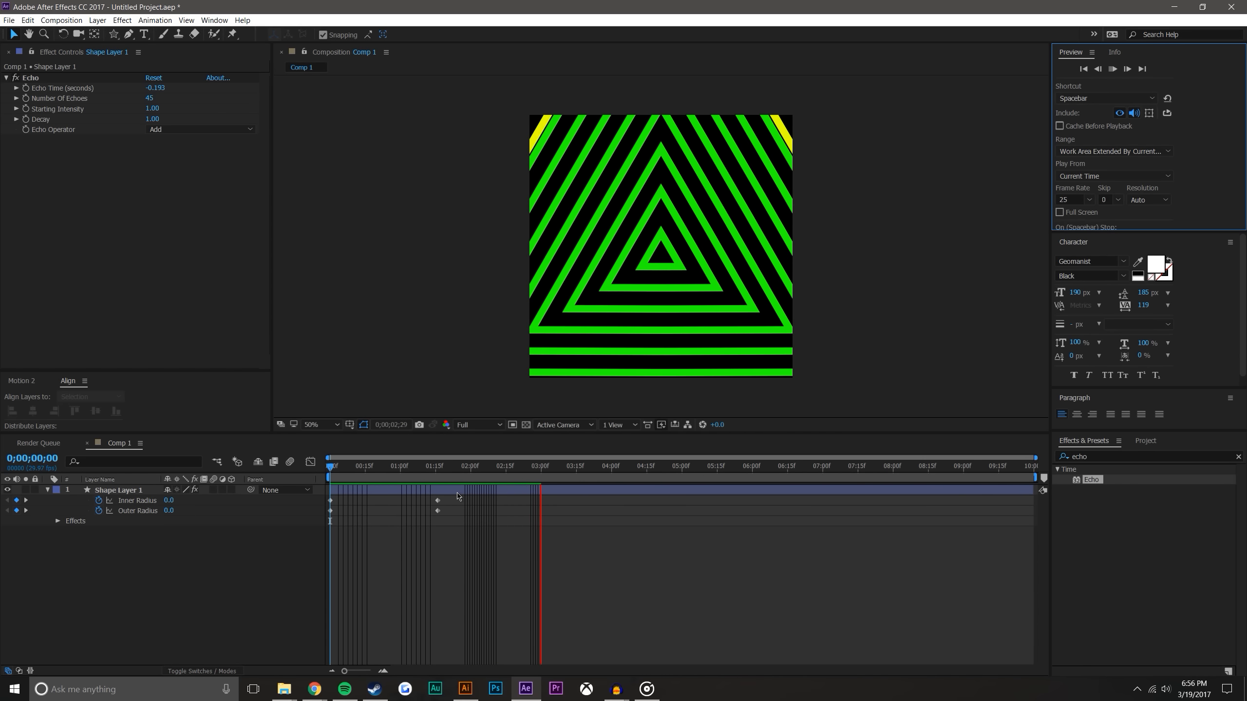
left_click(413, 467)
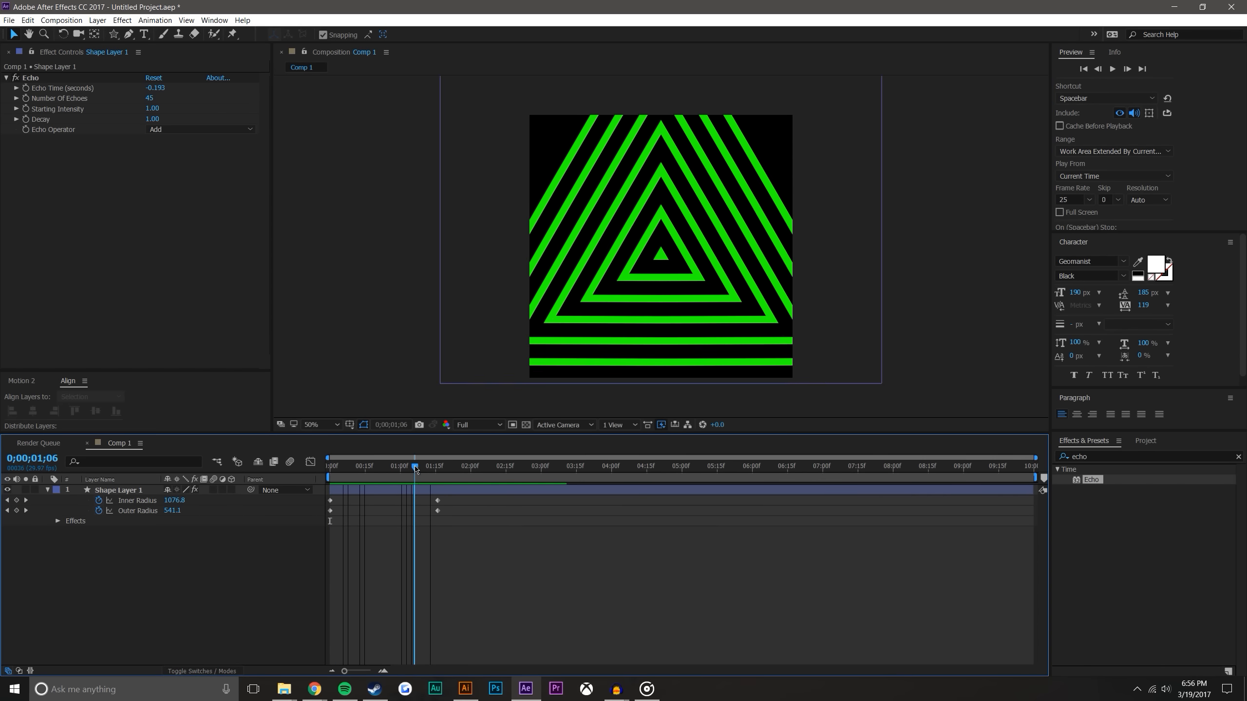
left_click_drag(415, 468, 417, 468)
Reset the shape layer's rotation to 0 degrees
left_click(131, 491)
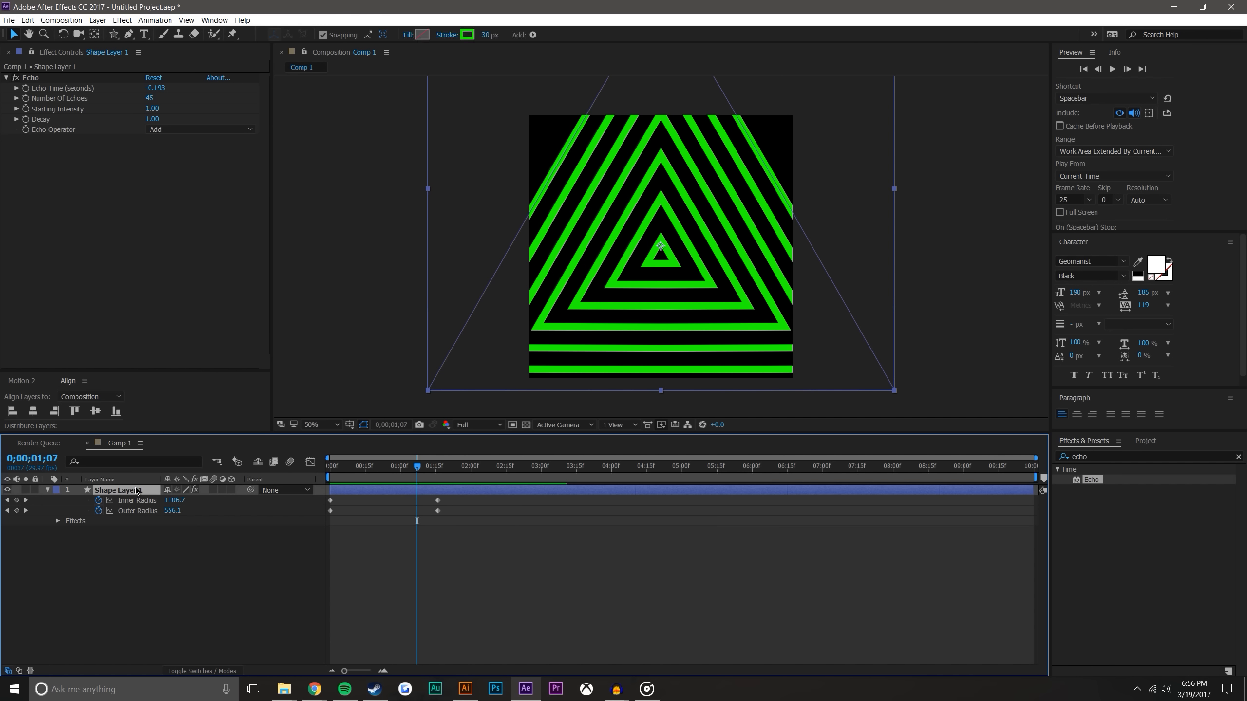
key("r")
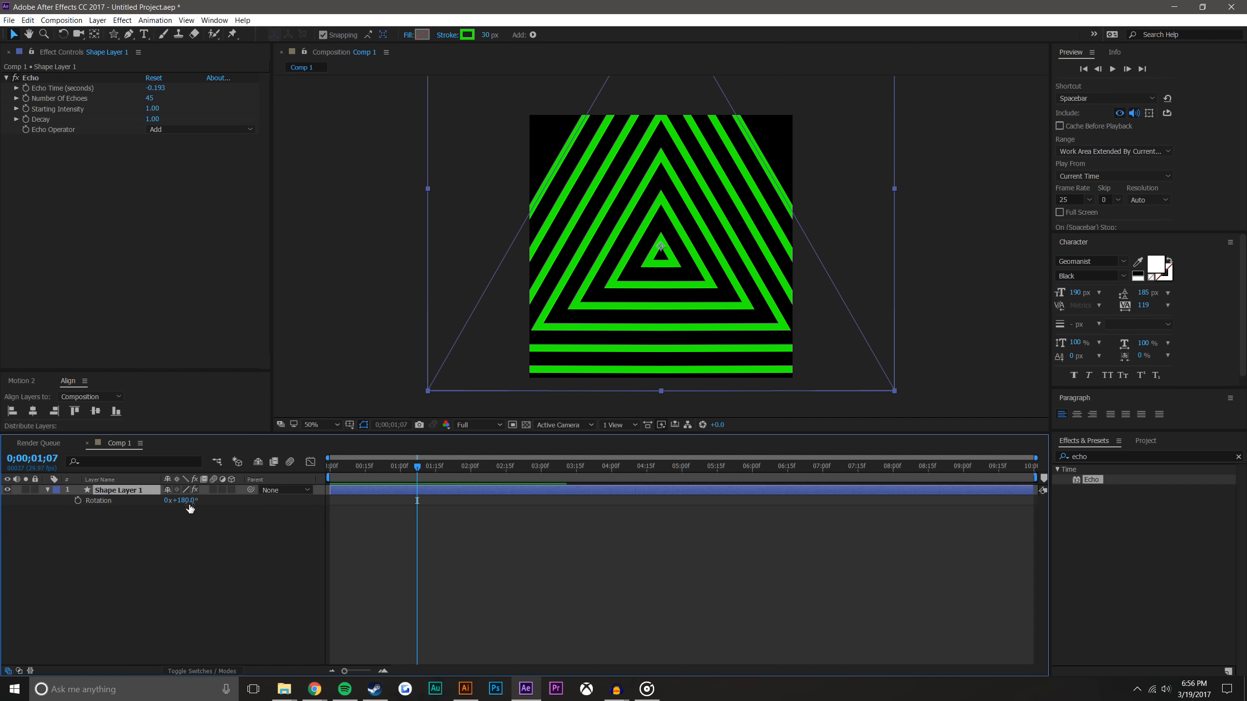
left_click_drag(182, 500, 190, 501)
left_click(190, 500)
type("0")
key("Return")
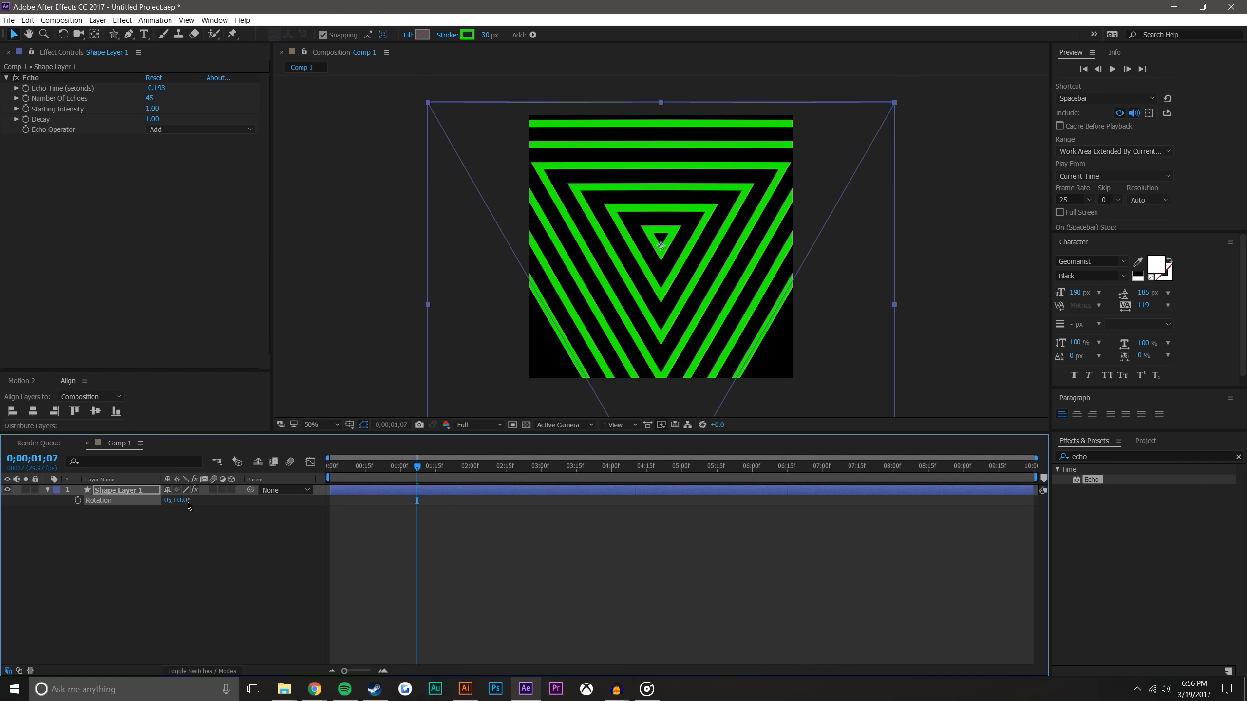
Move the layer's anchor point up to the middle of the innermost inverted triangle
scroll(671, 273, "up", 3)
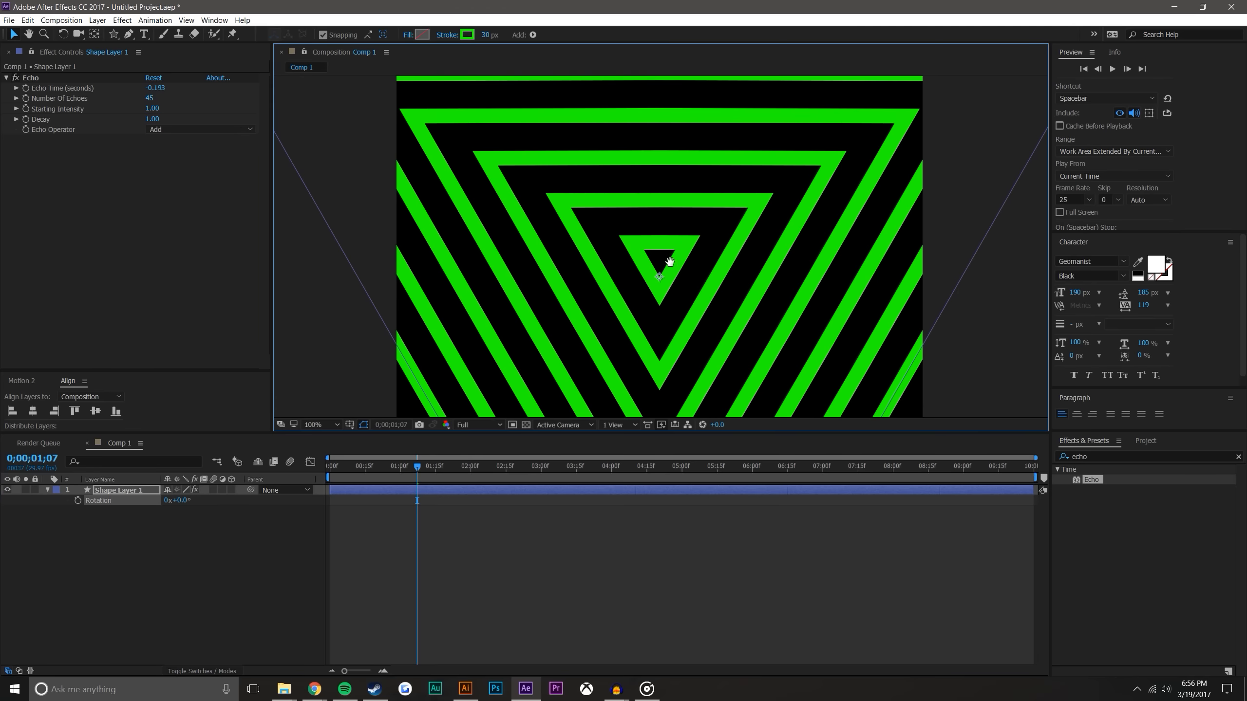
left_click(95, 34)
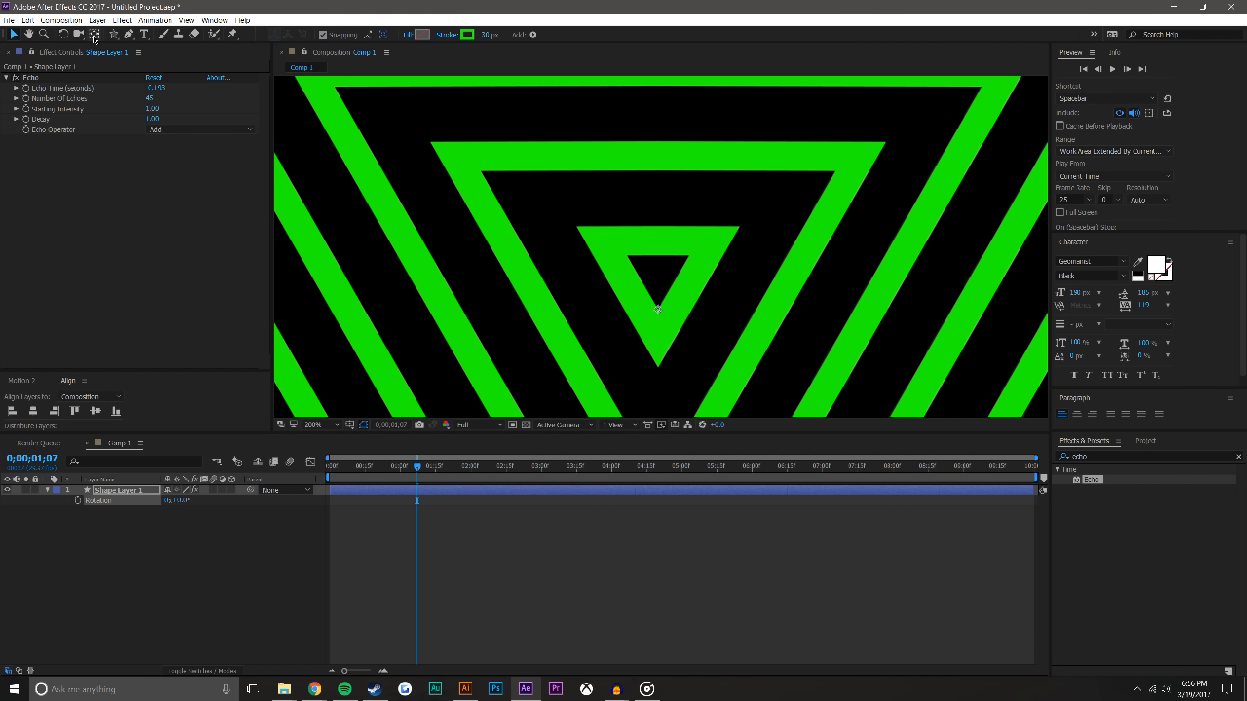
left_click_drag(658, 309, 658, 278)
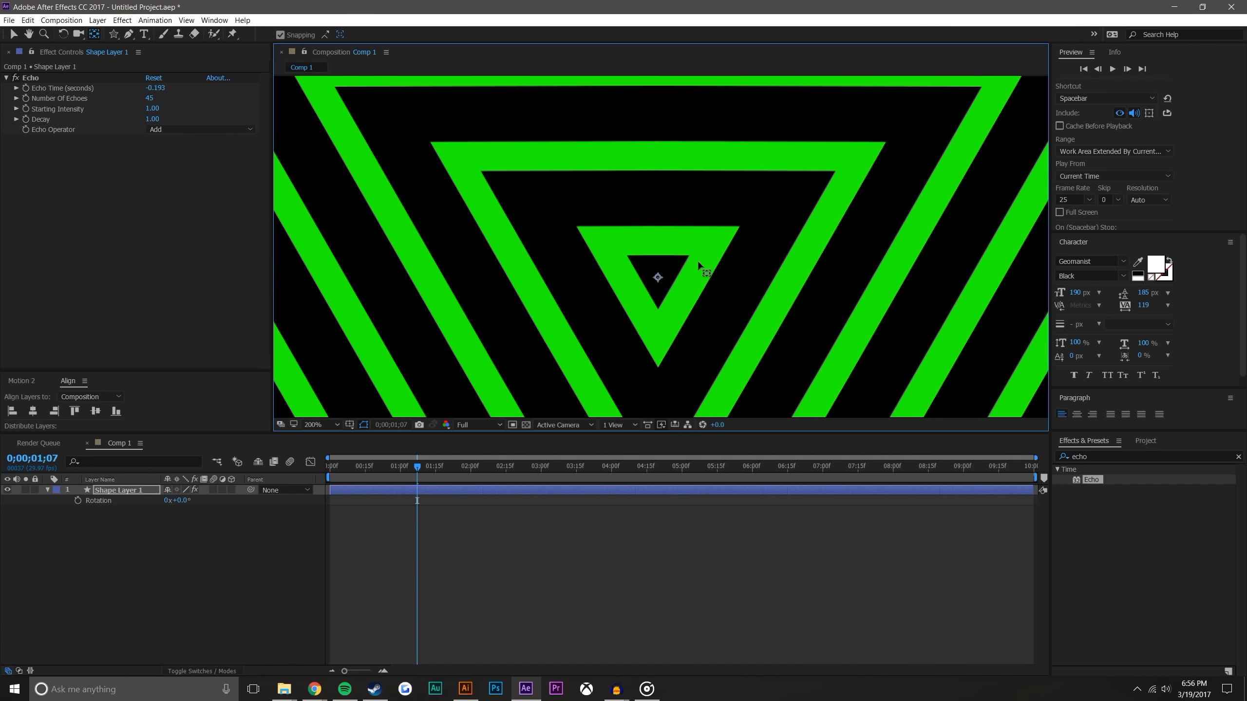
left_click(13, 34)
Try to centre the triangle pattern by aligning the layer vertically and horizontally to the composition
scroll(661, 260, "down", 2)
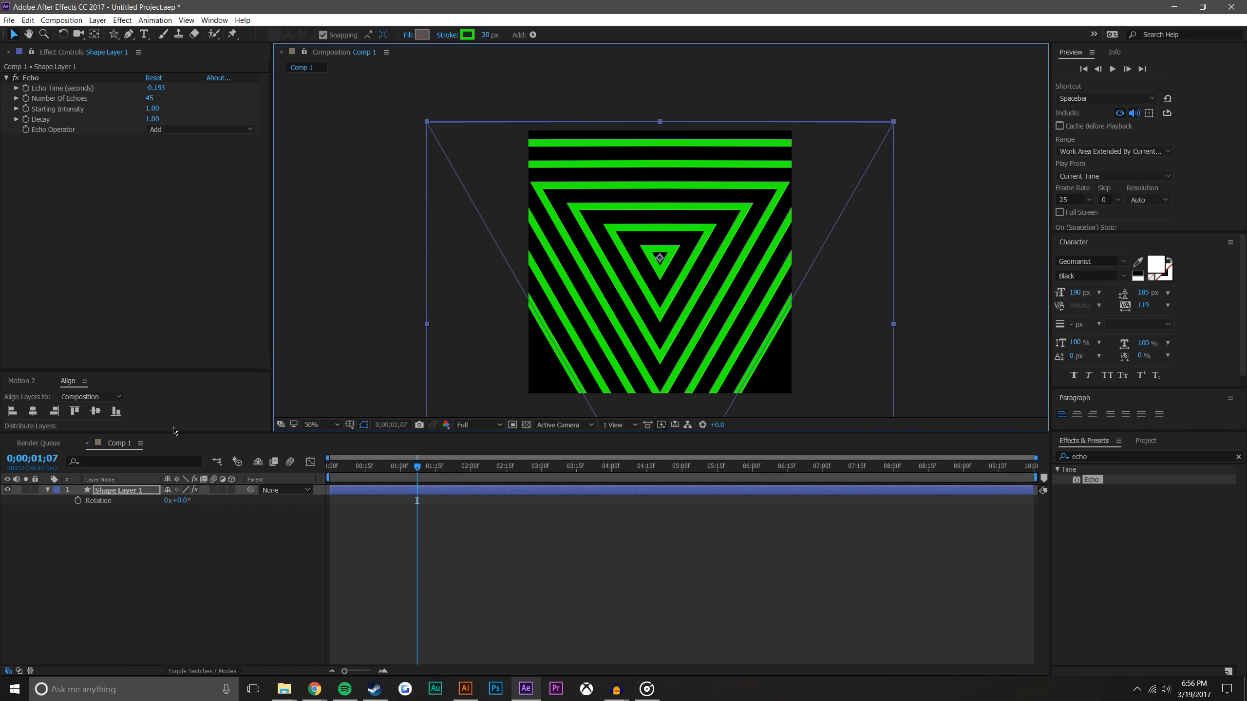
left_click_drag(664, 272, 722, 225)
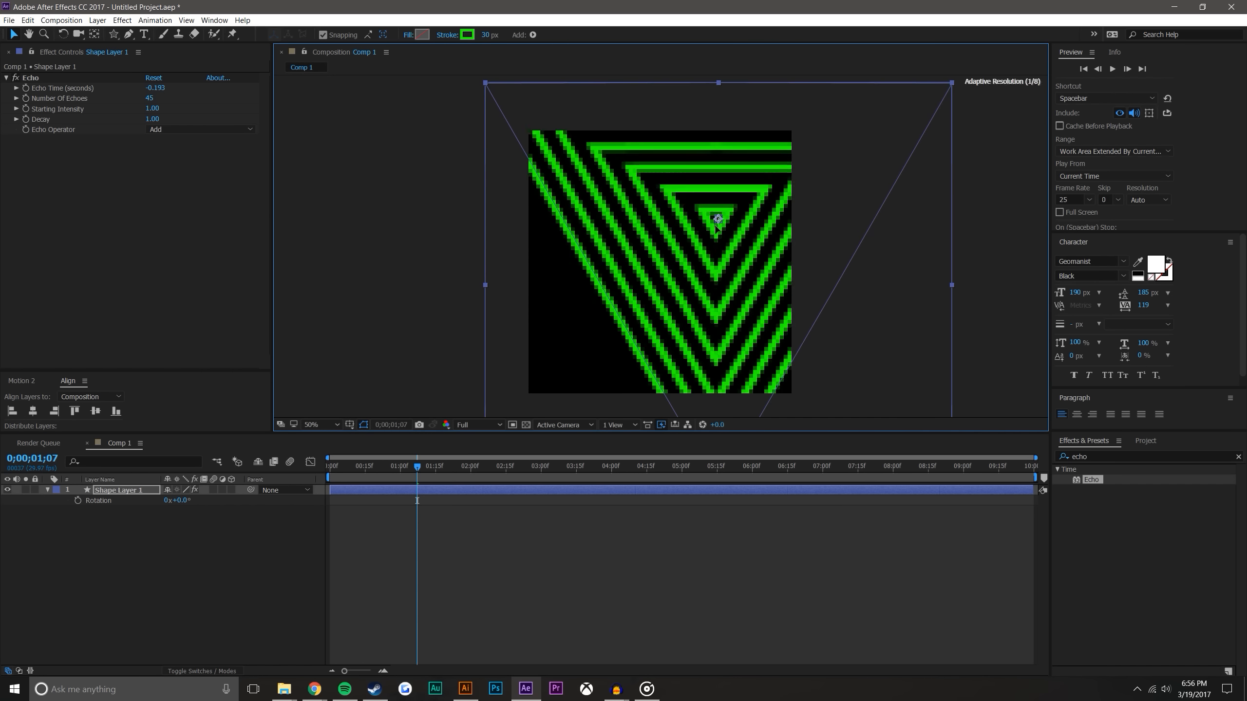
left_click(95, 414)
left_click(34, 412)
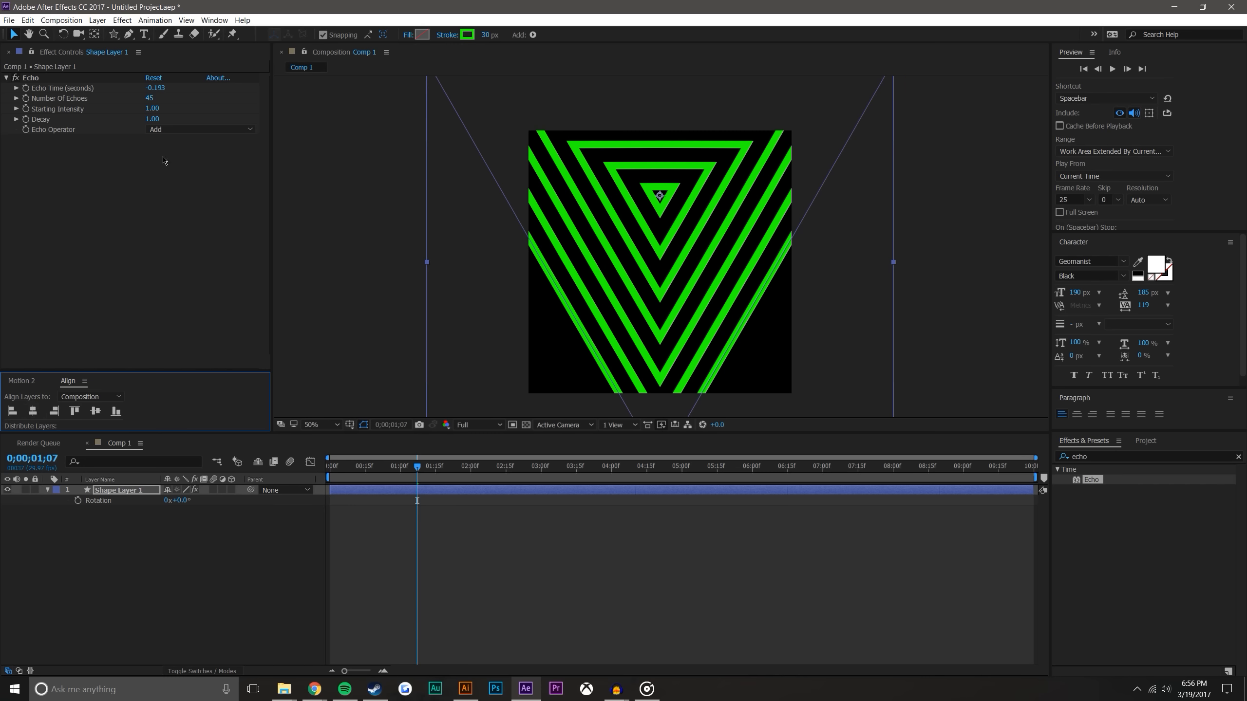
Display the proportional grid and move the triangle pattern down until its anchor point sits on the composition's centre
left_click(349, 424)
left_click(373, 458)
left_click_drag(663, 197, 658, 239)
scroll(674, 292, "up", 6)
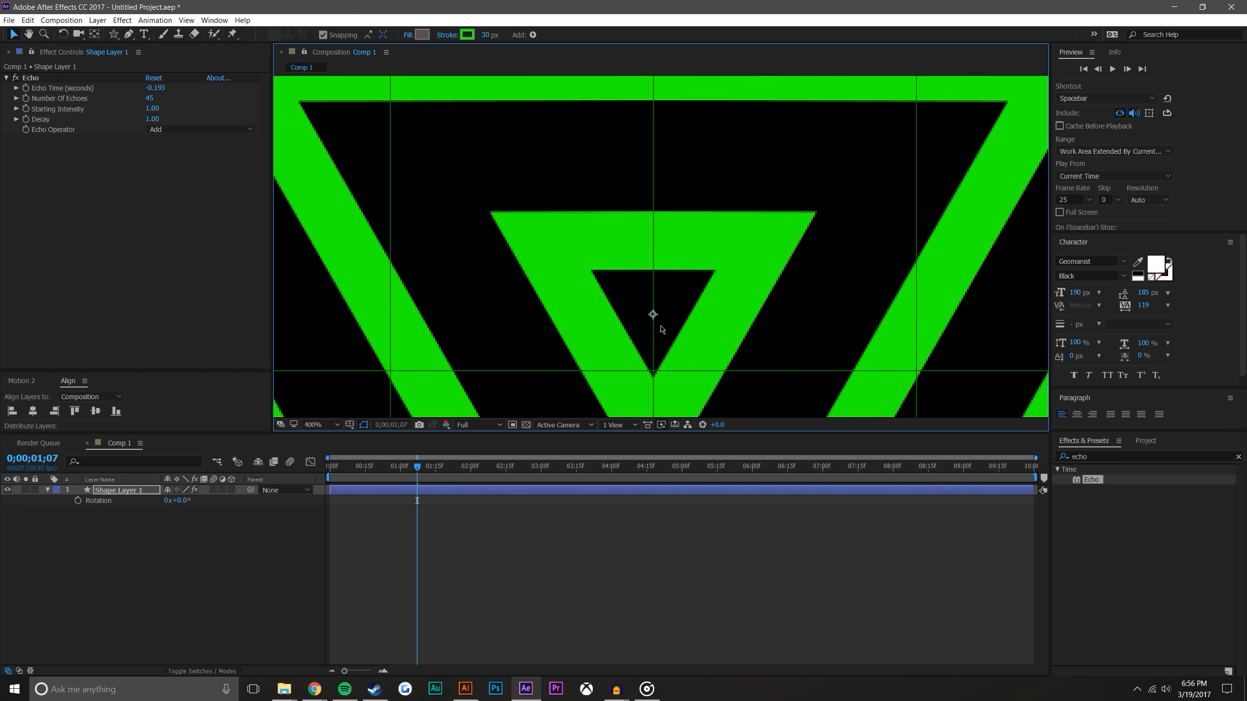
left_click_drag(654, 317, 657, 378)
scroll(657, 378, "down", 6)
left_click(538, 603)
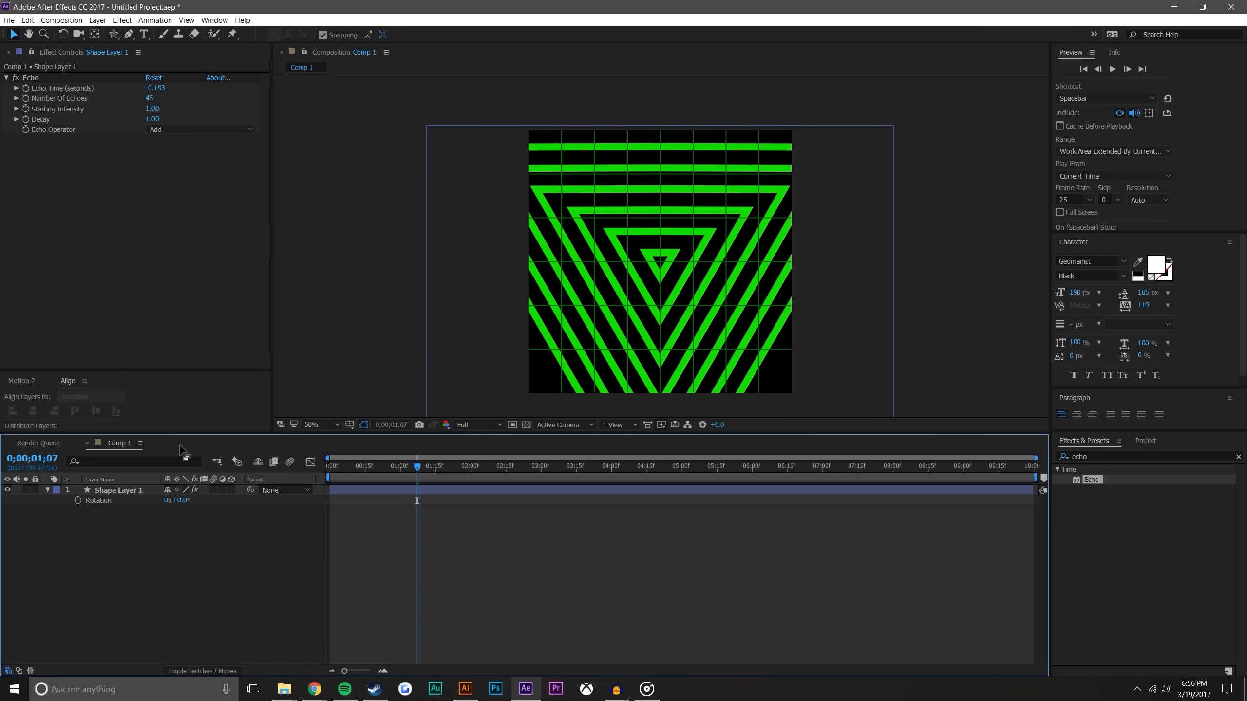
Hide the proportional grid and move the current time to 0;00;01;20
left_click(350, 425)
left_click(392, 445)
mouse_move(423, 471)
left_mouse_down()
mouse_move(335, 465)
mouse_move(446, 461)
left_mouse_up()
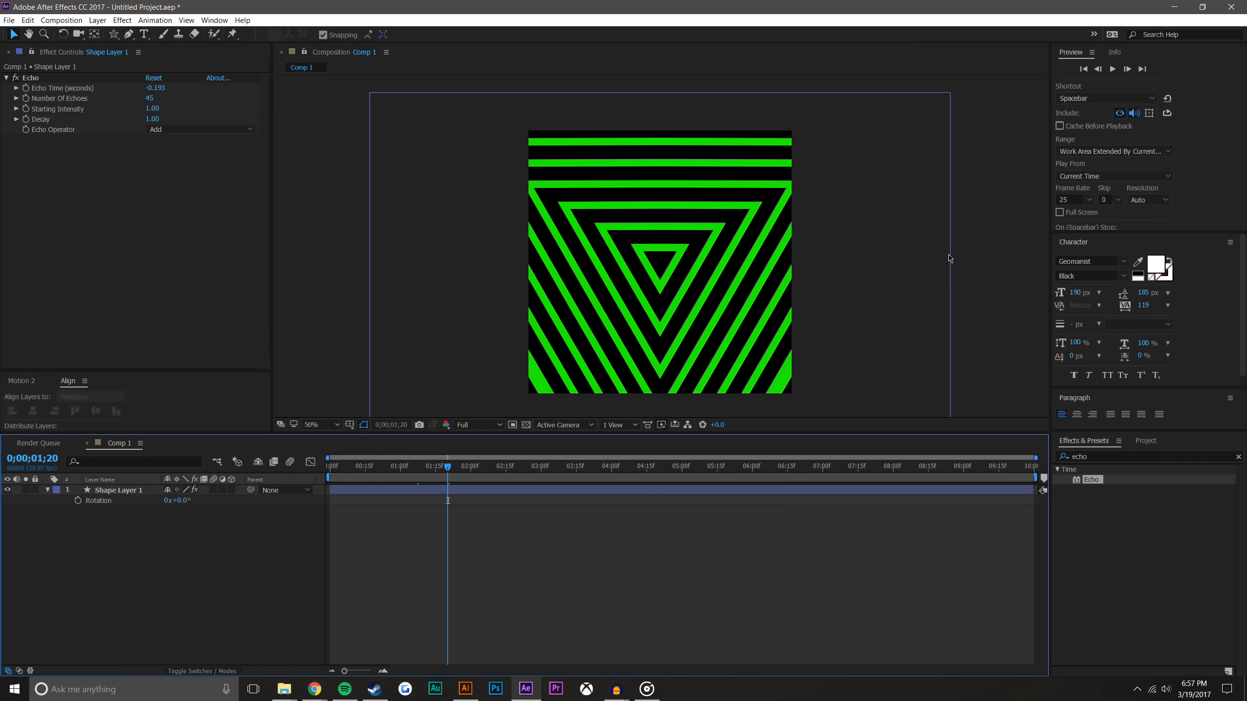
left_click(143, 489)
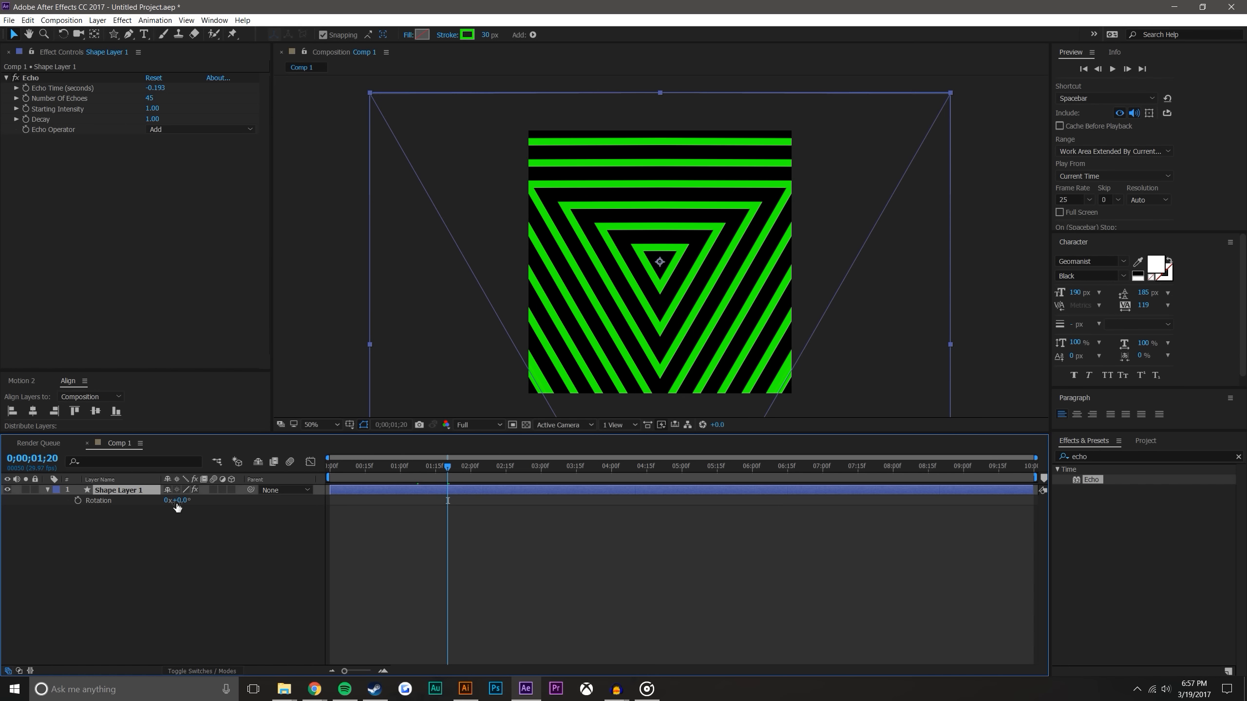
left_click(708, 556)
key("comma")
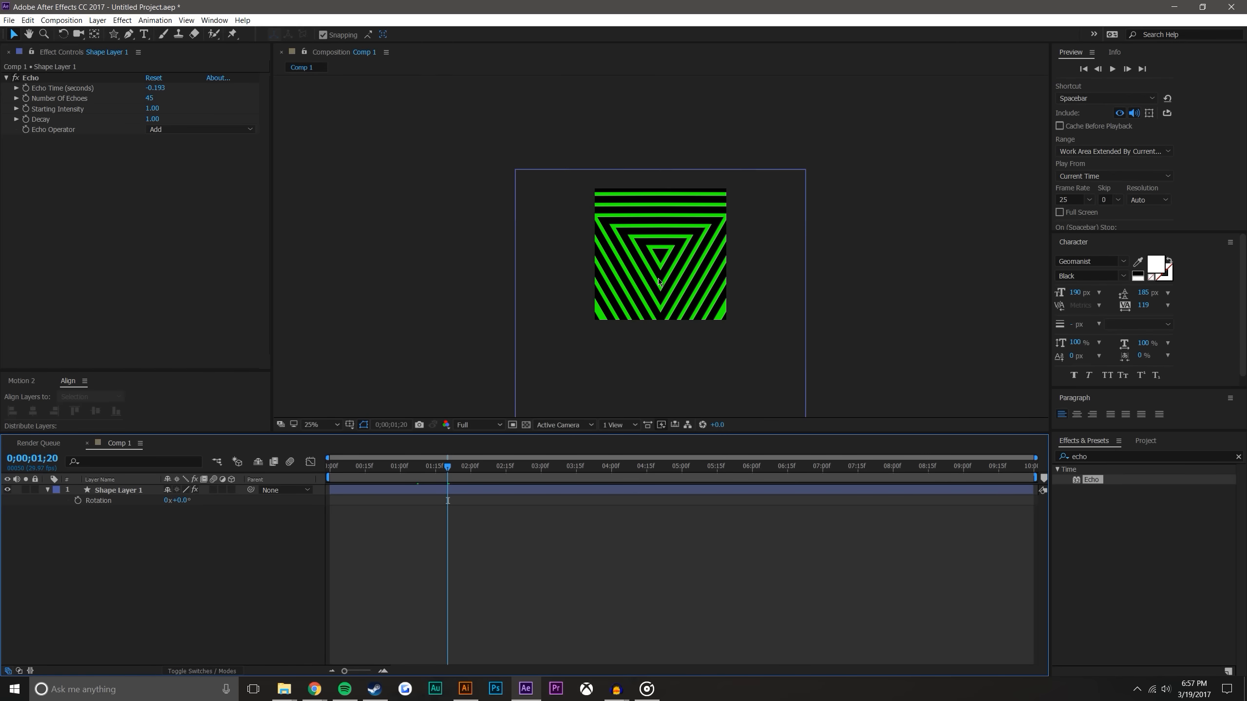
key("period")
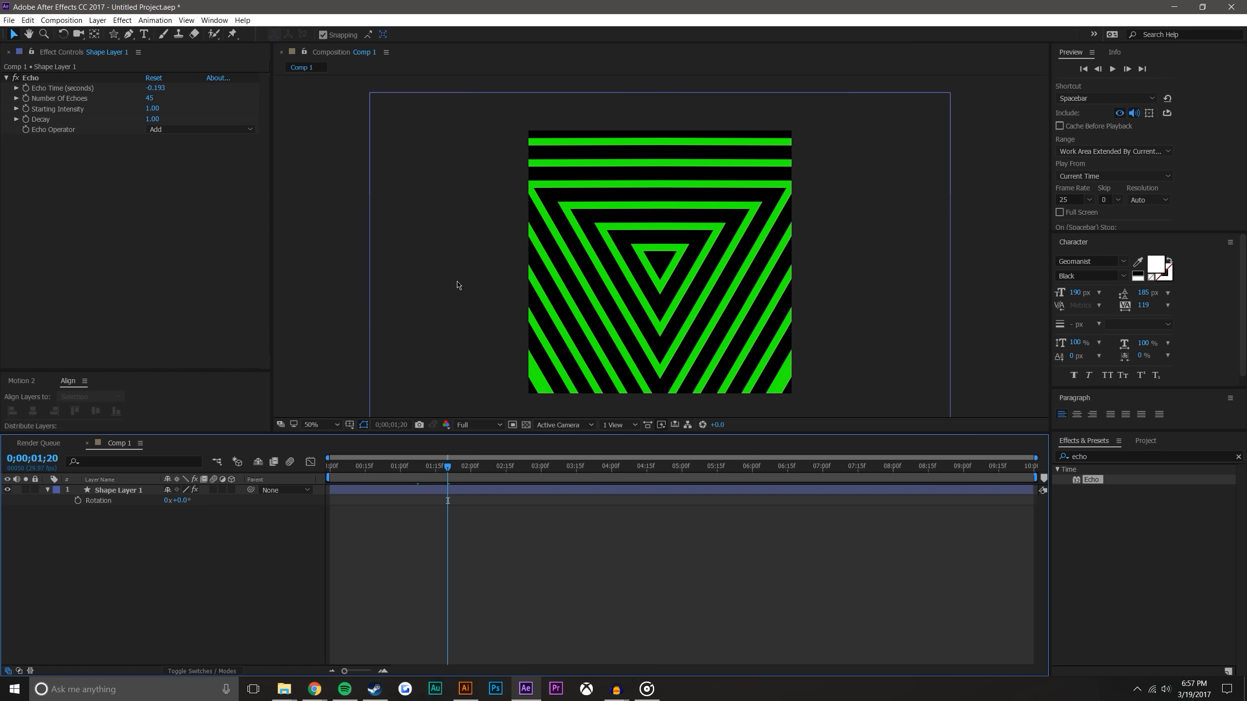
Change the composition's width to 1920 px
left_click(61, 19)
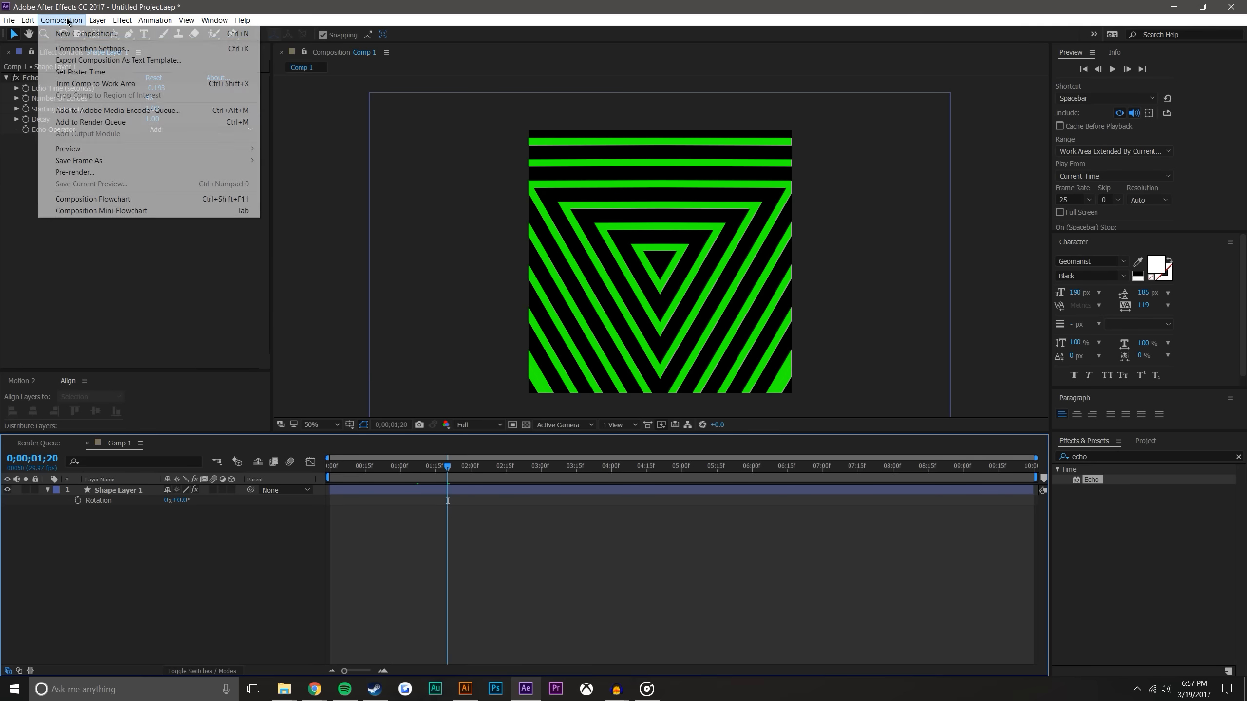
left_click(142, 48)
left_click(595, 203)
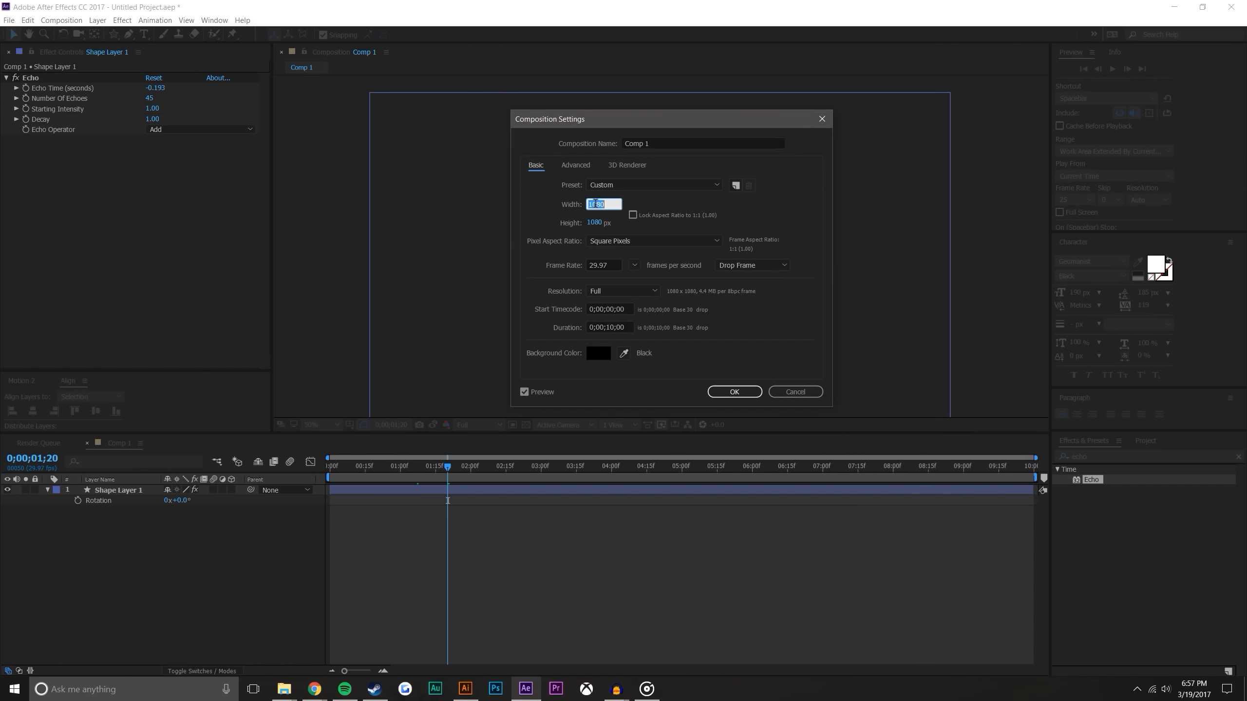
type("1920")
key("Return")
key("Return")
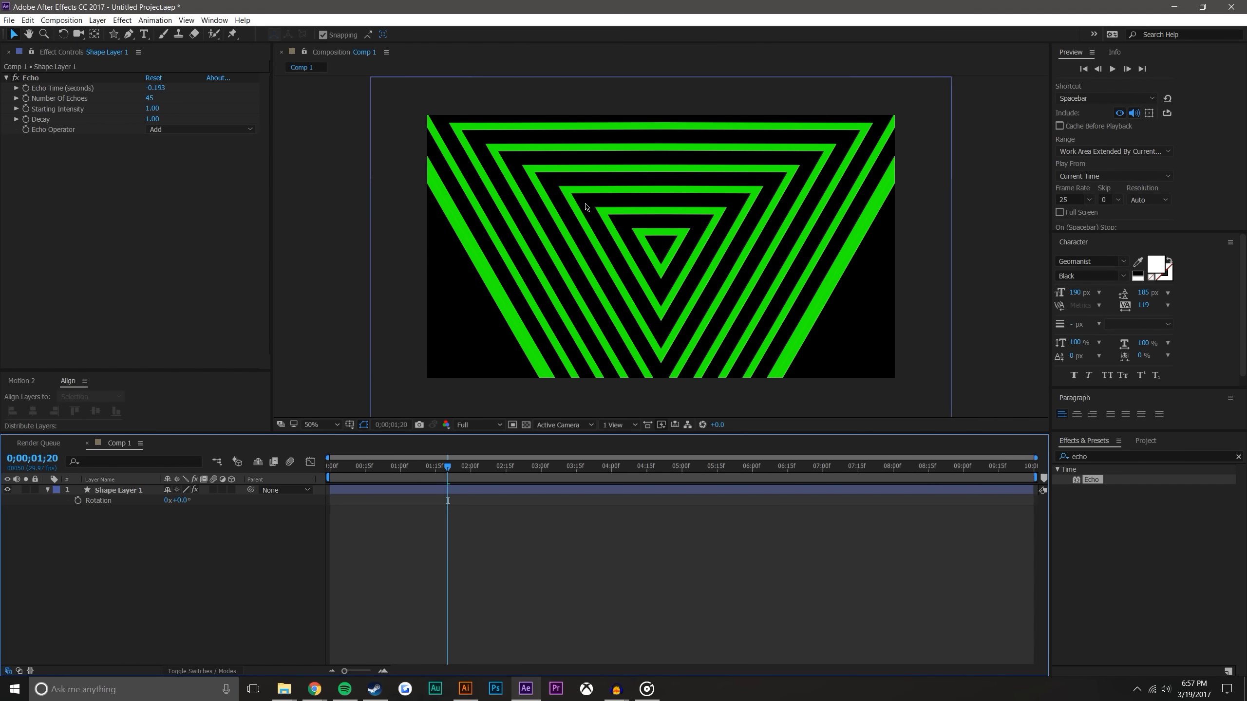
Move the current time to 0;00;03;19 and examine the echoed triangle pattern on the shape layer
key("comma")
left_click(138, 491)
left_click_drag(449, 469, 585, 476)
key("period")
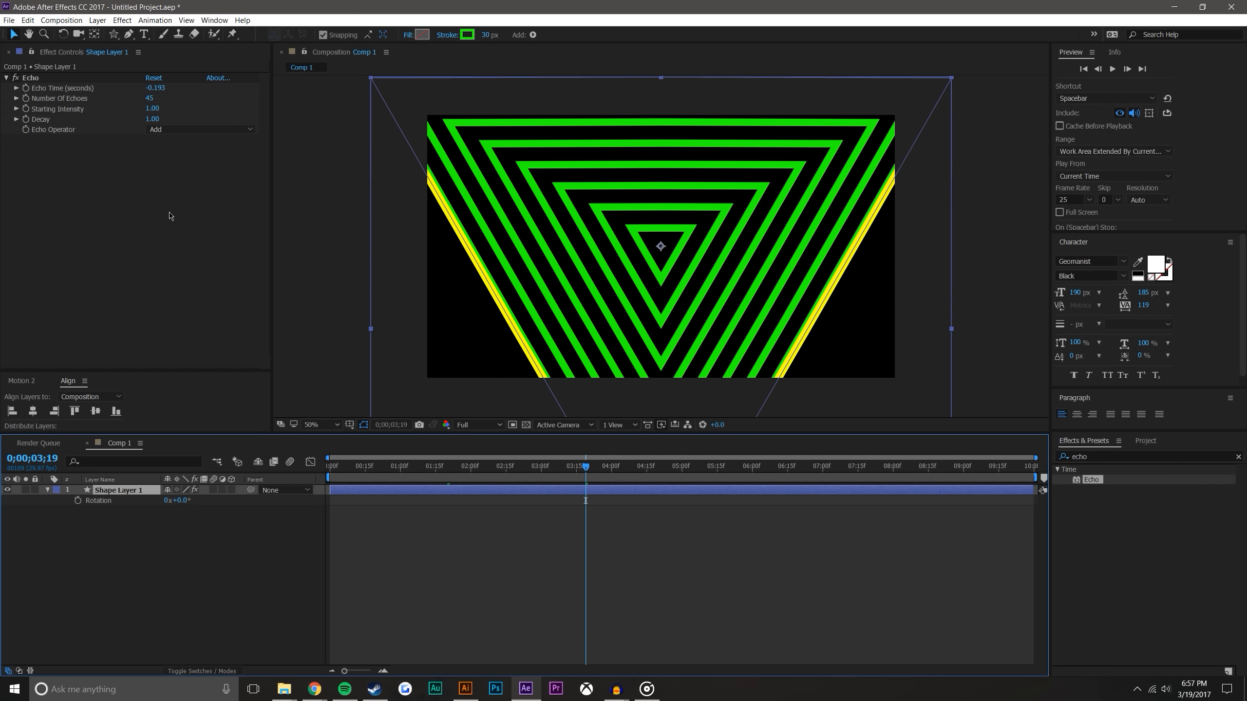
left_click_drag(151, 102, 162, 98)
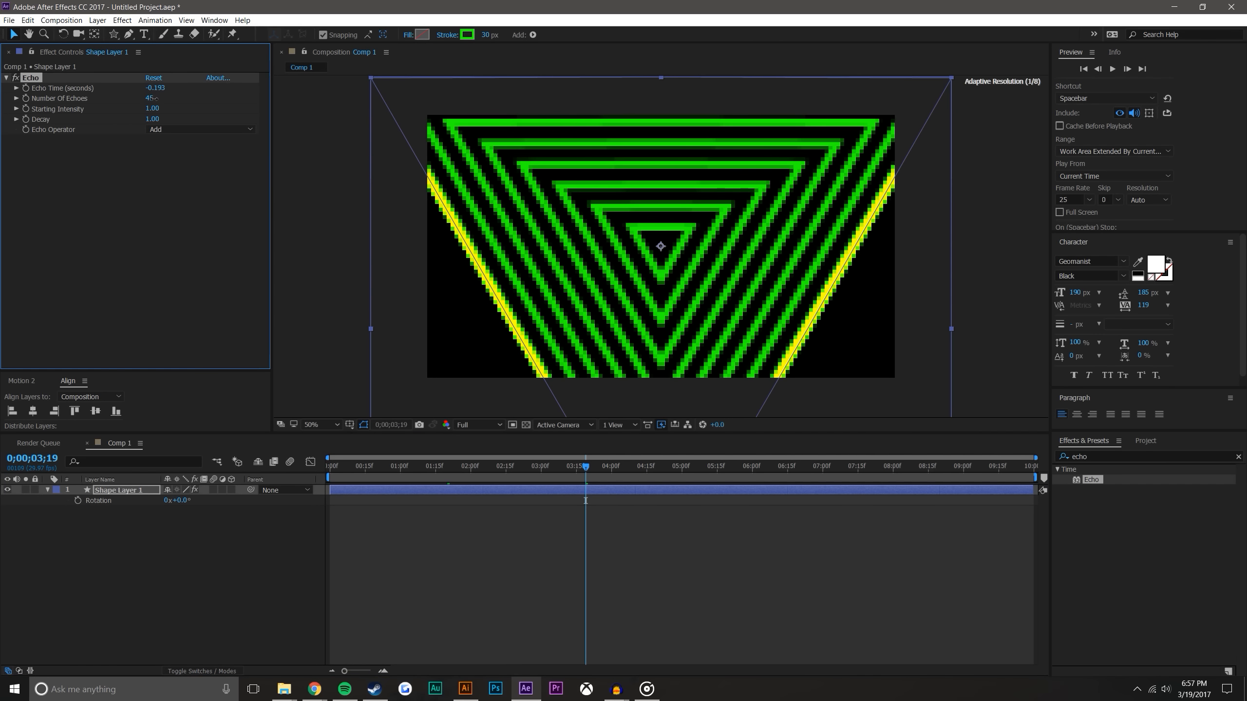
left_click(770, 565)
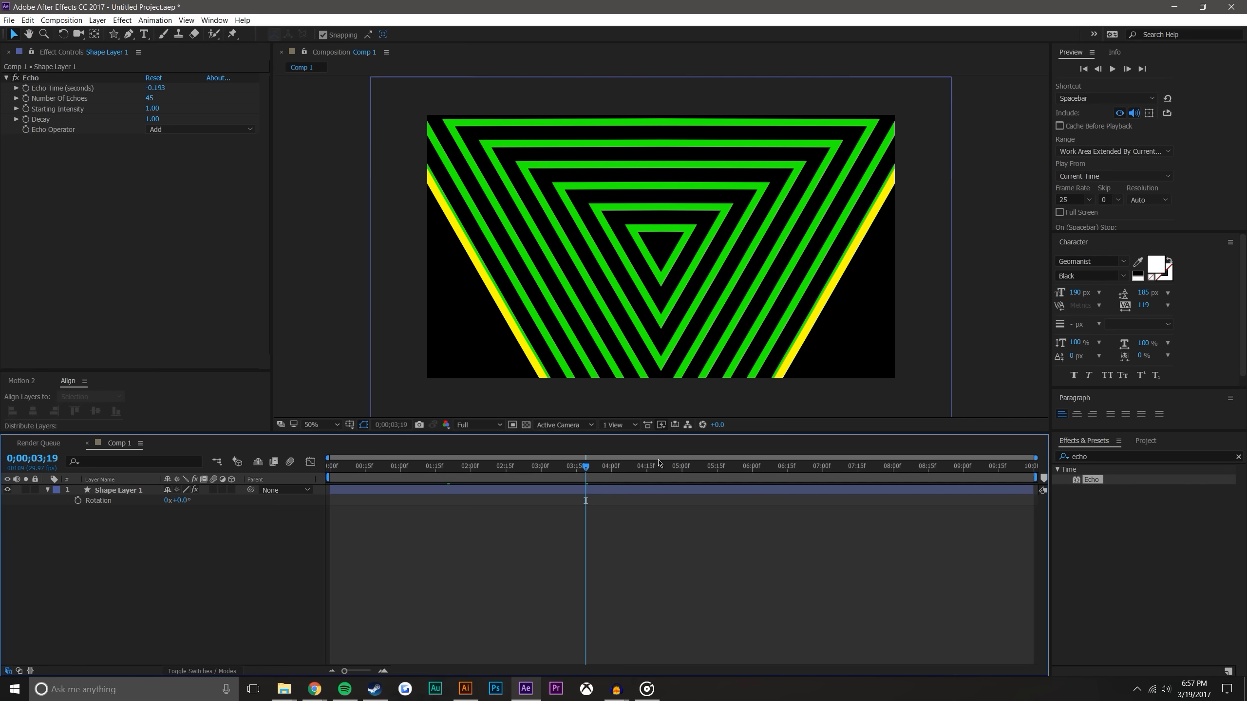
Create a new composition with a width of 400 px and a height of 400 px
left_click(54, 20)
left_click(69, 30)
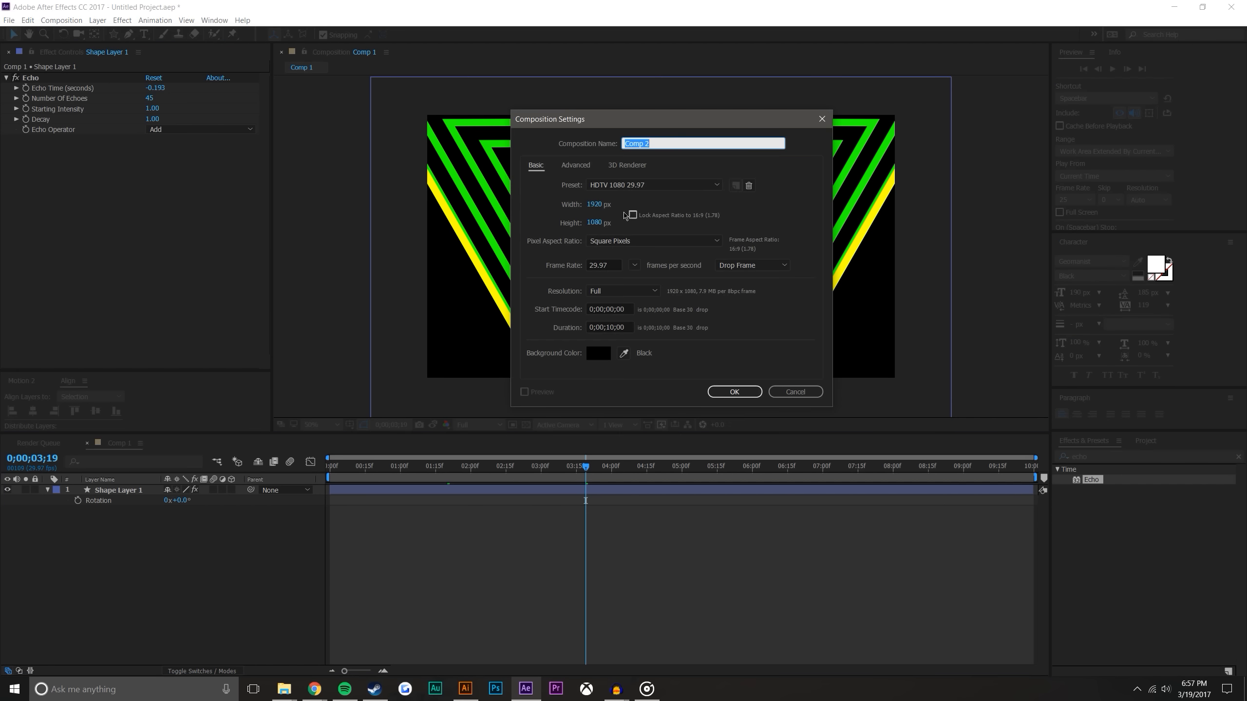
left_click(593, 204)
type("10")
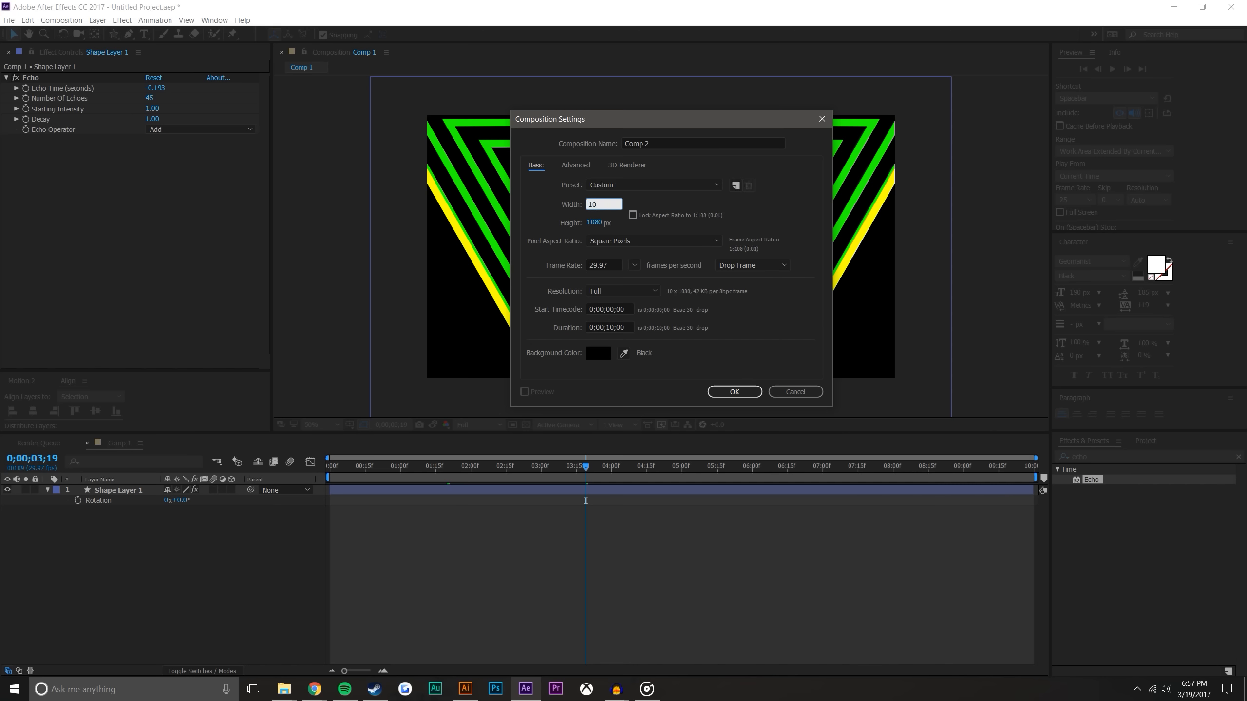
key("BackSpace")
key("BackSpace")
type("400")
key("Tab")
type("400")
key("Return")
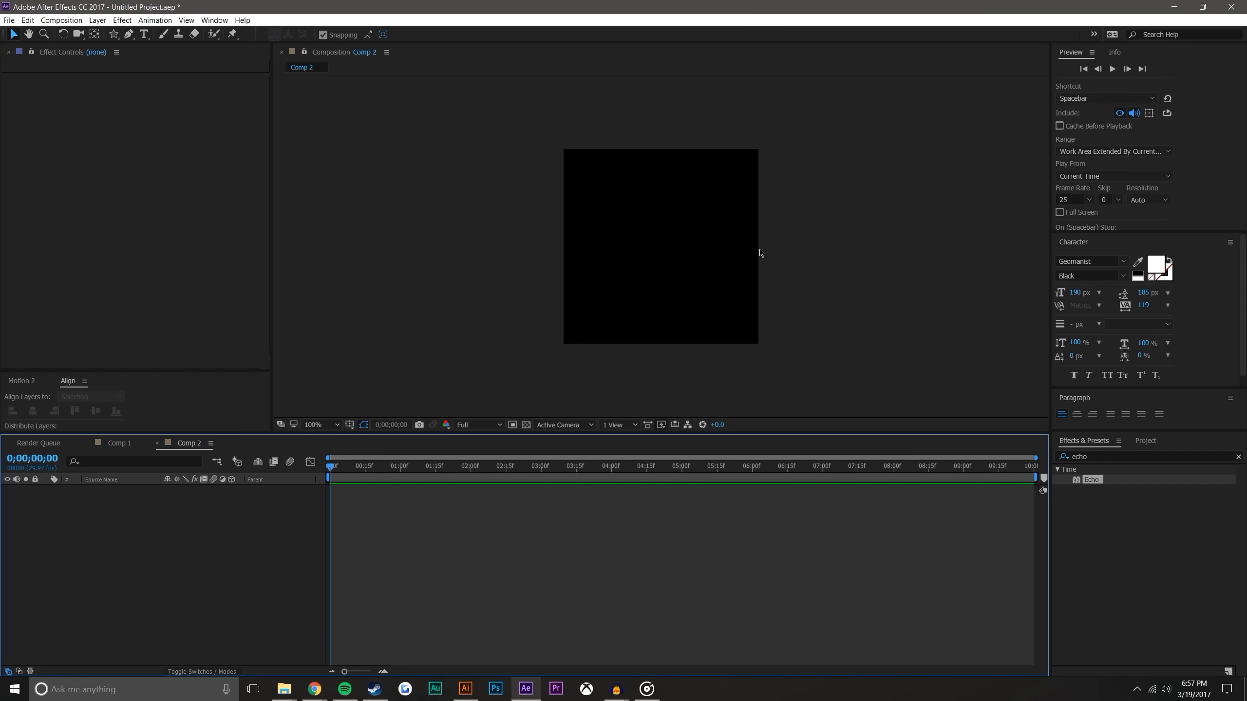
Add a 400 x 400 px solid layer in bright cyan to the new composition
left_click(98, 20)
mouse_move(147, 33)
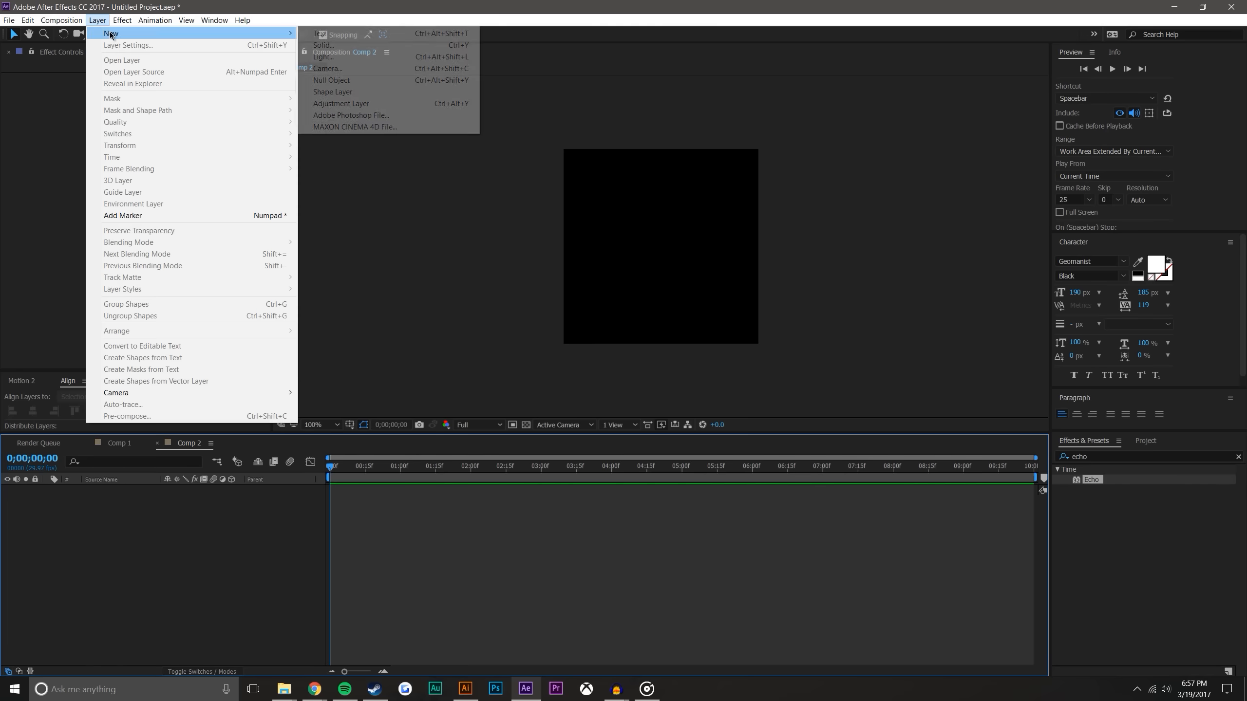
left_click(331, 45)
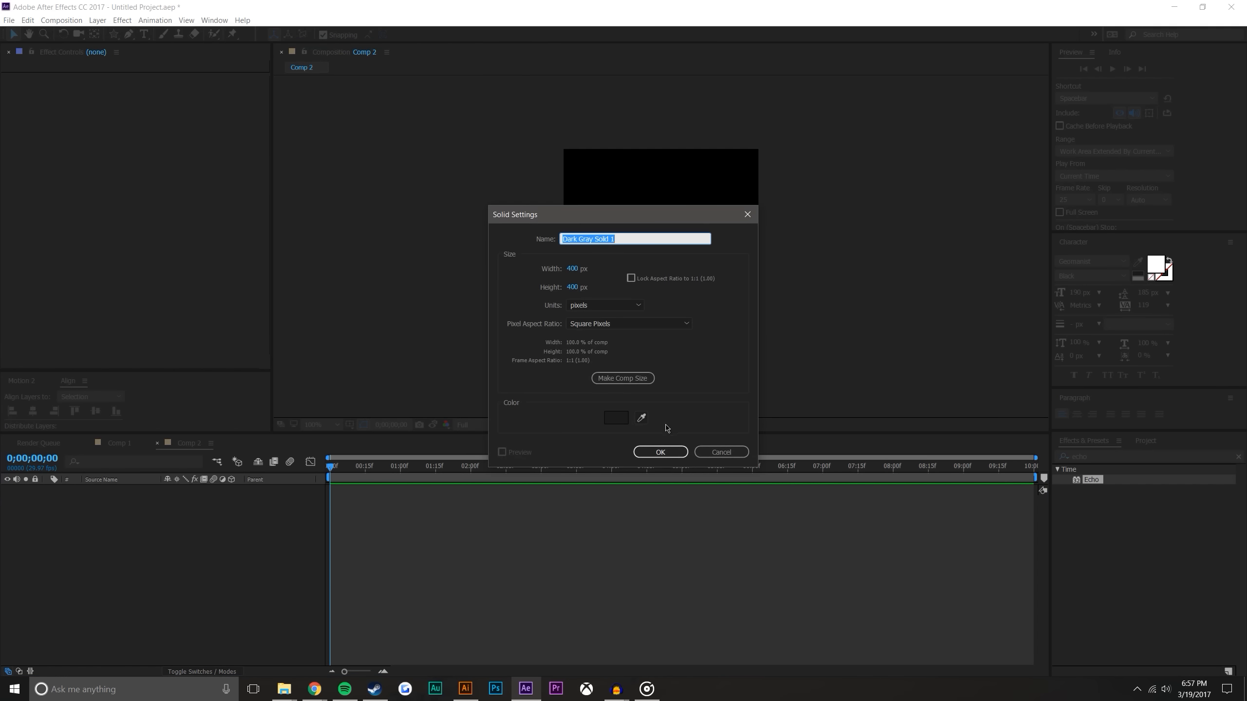
left_click(616, 418)
left_click(849, 391)
left_click(874, 403)
left_click(910, 458)
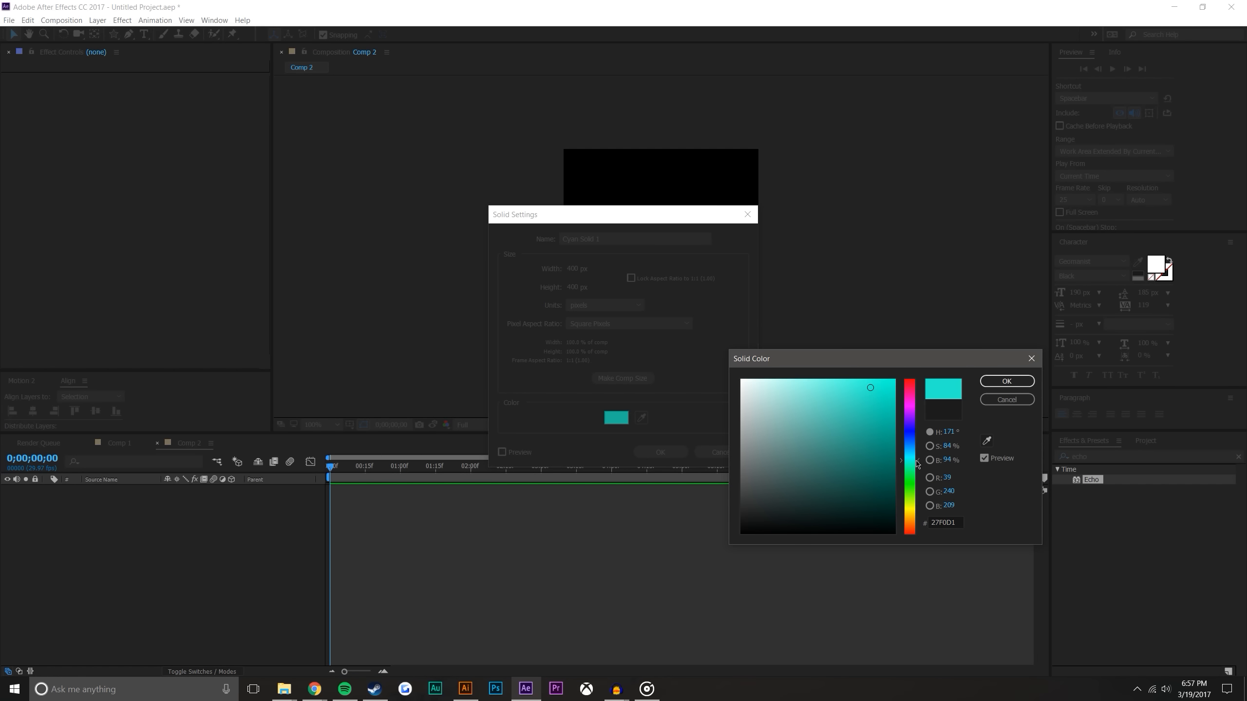
left_click(1006, 382)
left_click(660, 452)
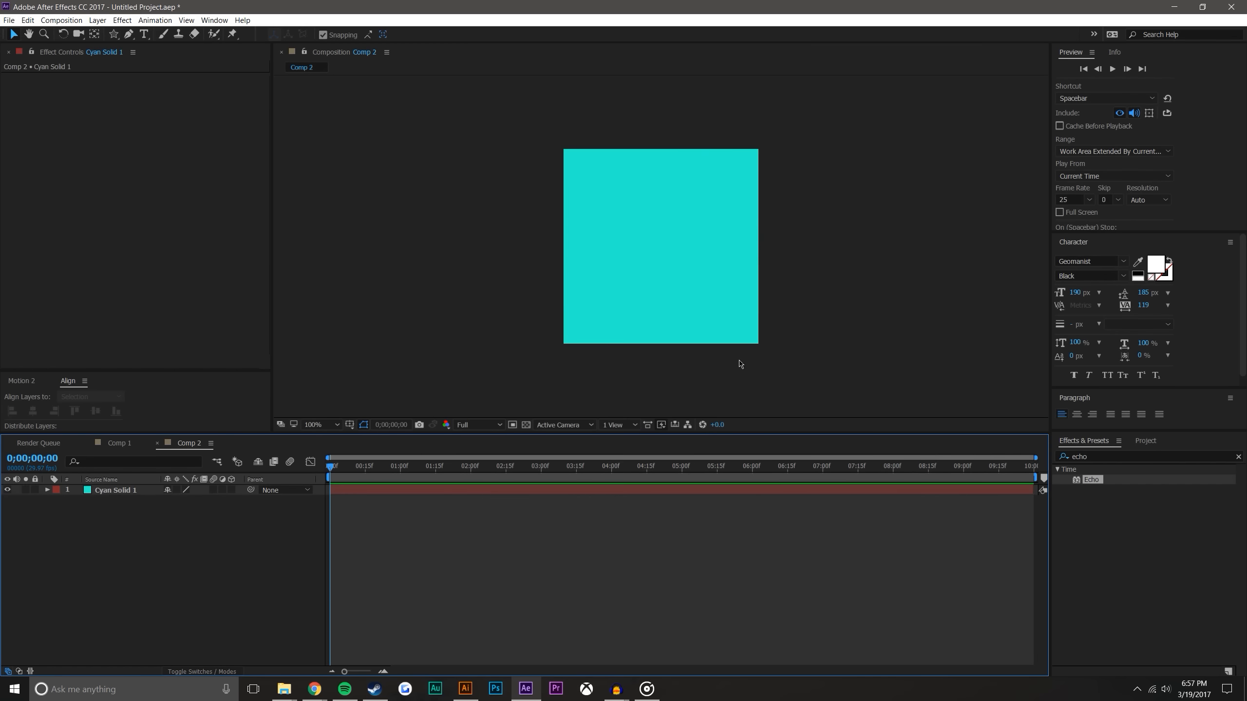
Duplicate the cyan solid twice and make all three solids 3D layers
left_click(117, 491)
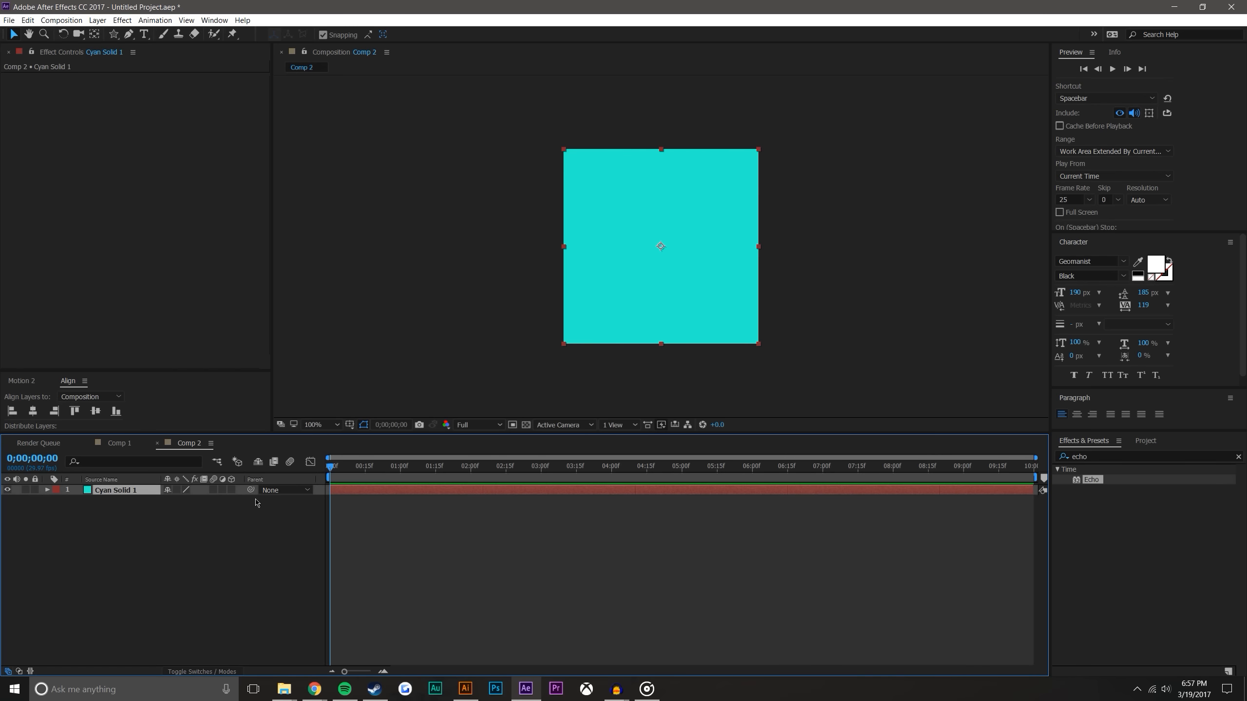
key("ctrl+d")
key("ctrl+d")
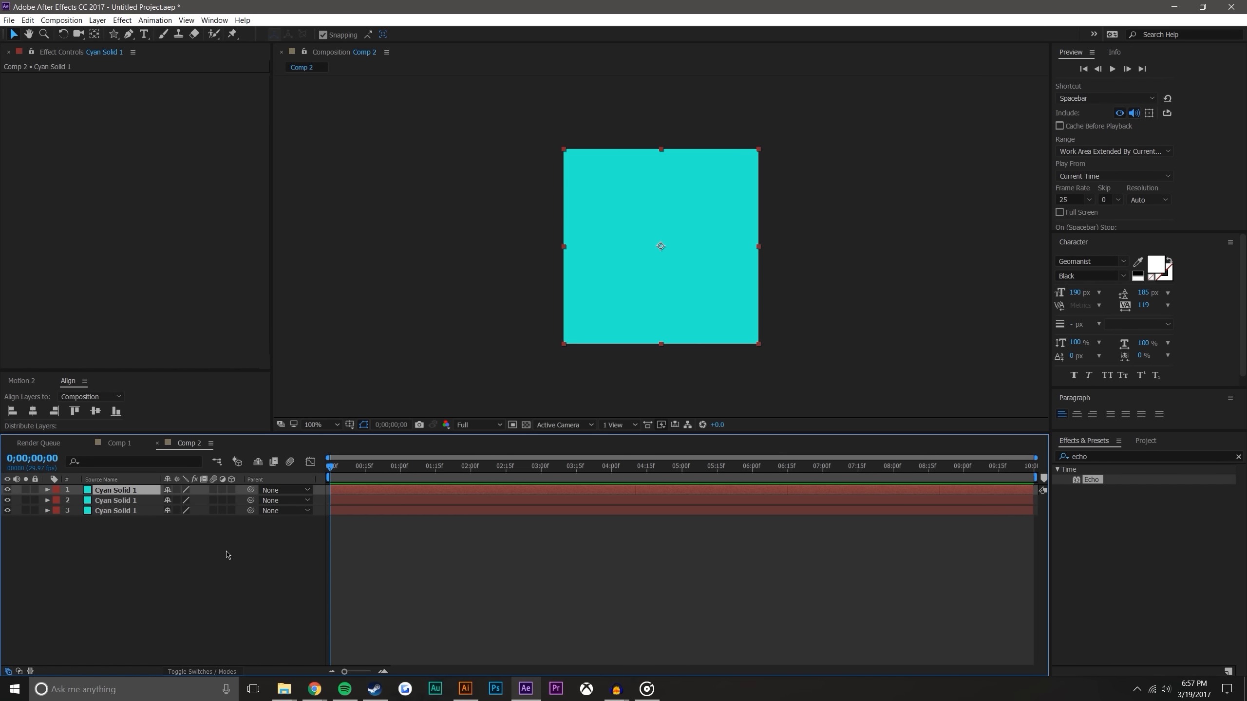
left_click(231, 491)
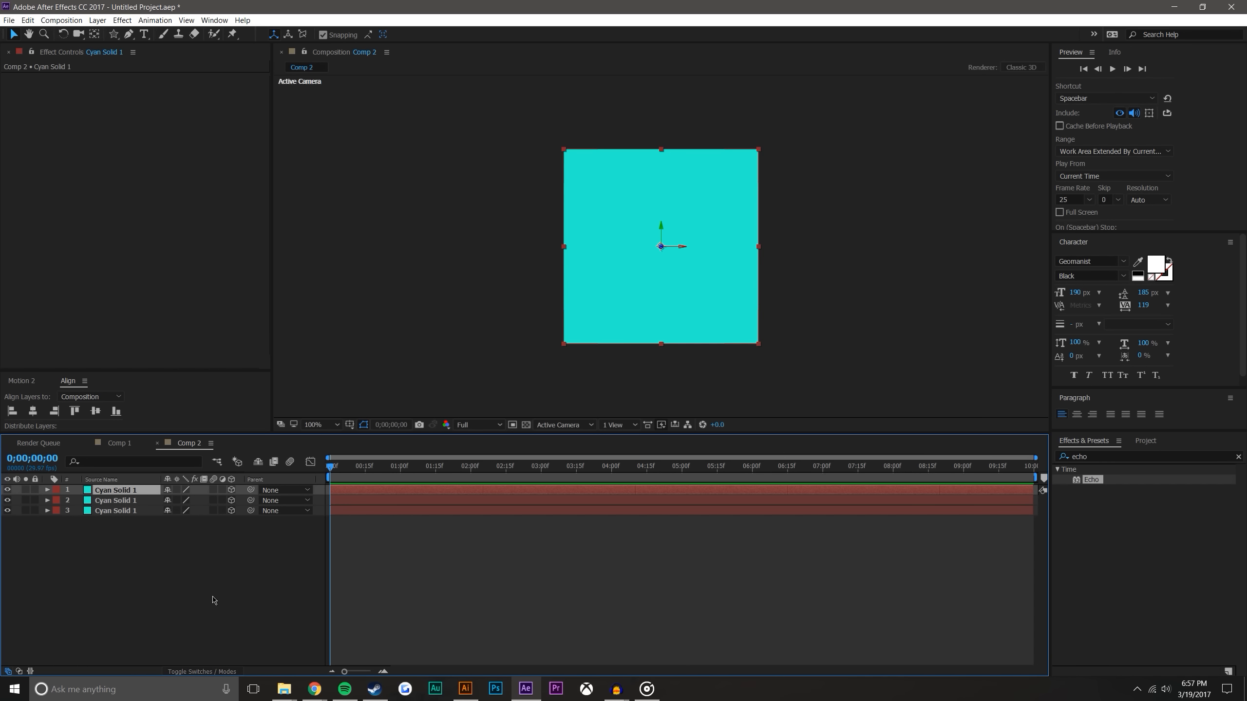
left_click(225, 579)
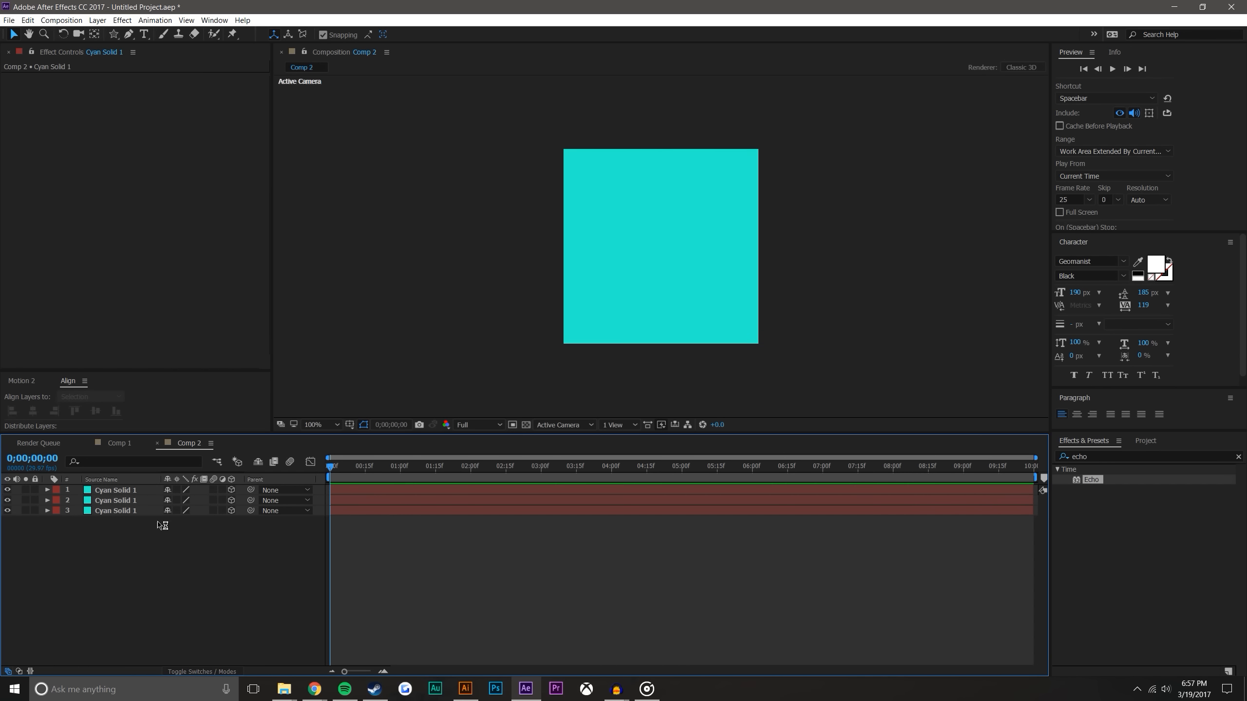
Reveal the rotation properties of the two uppermost solids and set the first one's X Rotation to 90°
left_click(131, 491)
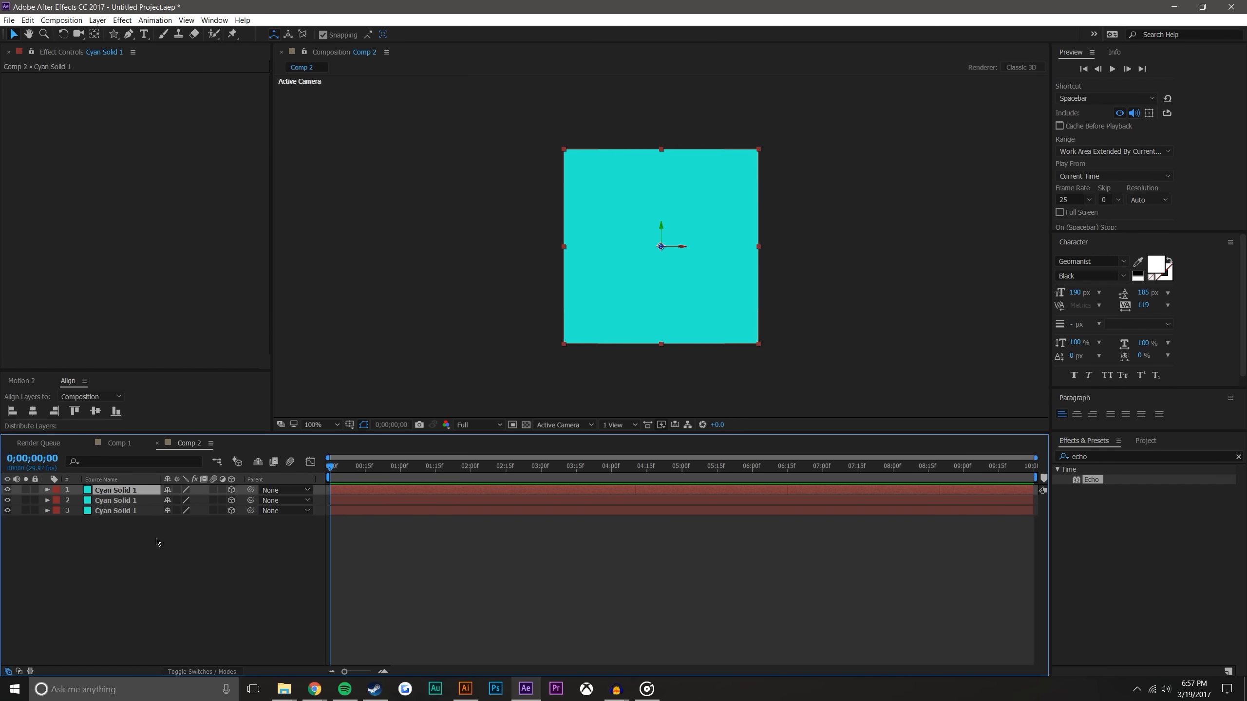
left_click(135, 501, "shift")
key("r")
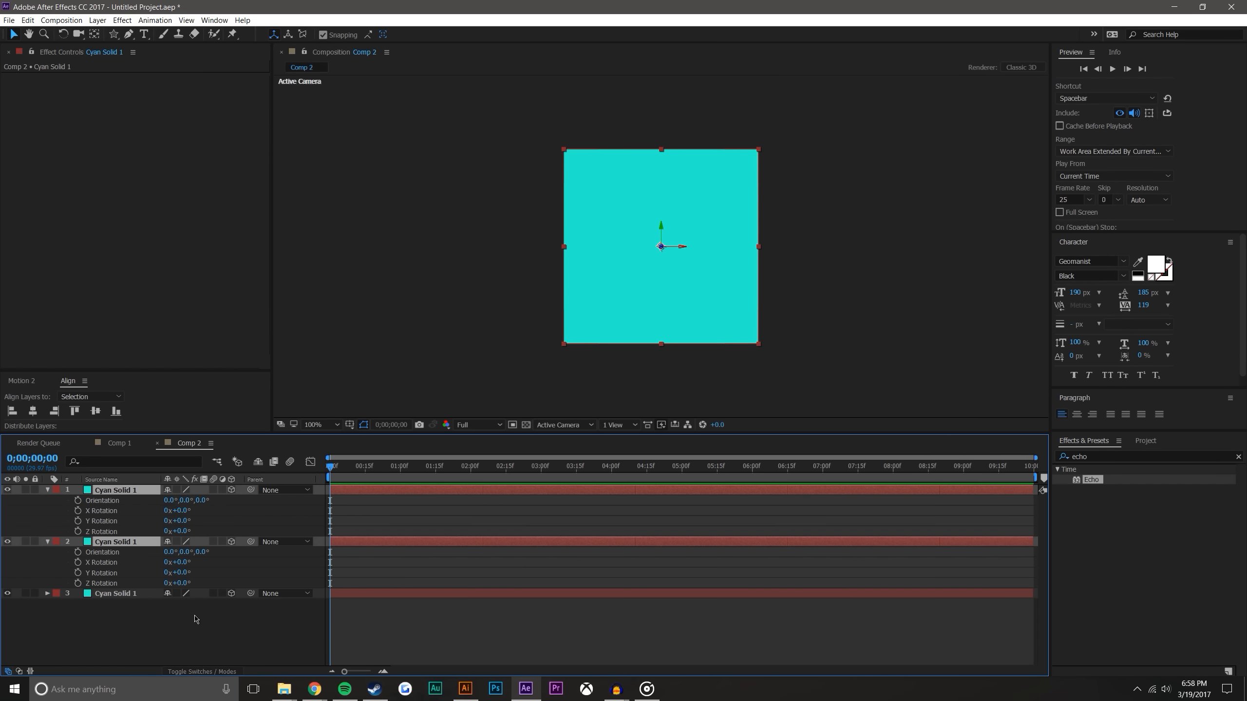
left_click(199, 622)
left_click_drag(182, 511, 184, 511)
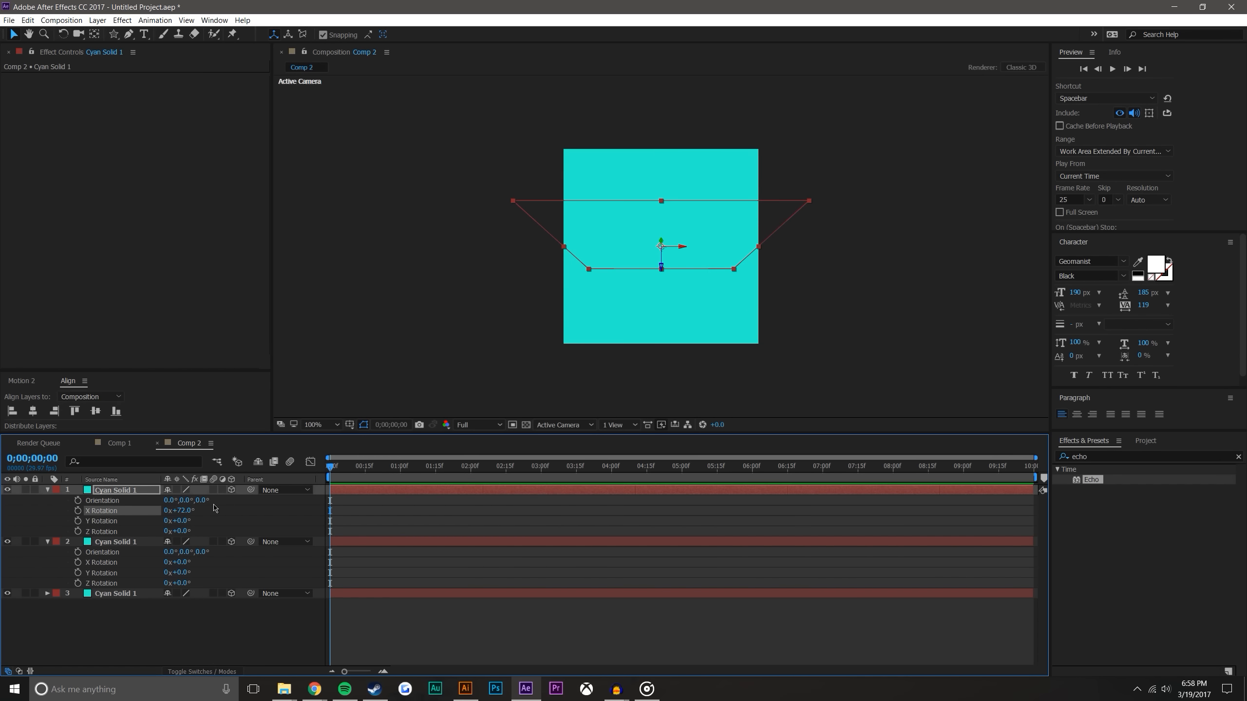
left_click(184, 511)
type("90")
key("Return")
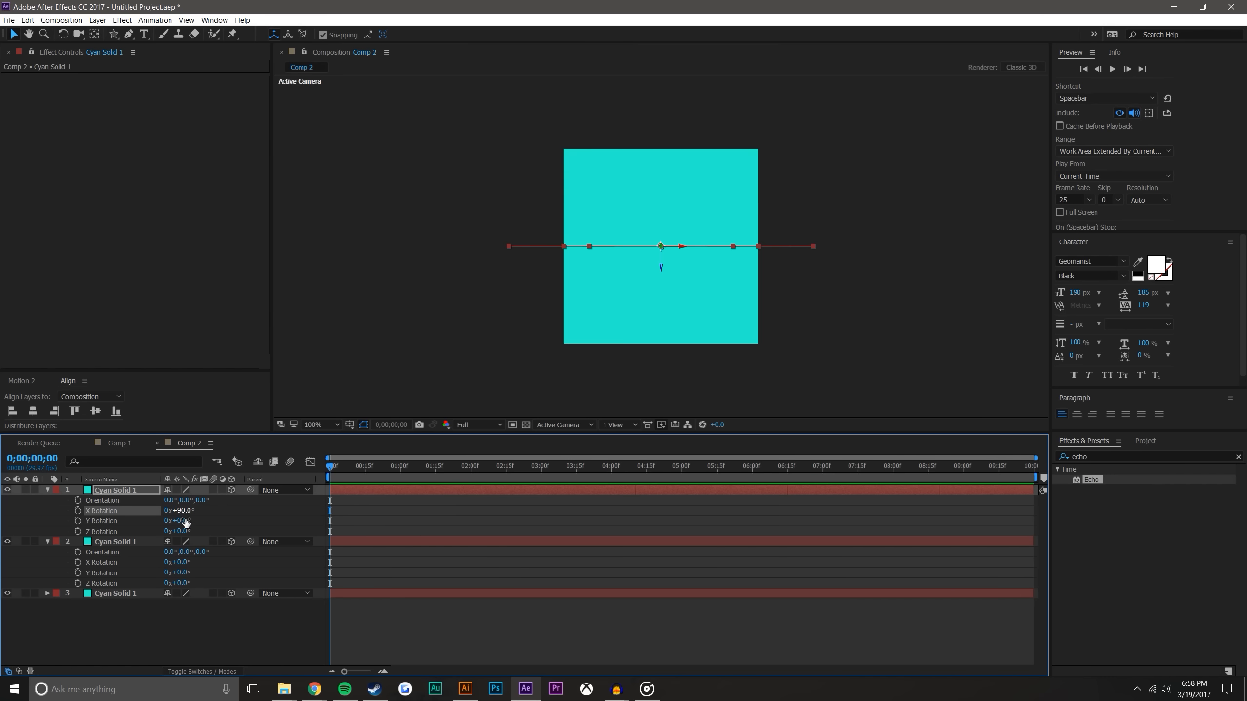
Set the second cyan solid's Y Rotation to 90°
left_click_drag(183, 572, 186, 572)
left_click(187, 572)
type("90")
key("Return")
Move the Y-rotated solid to the front square's left edge and the X-rotated solid to its top edge
mouse_move(665, 377)
left_mouse_down()
mouse_move(572, 343)
mouse_move(604, 340)
left_mouse_up()
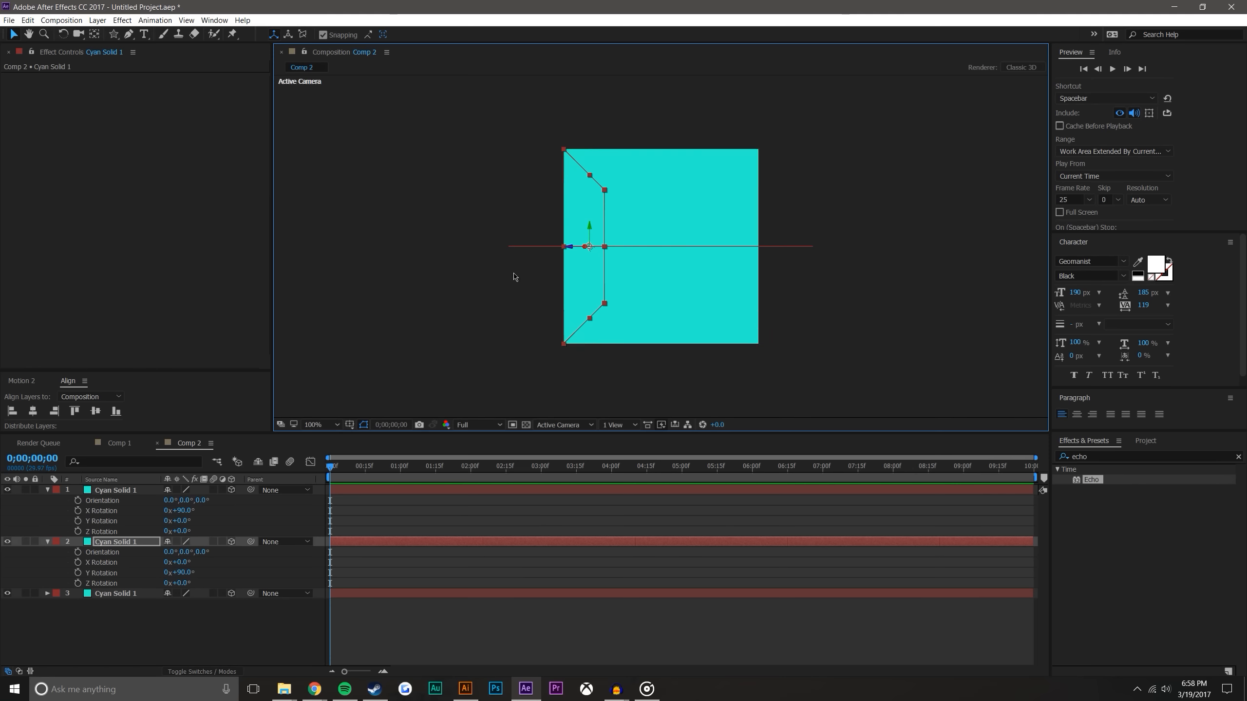
left_click(774, 252)
left_click(785, 247)
left_click_drag(785, 248, 746, 152)
left_click(852, 184)
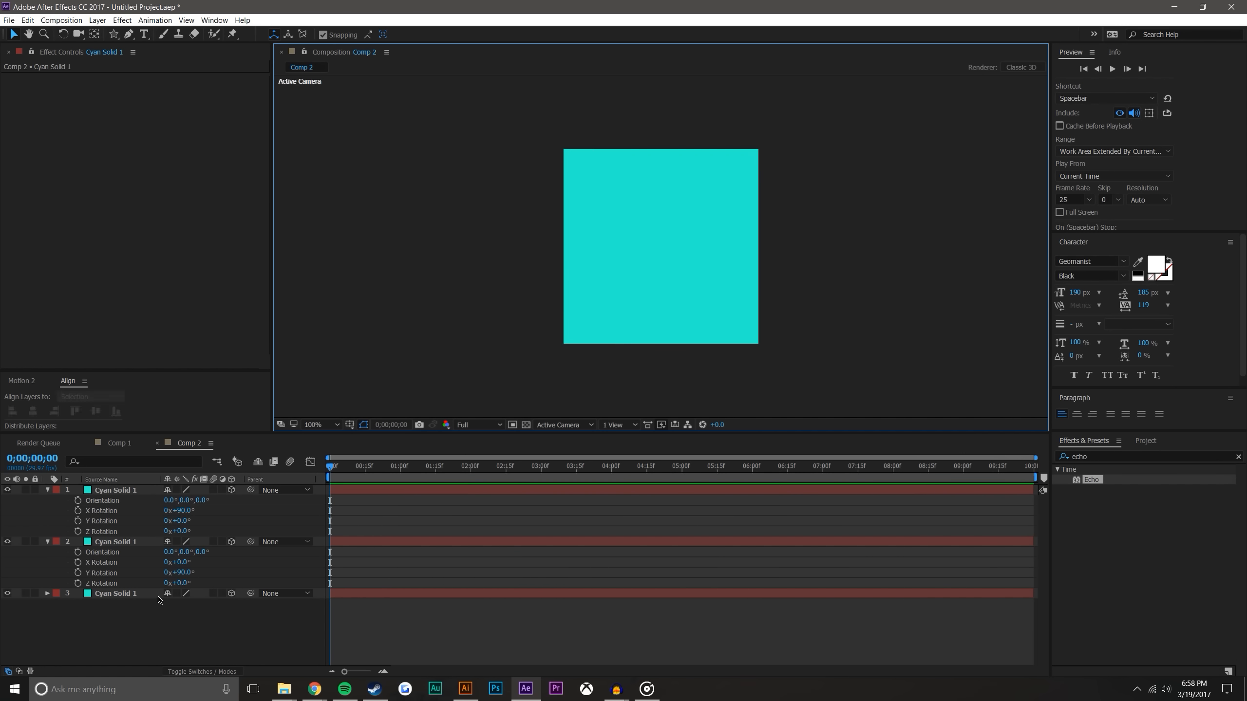
Parent the two rotated solids to the third, front-facing cyan solid
left_click(113, 490)
left_click(116, 541, "shift")
left_click_drag(251, 490, 113, 593)
Try rotating the front-facing parent solid to check the linked cube faces, and undo the rotation
left_click(116, 593)
key("r")
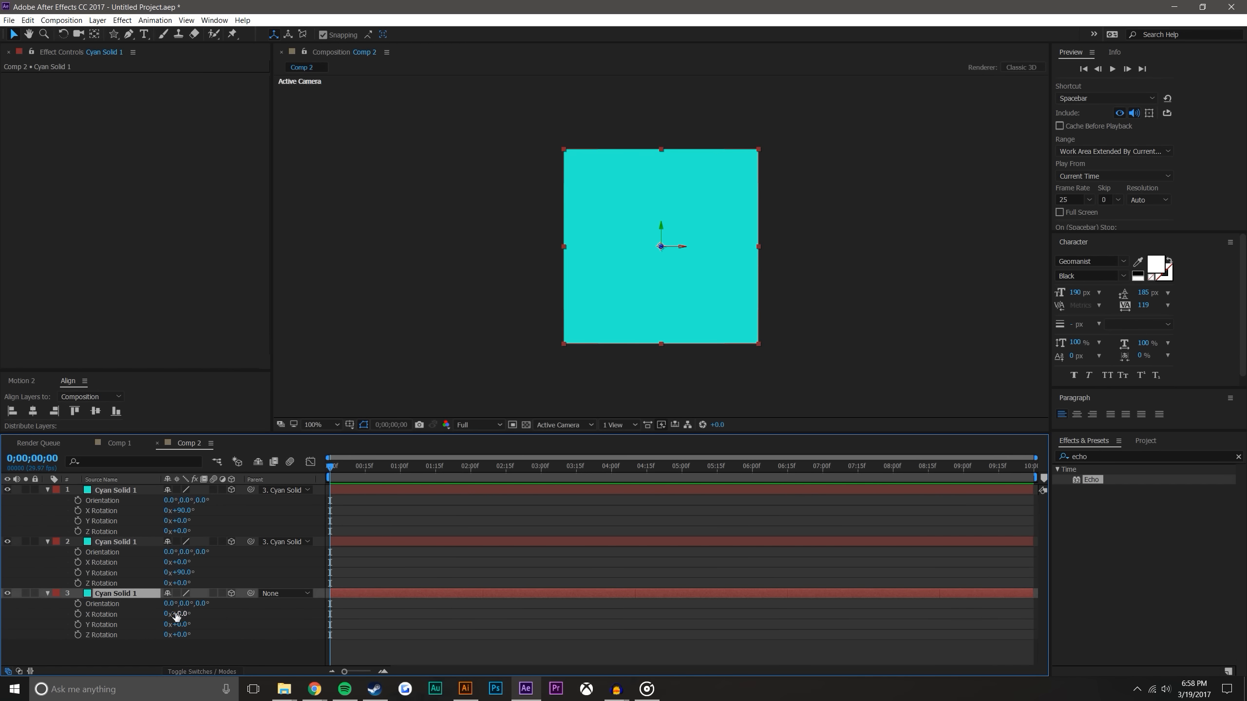
mouse_move(177, 624)
left_mouse_down()
mouse_move(230, 620)
mouse_move(178, 614)
left_mouse_up()
key("ctrl+z")
key("ctrl+z")
key("ctrl+z")
key("ctrl+z")
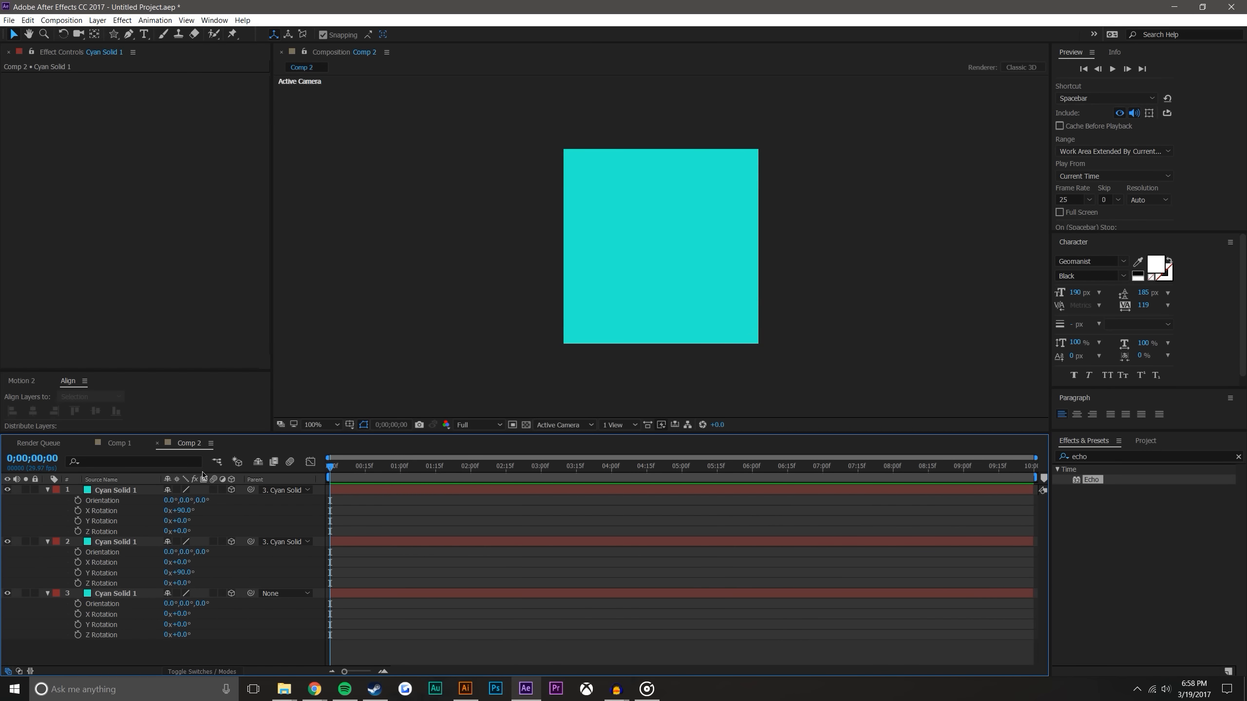
Create a new composition with a width of 1000 px and a height of 1000 px
left_click(61, 20)
left_click(45, 33)
left_click(590, 205)
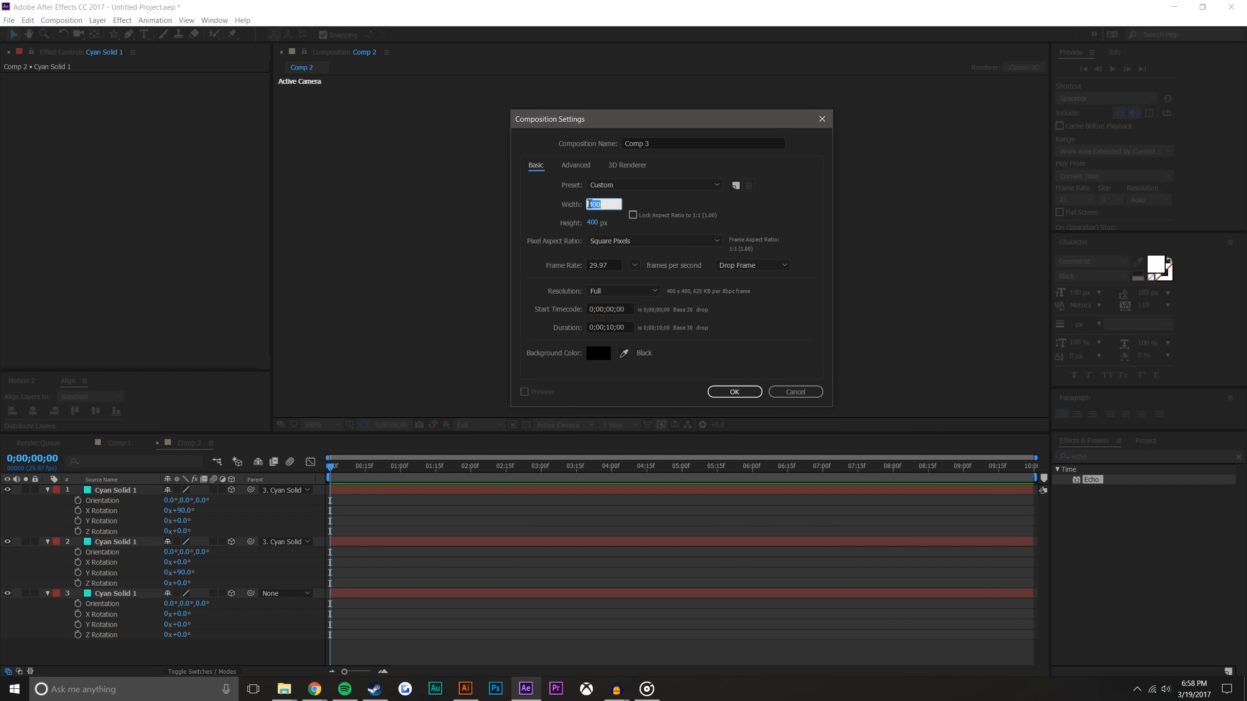
type("100")
key("Tab")
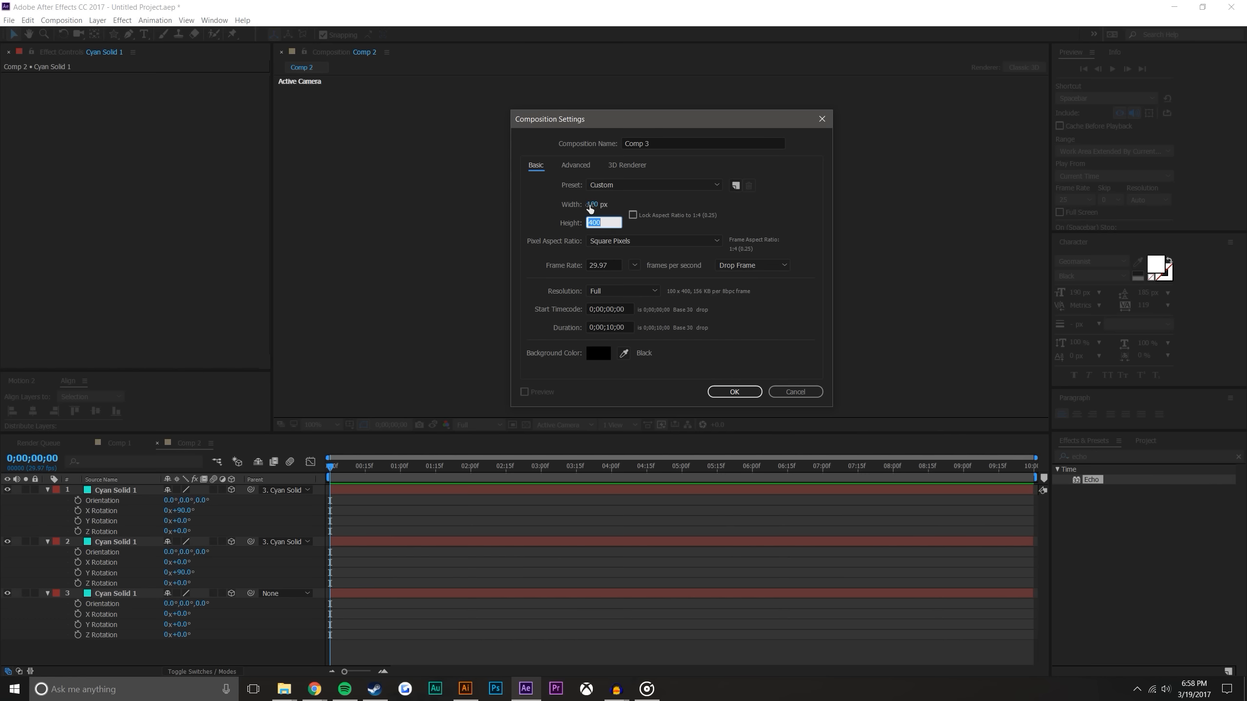
left_click(595, 205)
type("1000")
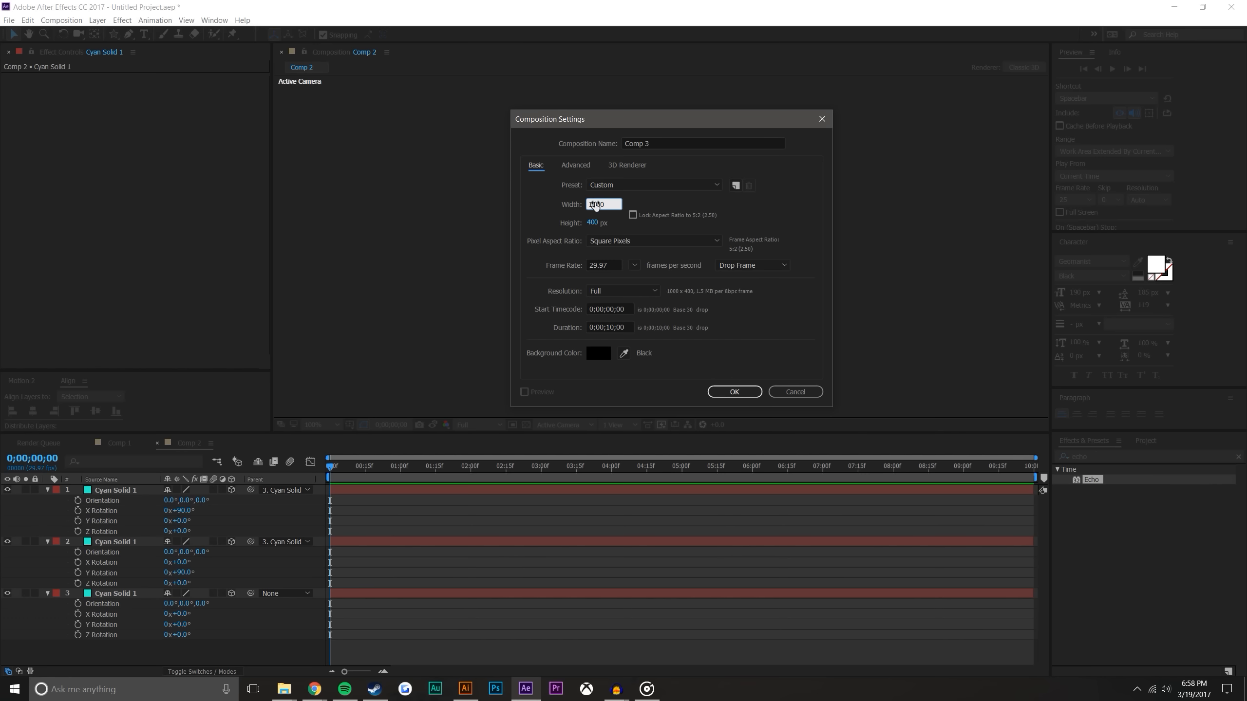
key("Tab")
type("1000")
key("Return")
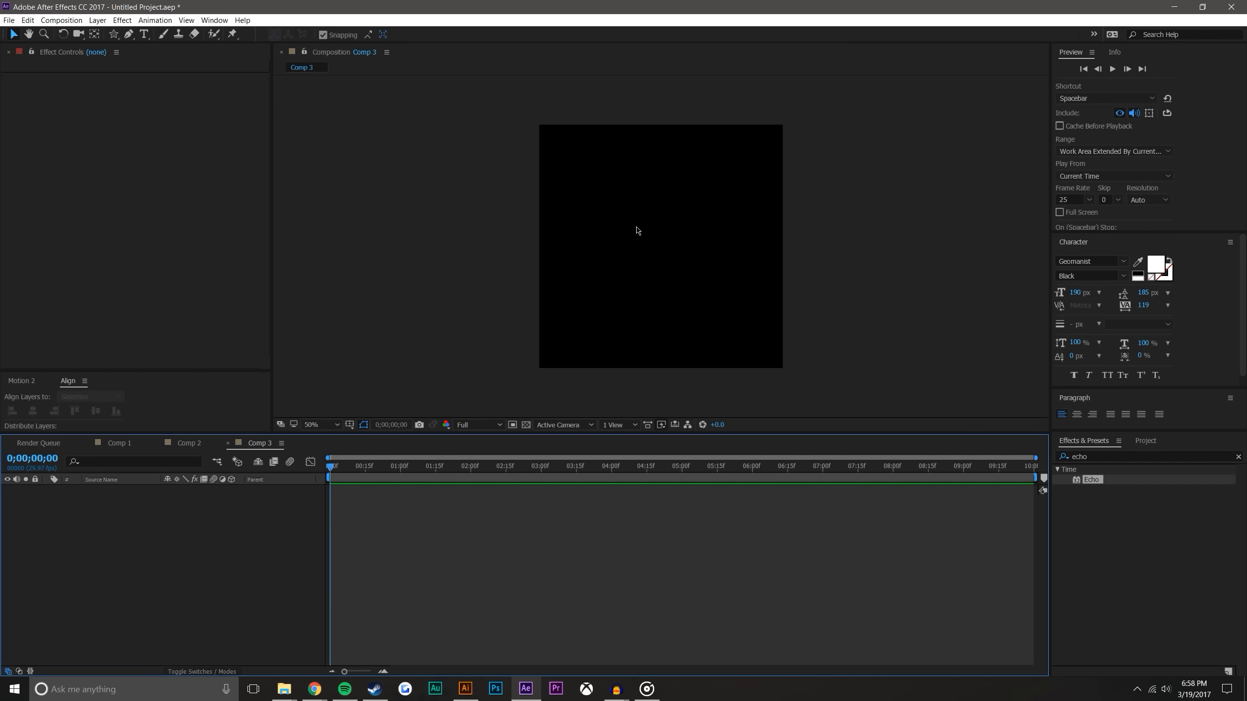
Place Comp 1 at the centre of the new composition and rename its layer Triangle
left_click(1145, 441)
left_click(1124, 616)
left_click_drag(1091, 585, 662, 245)
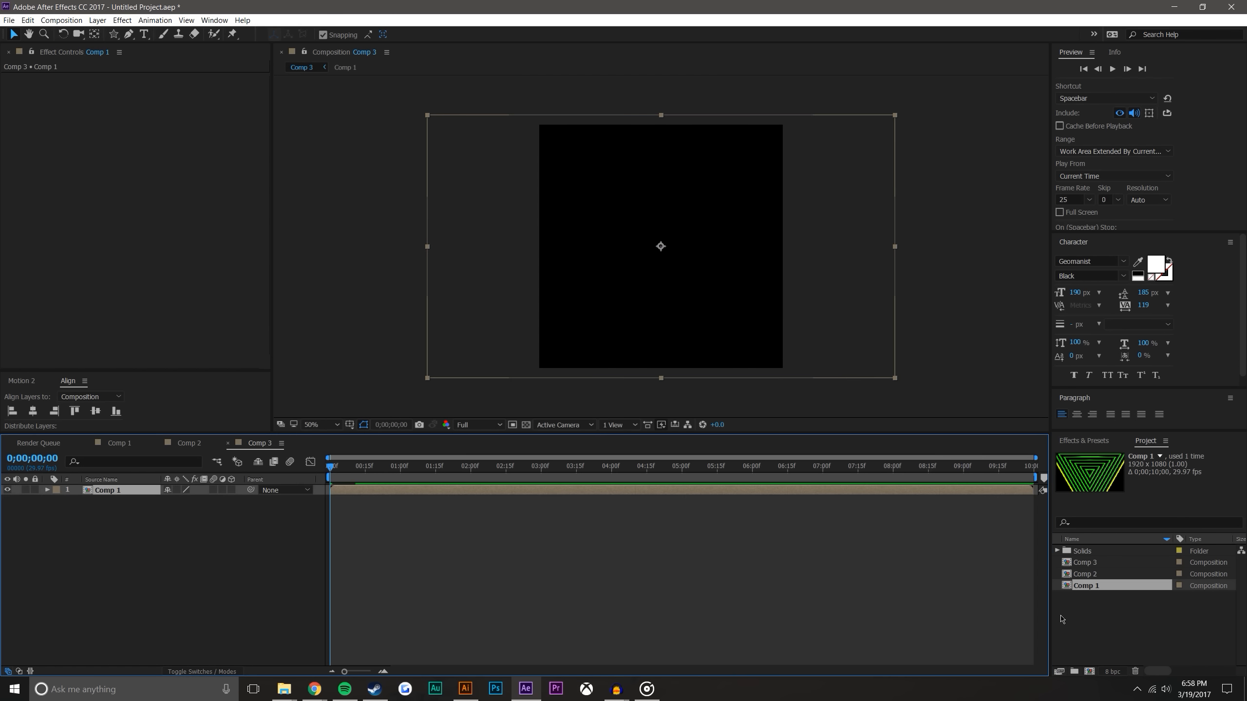
right_click(112, 491)
left_click(140, 481)
type("Triangle")
key("Return")
Place Comp 2 at the composition's centre, collapse its transformations and make it a 3D layer
left_click(1099, 611)
left_click_drag(1086, 574, 663, 248)
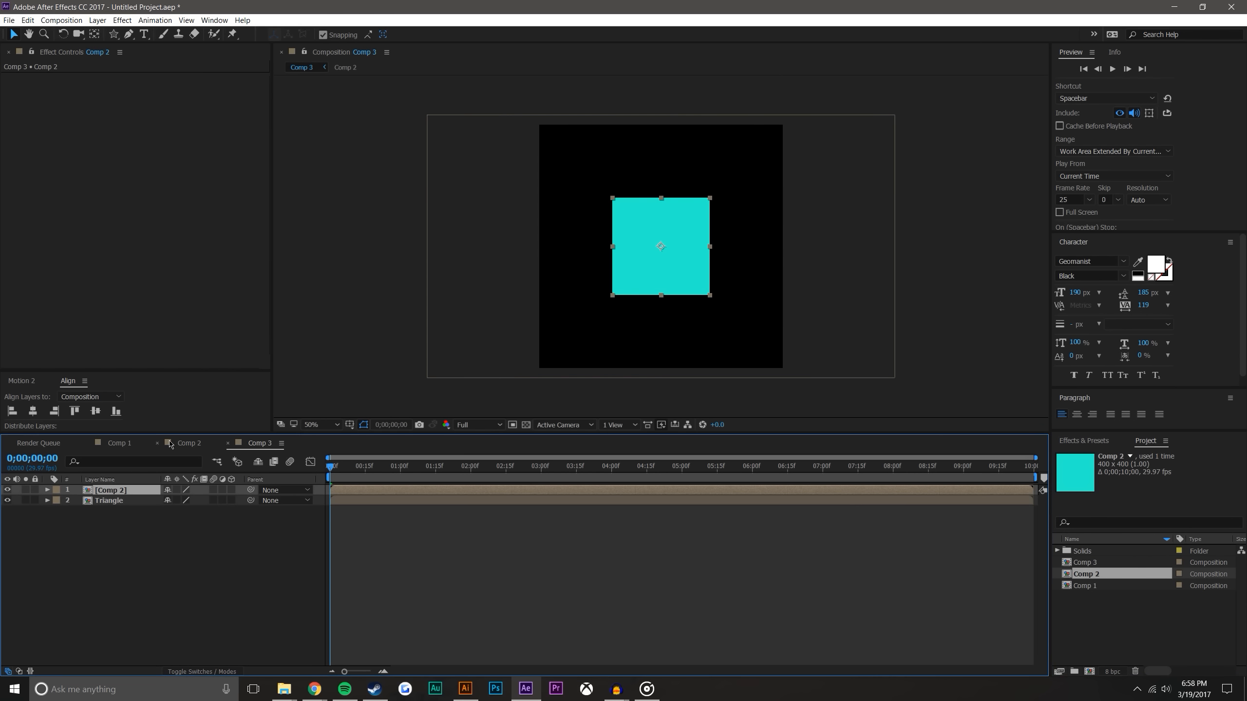
left_click(177, 490)
left_click(232, 489)
left_click(223, 549)
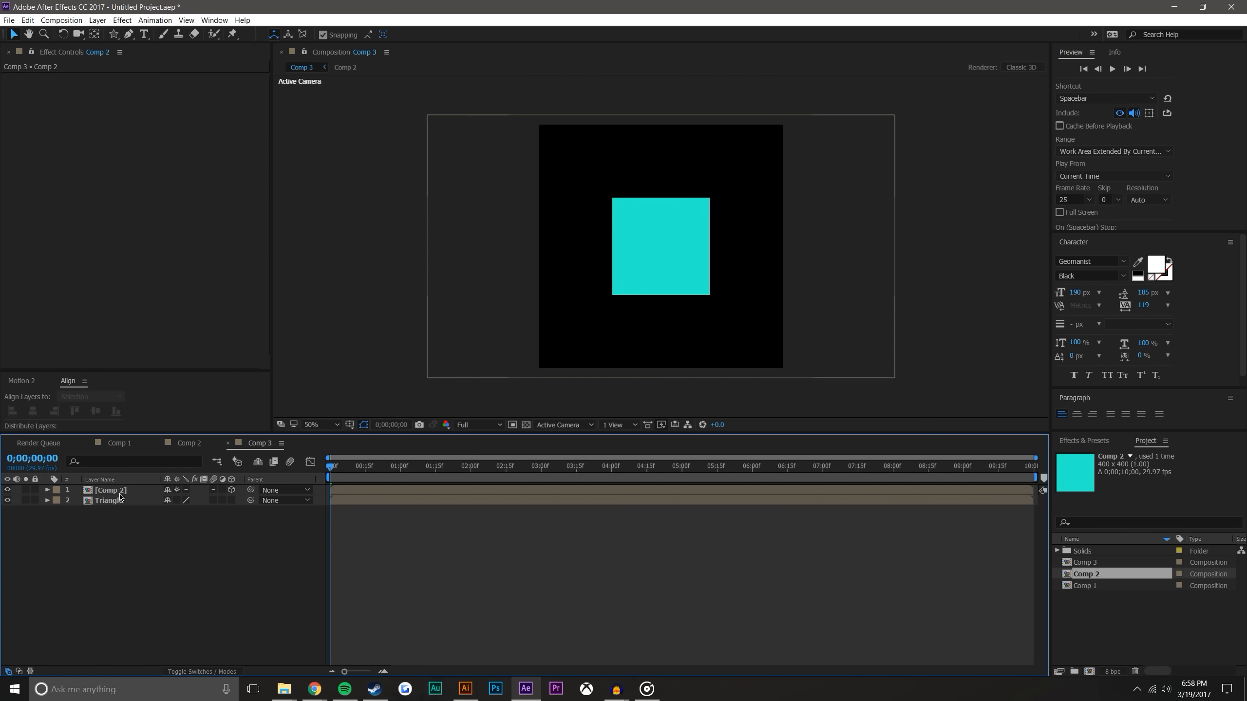
Move the Comp 2 layer's anchor point close to the cyan square's upper-left corner with the Pan Behind tool
left_click(111, 491)
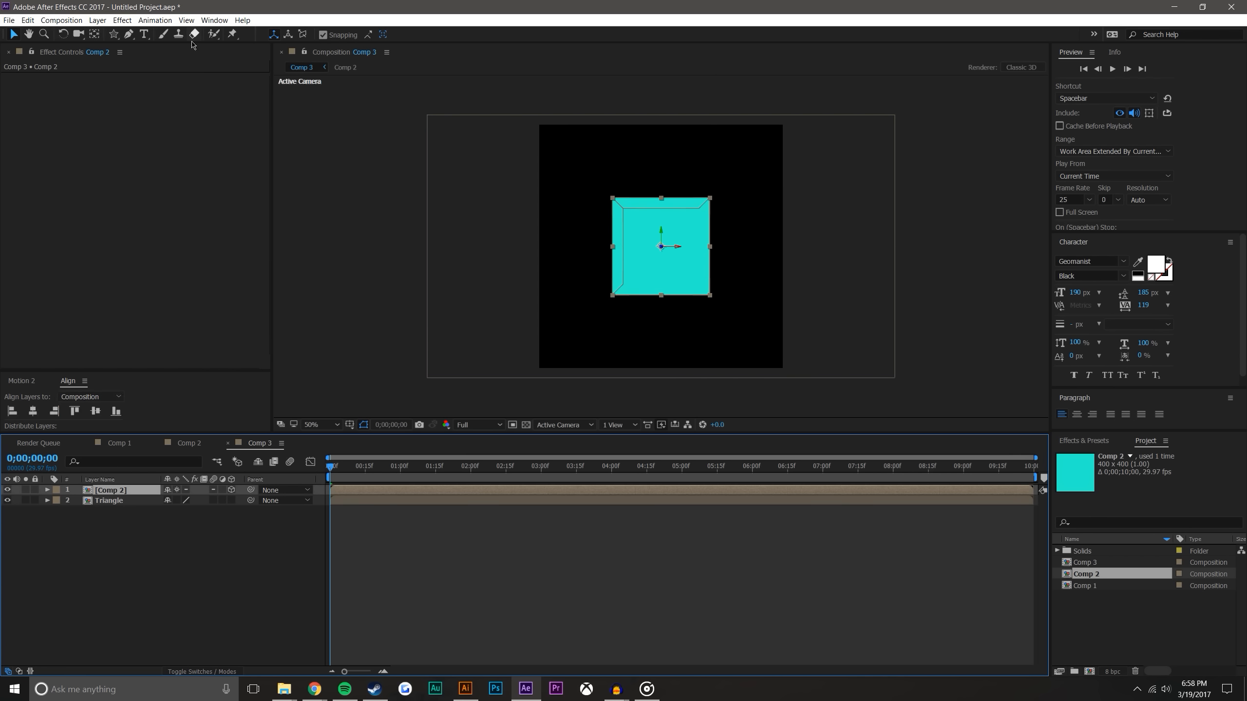
left_click(96, 36)
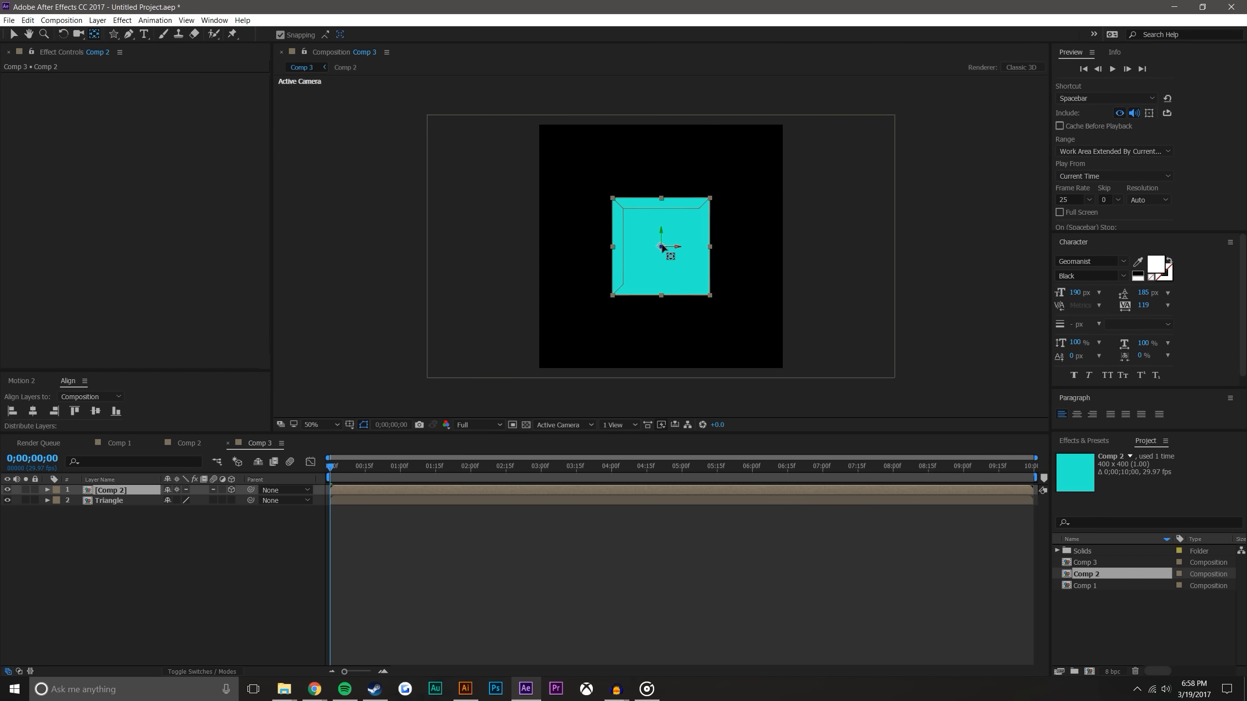
left_click_drag(662, 247, 621, 204)
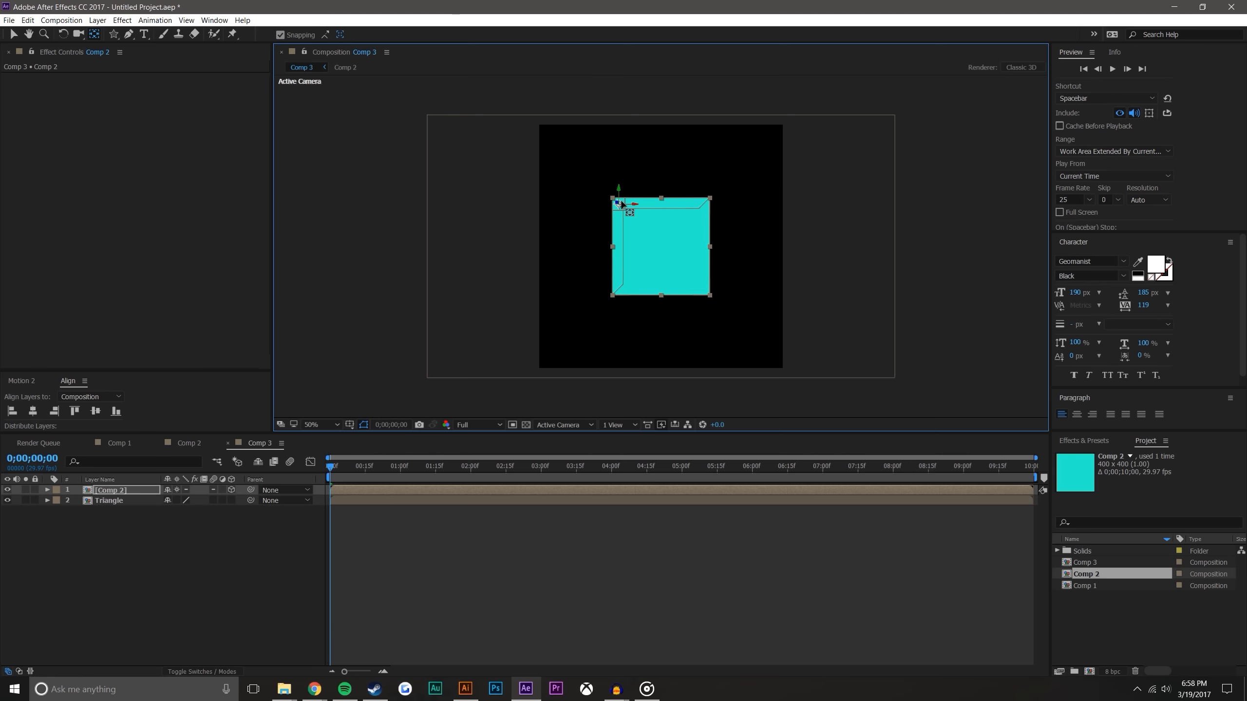
left_click(95, 650)
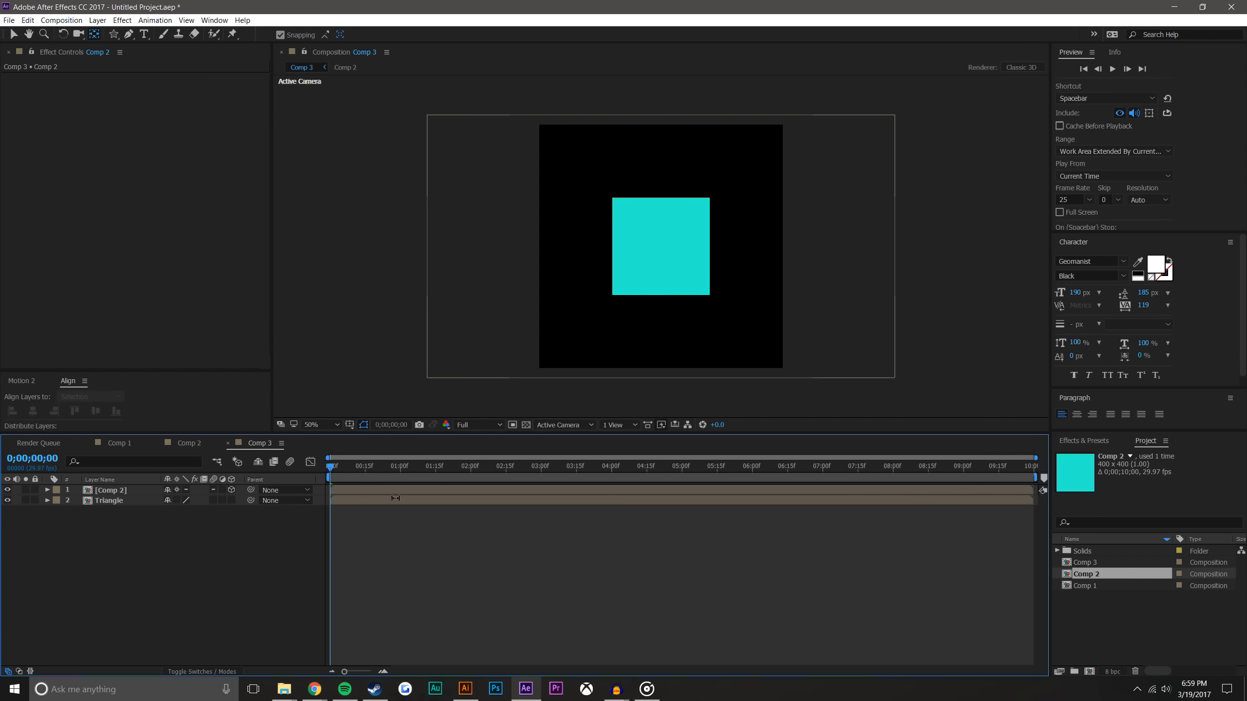
Shift the Triangle layer earlier in time so that its green triangles already show on the first frame
key("v")
left_click_drag(496, 500, 451, 502)
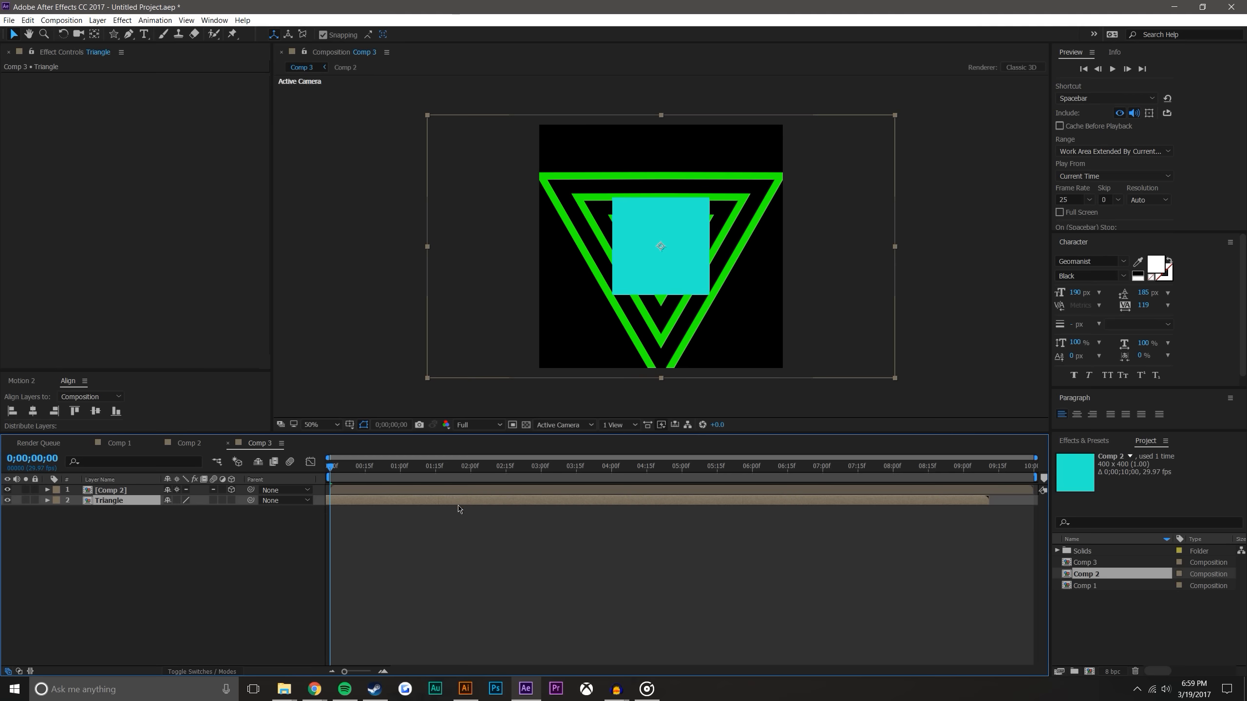
key("F2")
key("/")
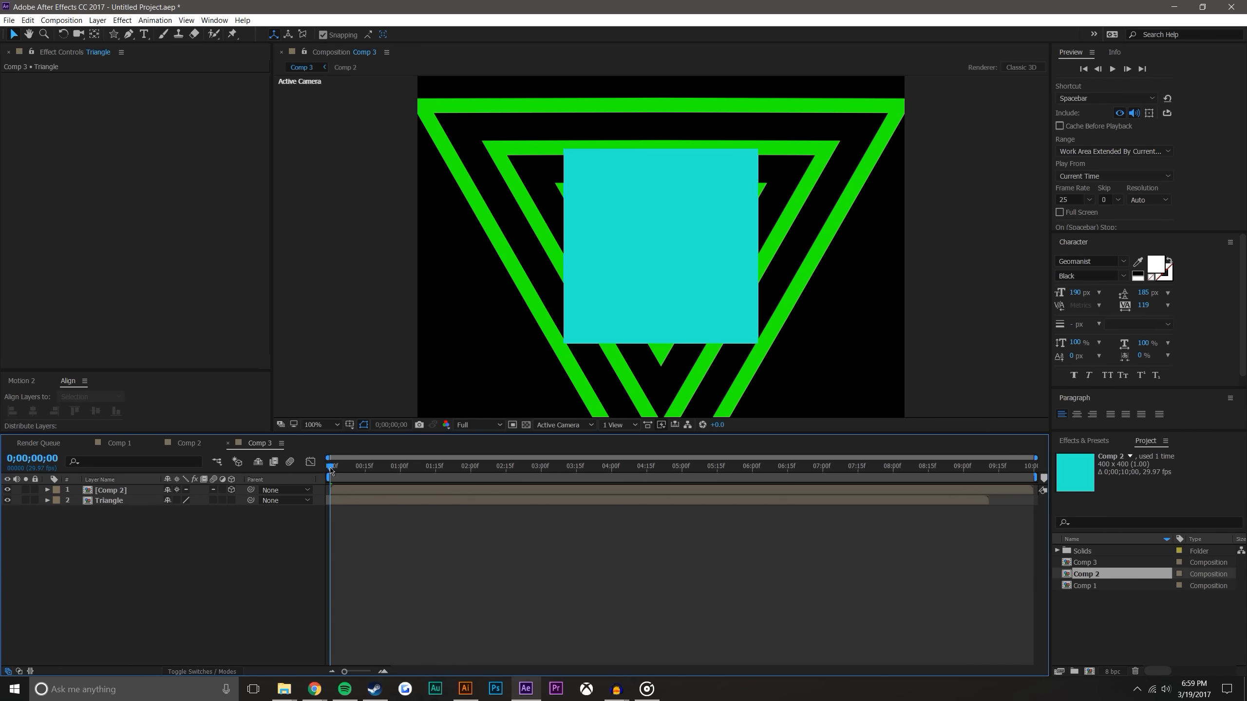
Set the Comp 2 layer's Y Rotation to -45° and its X Rotation to 30°
left_click(147, 488)
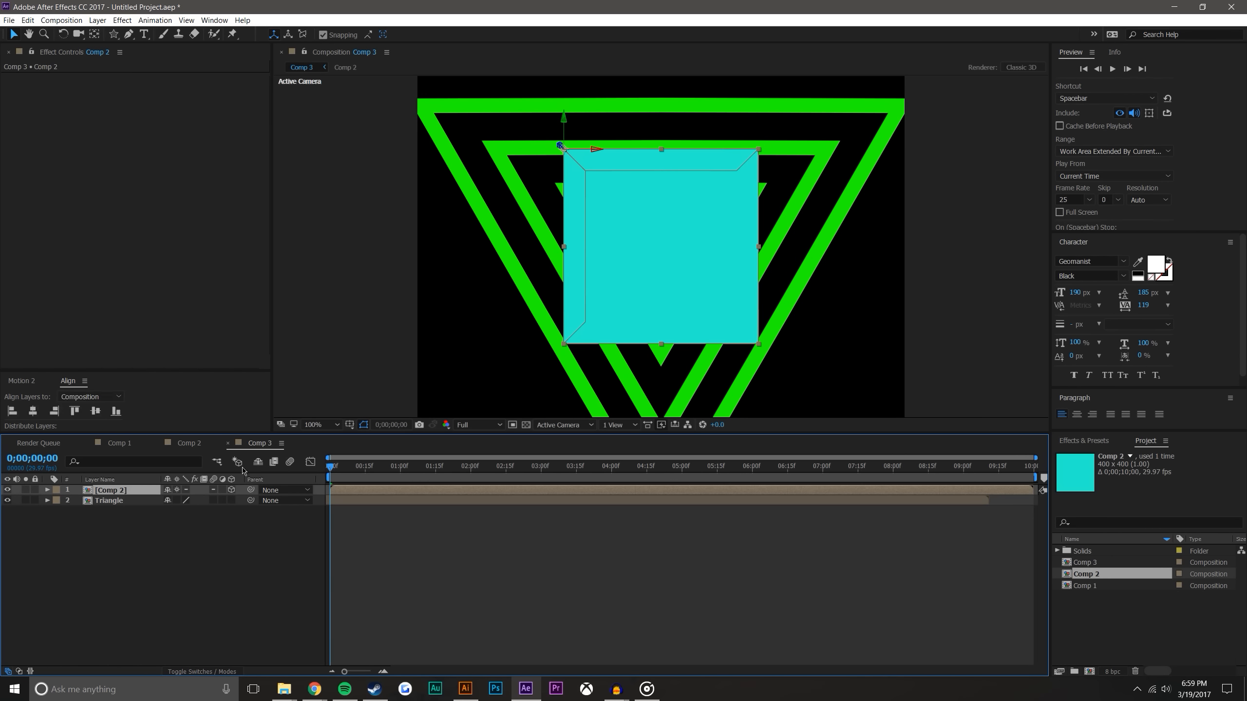
key("r")
left_click_drag(183, 520, 187, 526)
left_click(186, 521)
type("-45")
key("Return")
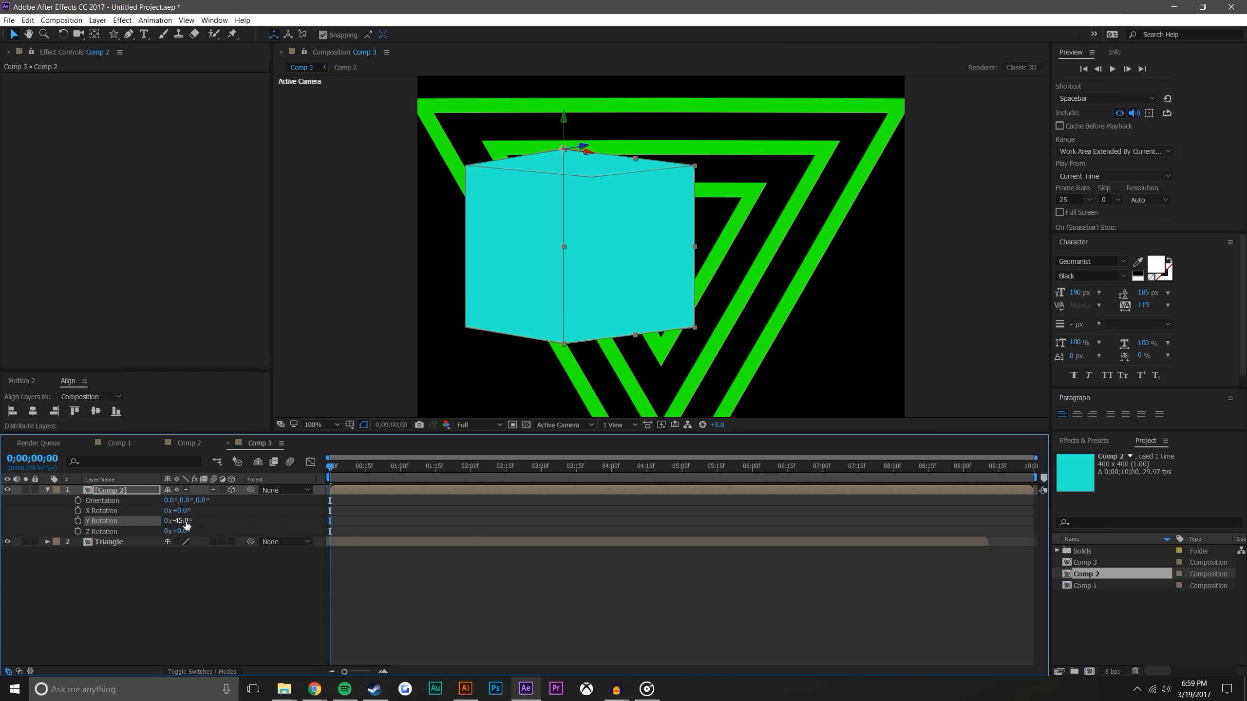
left_click_drag(178, 511, 199, 509)
left_click(182, 511)
type("630")
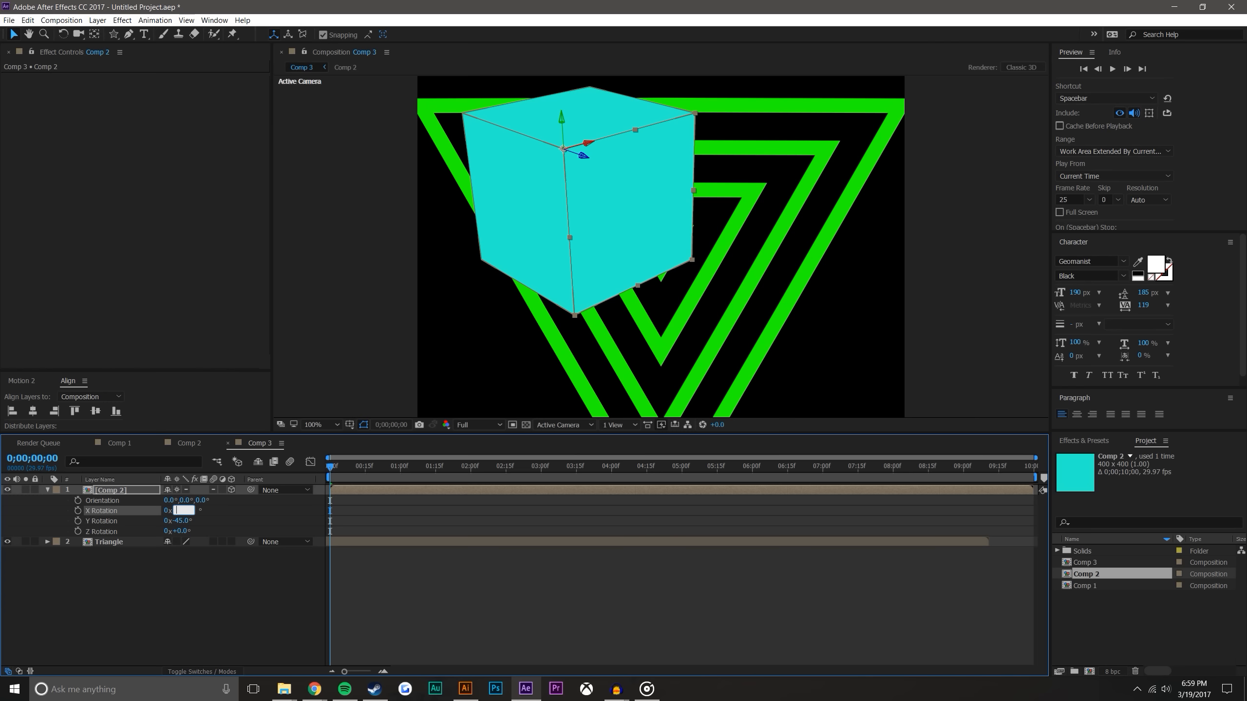
key("Return")
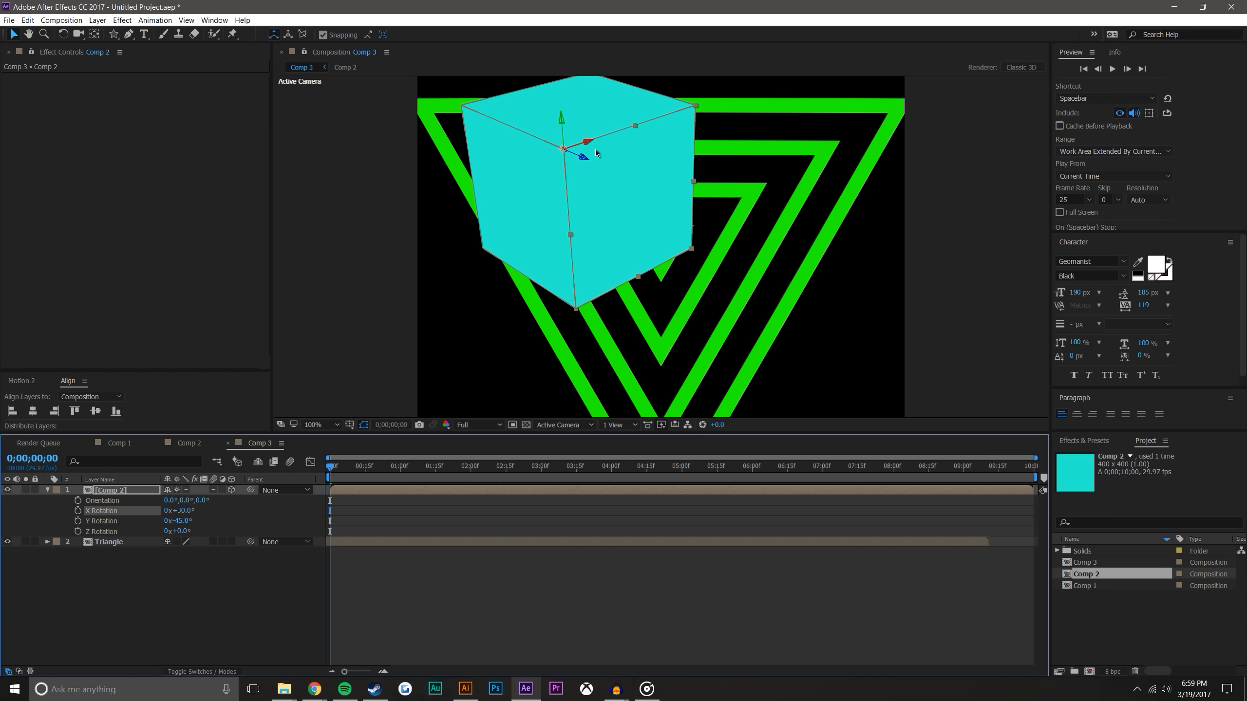
Show the proportional grid and move the cube so that its front corner sits on the composition's centre
left_click_drag(571, 156, 683, 255)
left_click(333, 425)
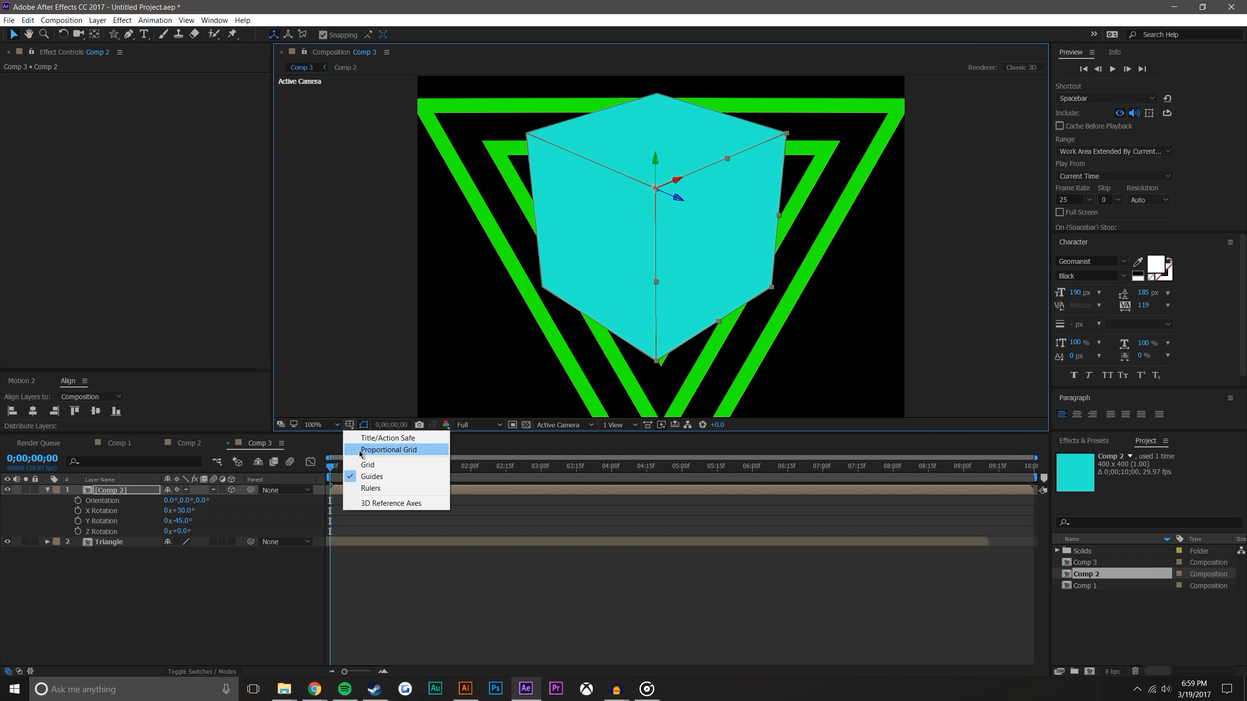
left_click(359, 451)
left_click_drag(710, 328, 734, 348)
scroll(716, 294, "down", 3)
left_click_drag(714, 288, 715, 262)
key("period")
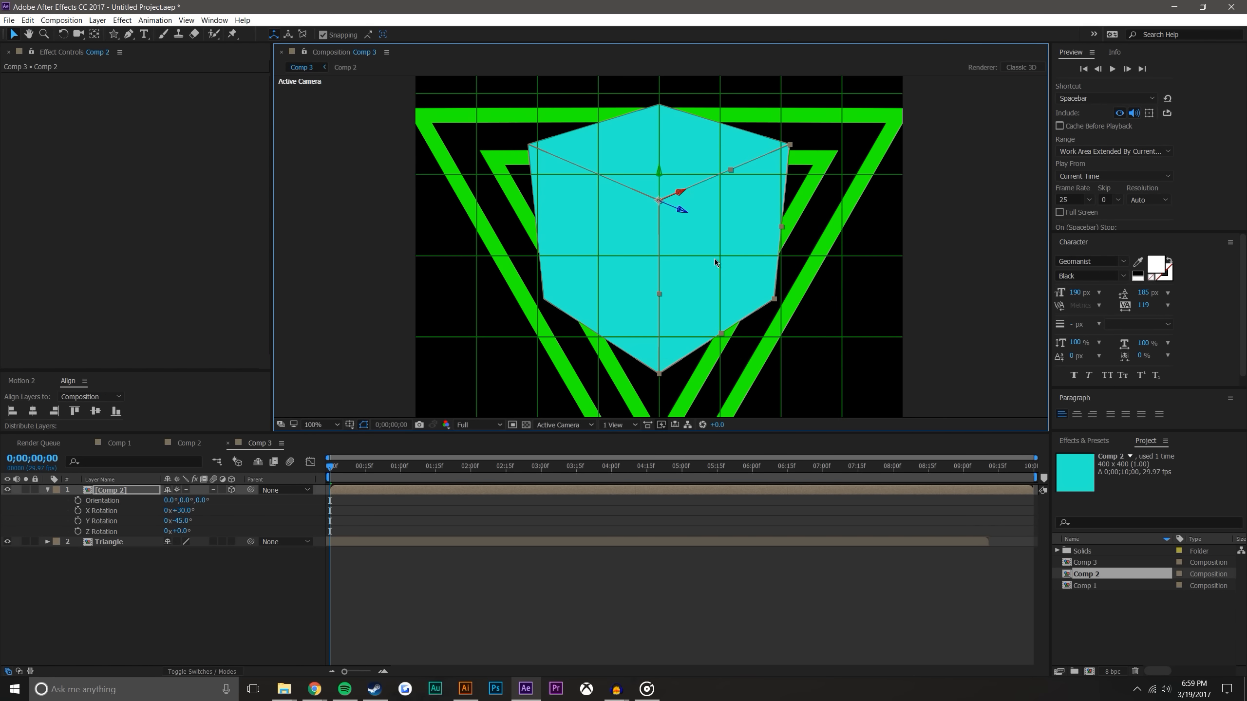
left_click_drag(657, 173, 663, 237)
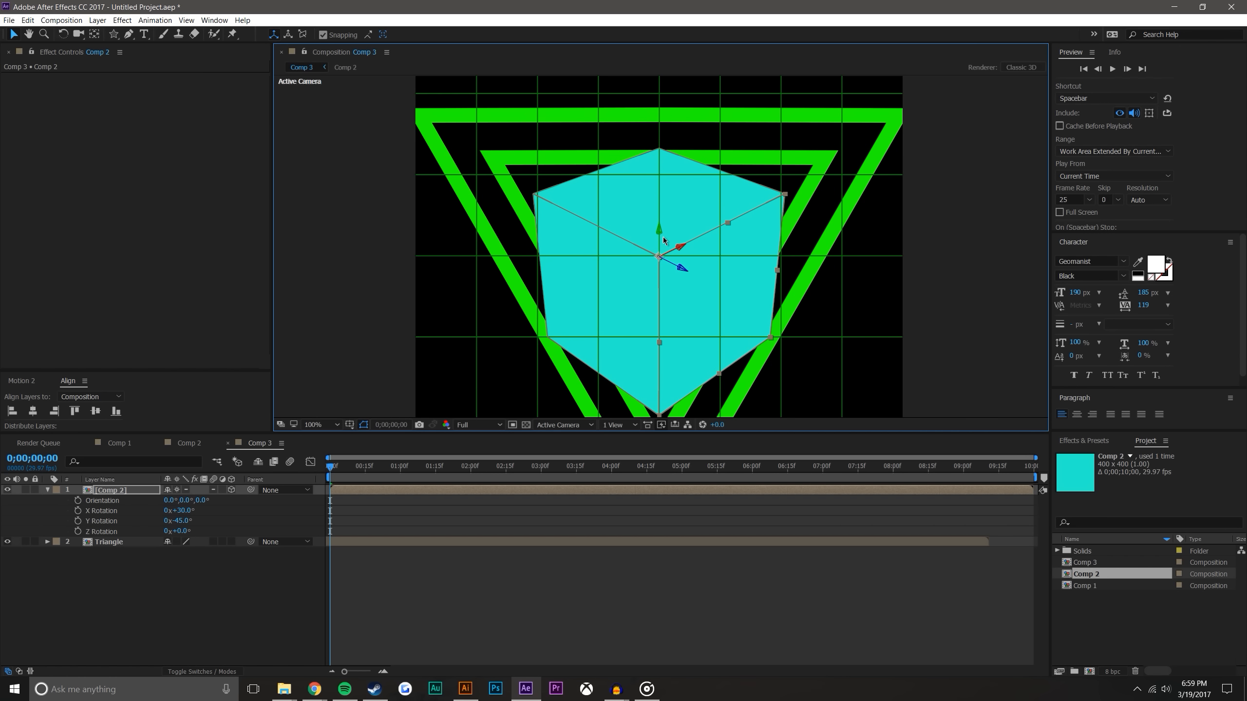
Adjust the Comp 2 layer's X Rotation to 37.1° and compare the cube with the triangles at frame 0;20
left_click(380, 513)
key("space")
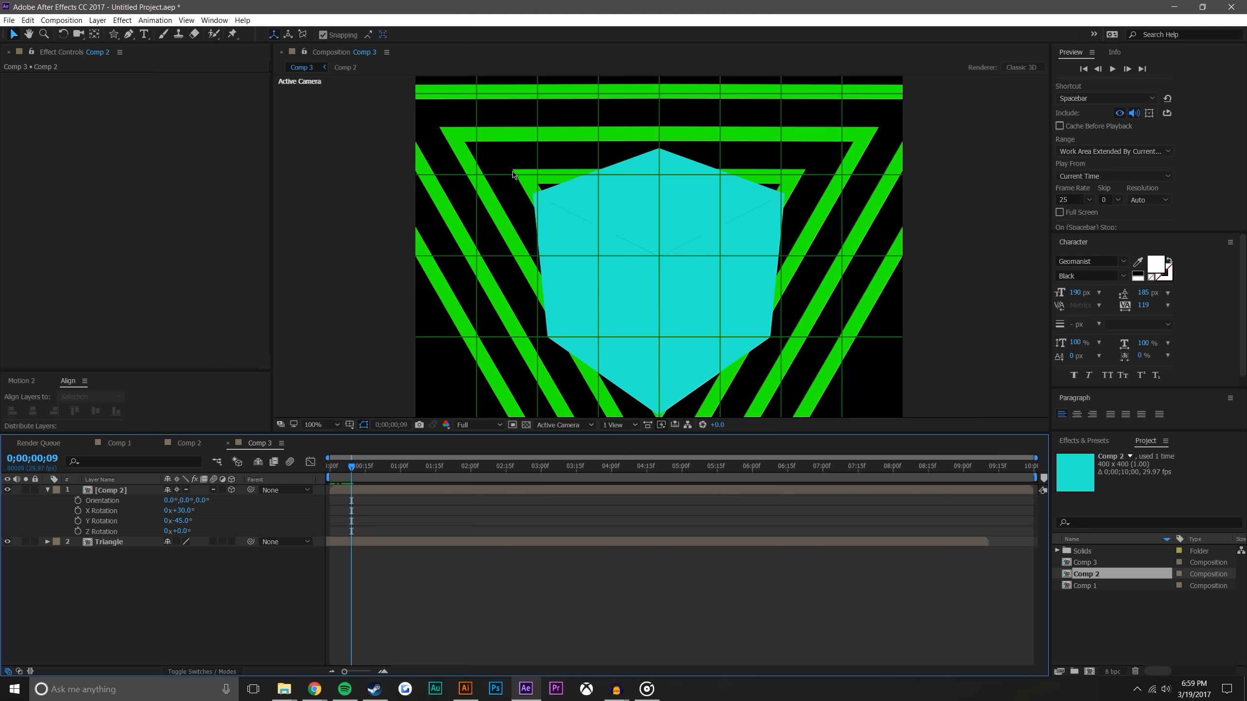
scroll(528, 189, "up", 4)
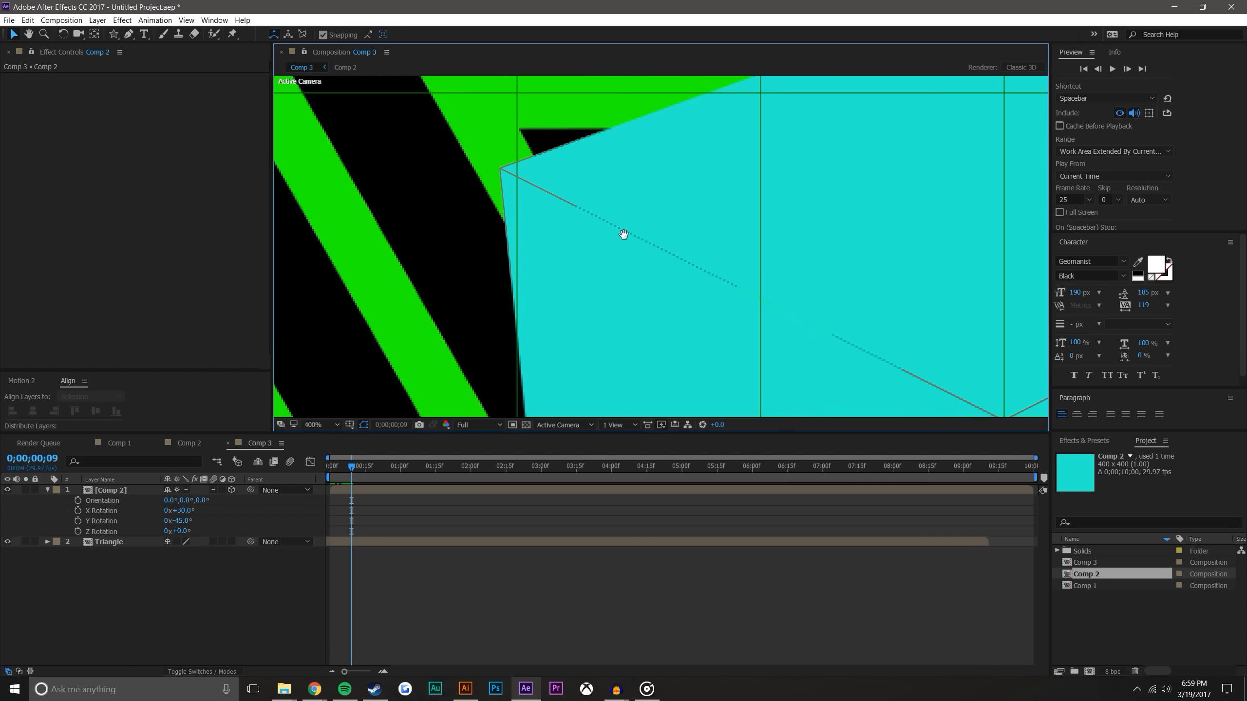
left_click_drag(181, 511, 207, 493)
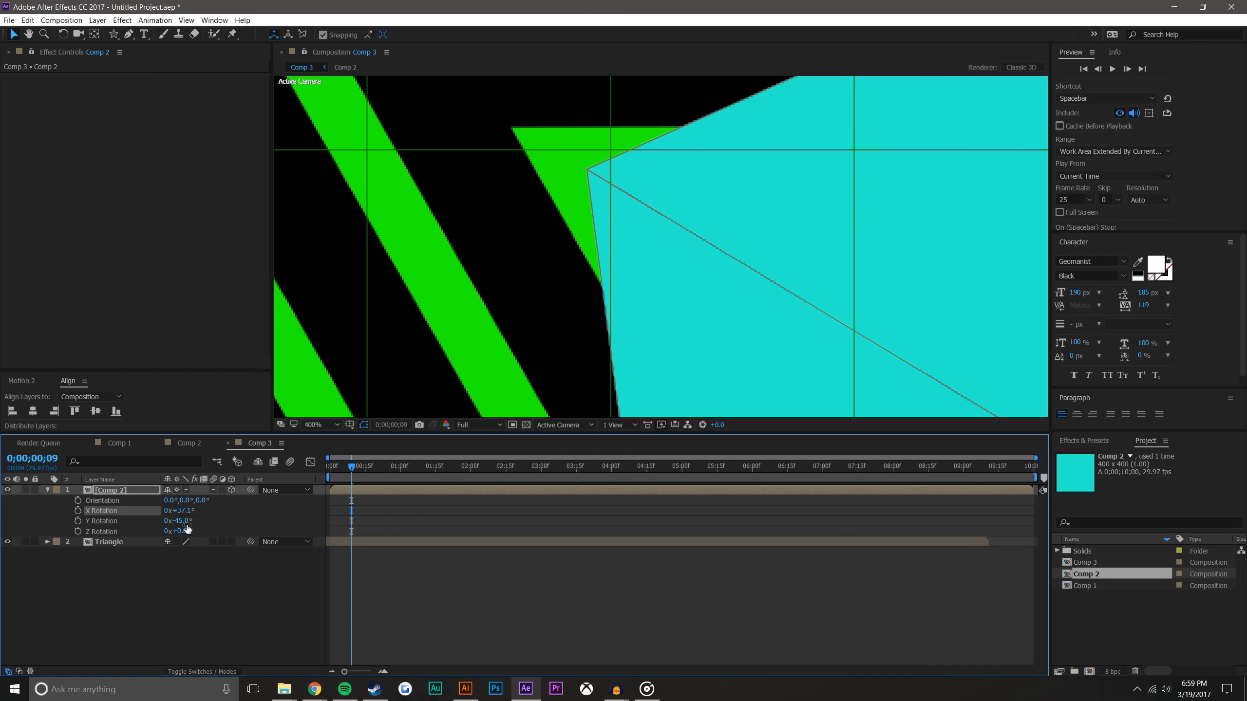
scroll(736, 289, "down", 4)
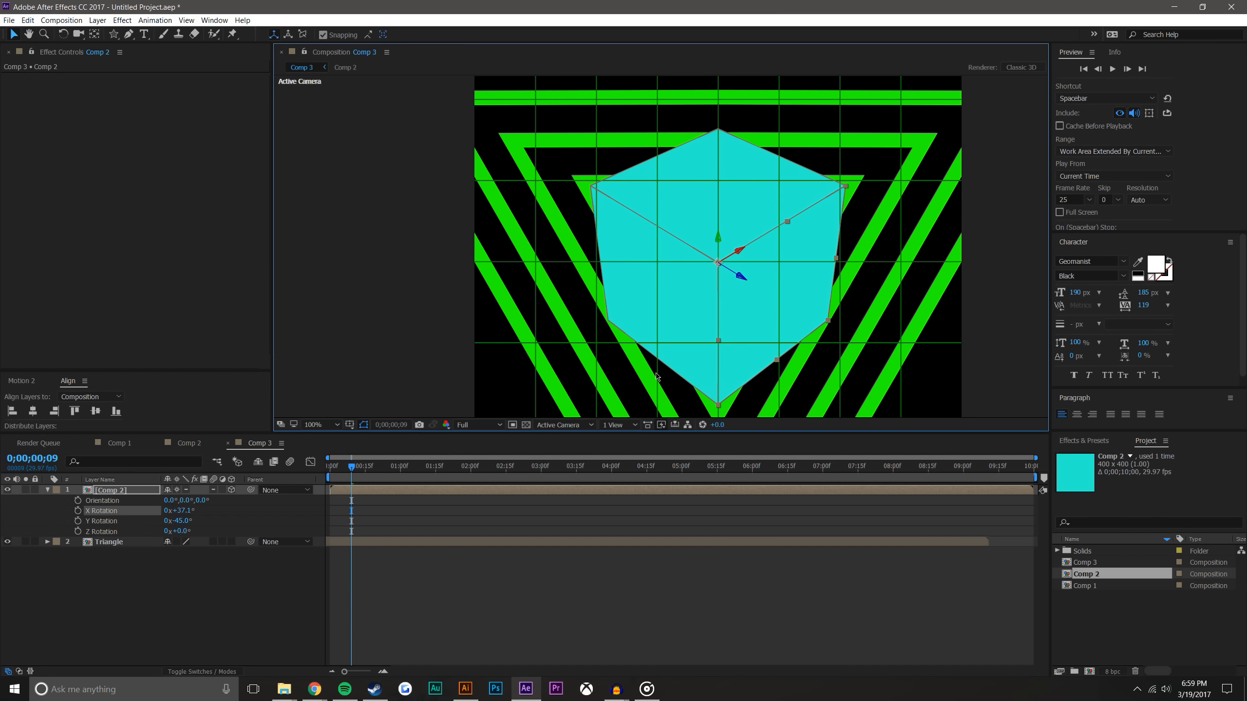
left_click(582, 578)
left_click_drag(351, 467, 376, 466)
scroll(694, 253, "down", 2)
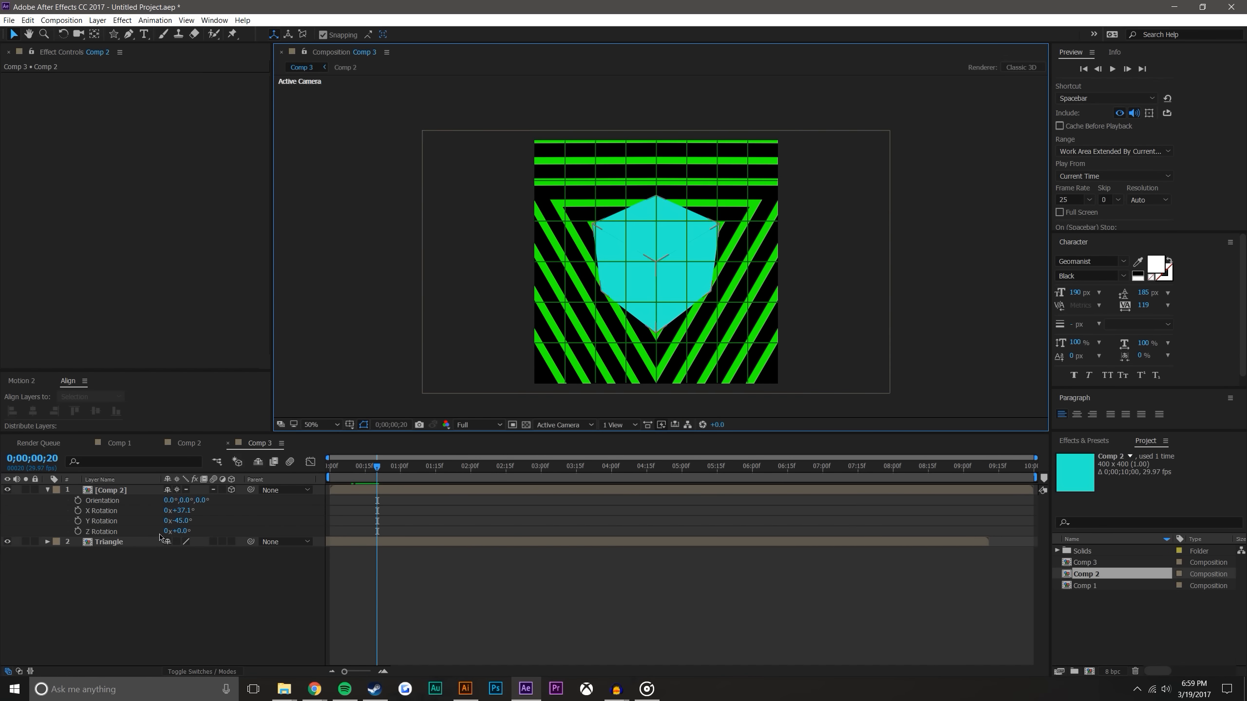
Set the Triangle layer's track matte to Alpha Matte "[Comp 2]"
left_click(205, 672)
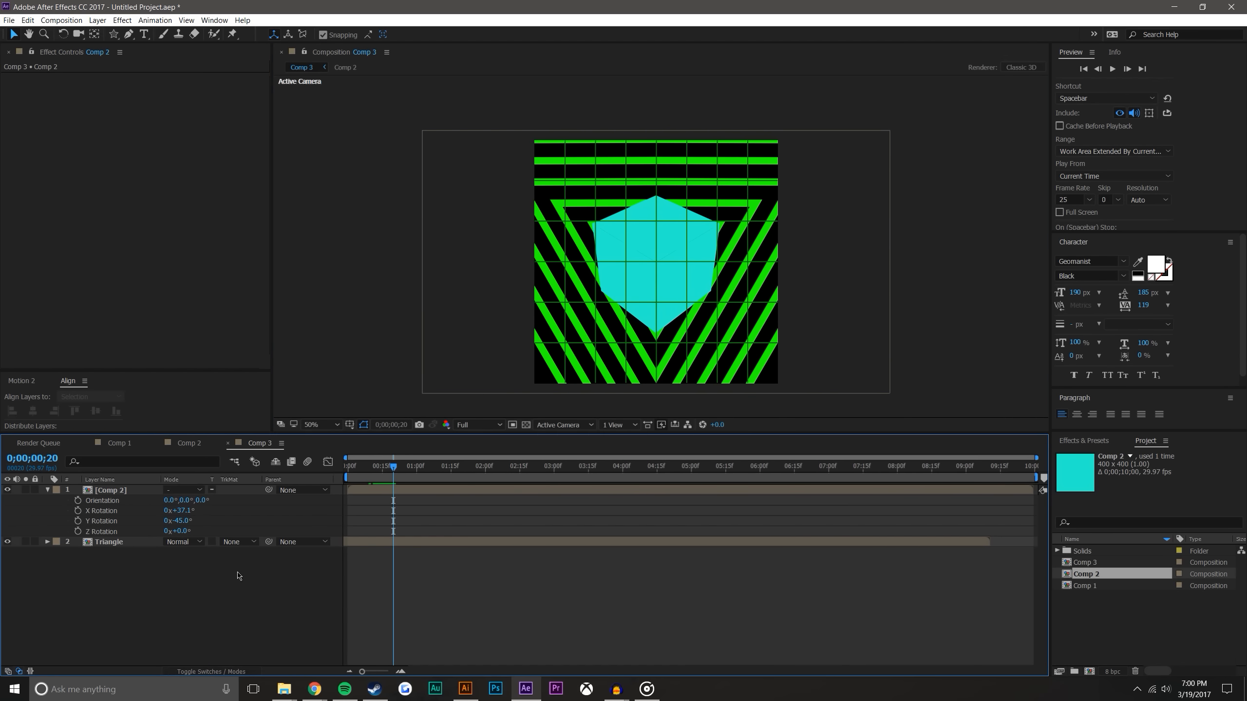
left_click(241, 542)
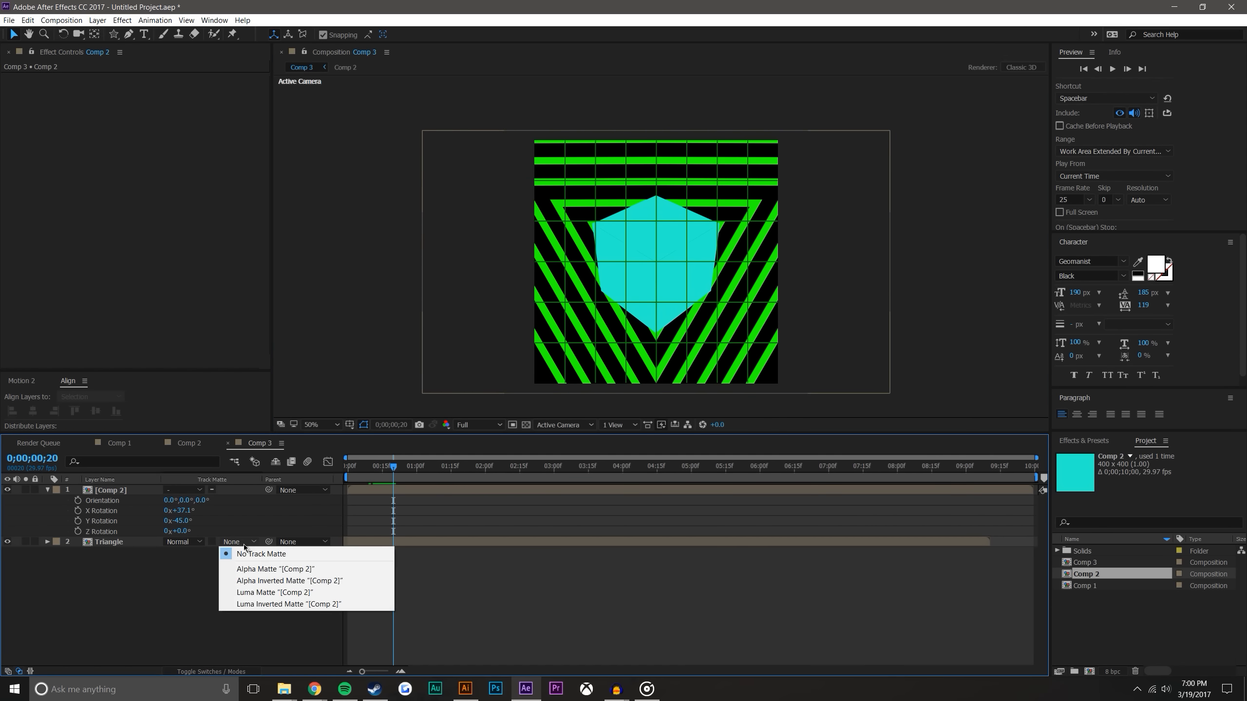
left_click(231, 570)
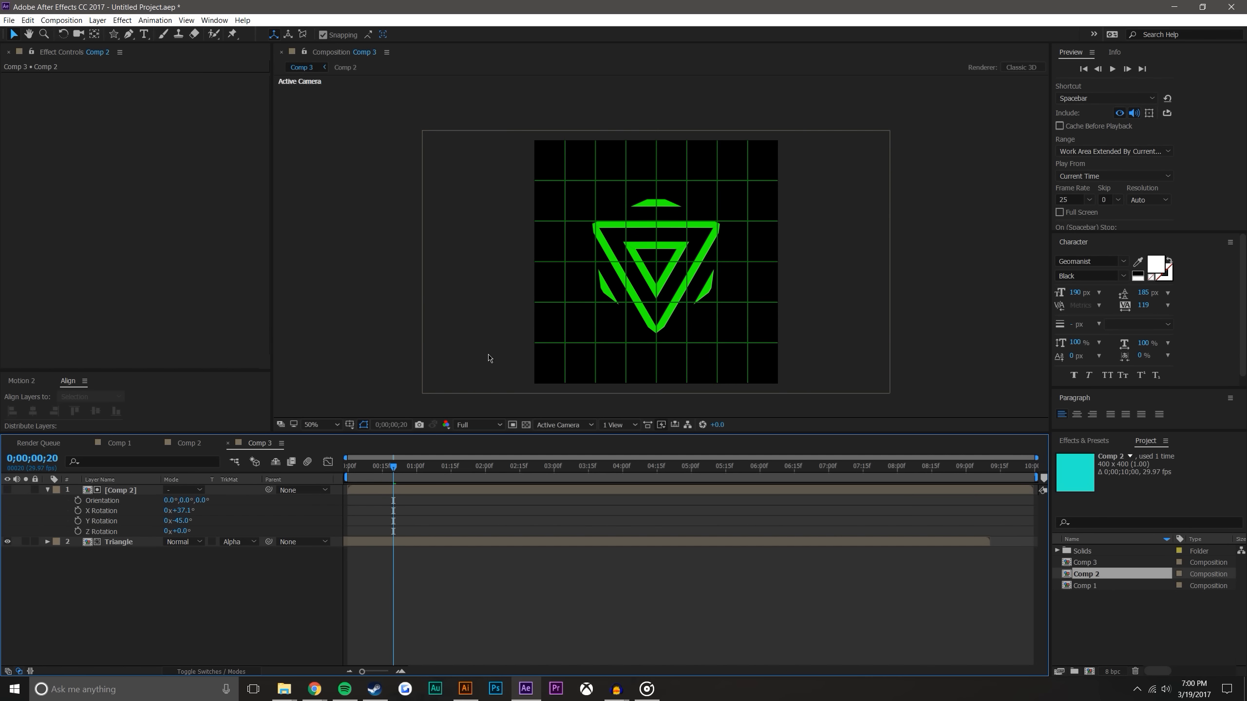
Hide the proportional grid and preview the matted triangles from the first frame
scroll(719, 258, "up", 2)
left_click(364, 425)
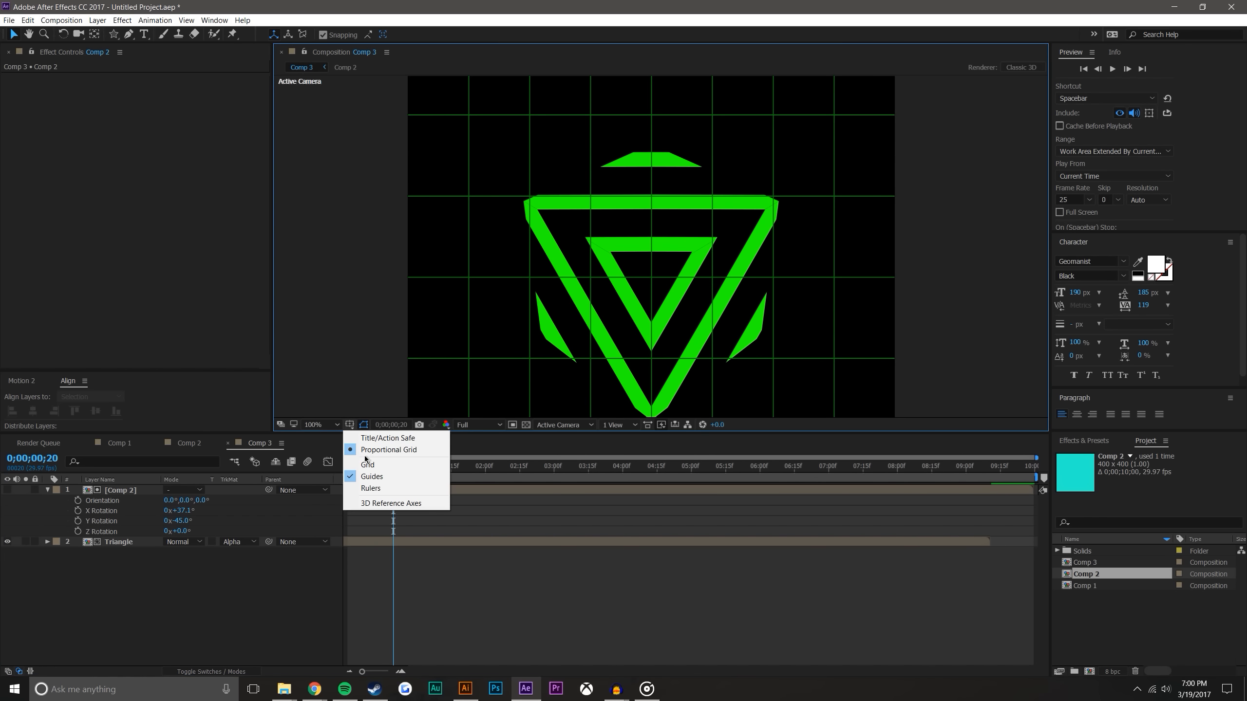
left_click(374, 474)
key("Home")
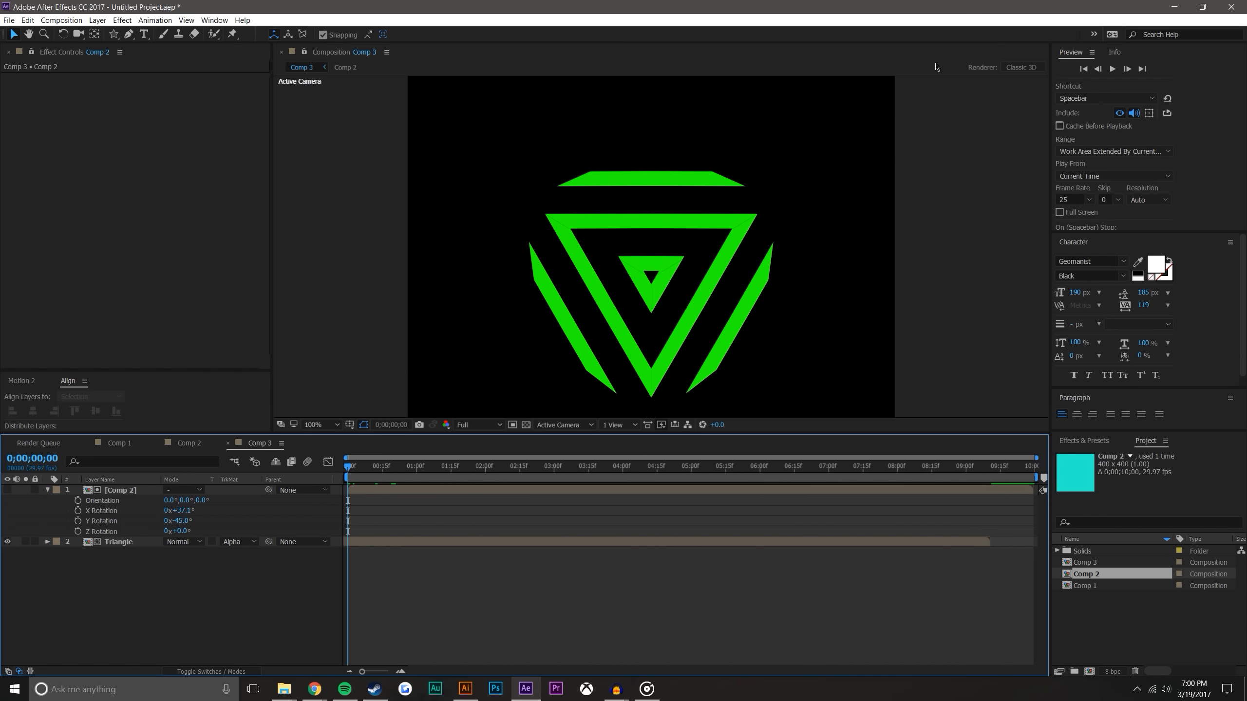
left_click(1113, 70)
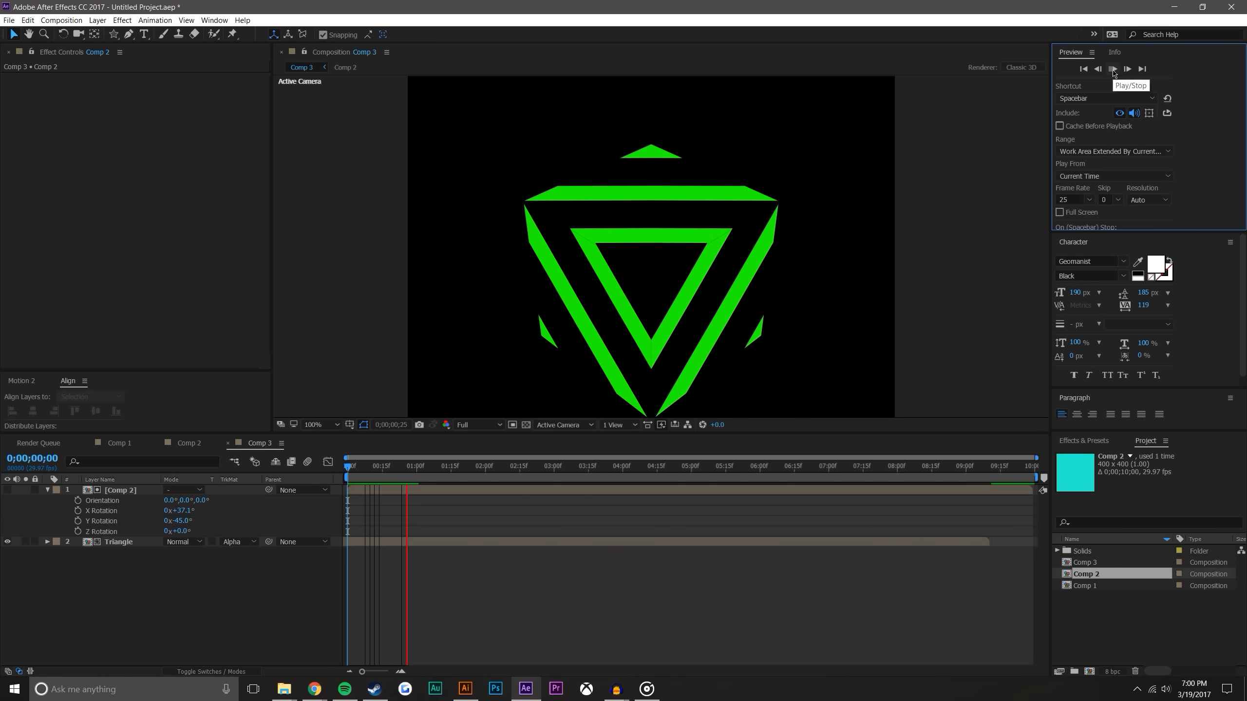
key("space")
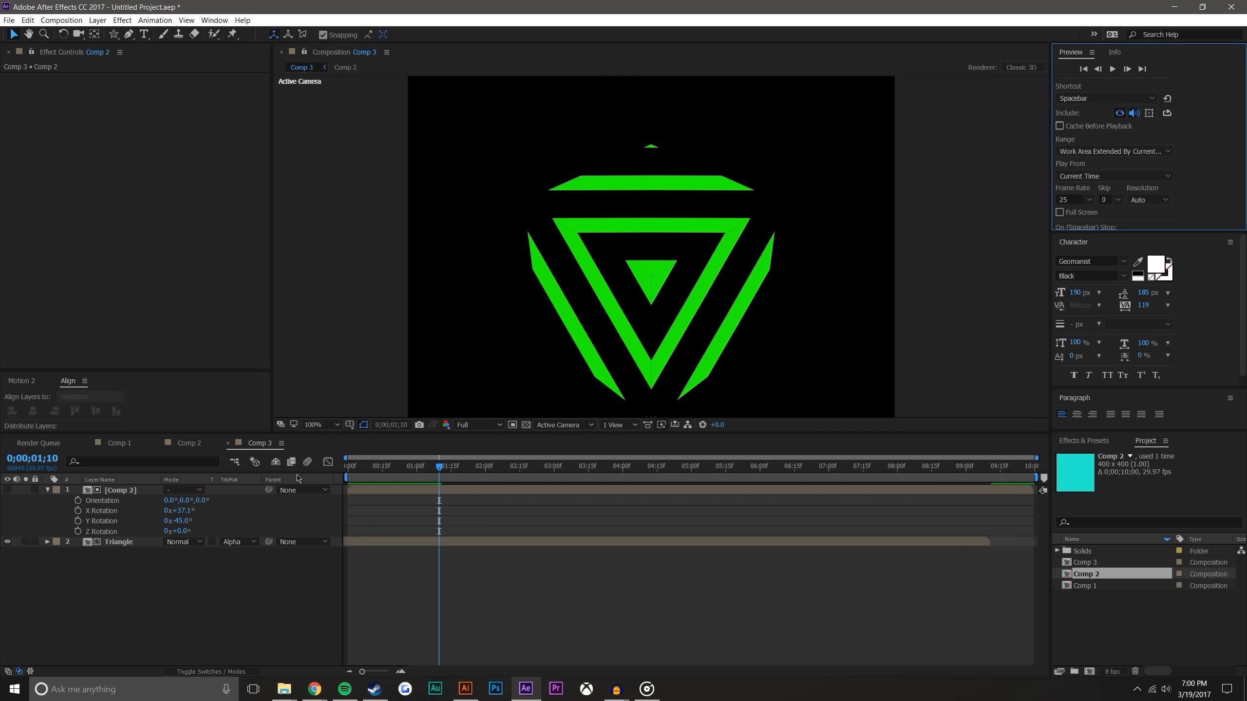
Set the stroke width of Shape Layer 1 in Comp 1 to 20 px
left_click(116, 445)
left_click(120, 490)
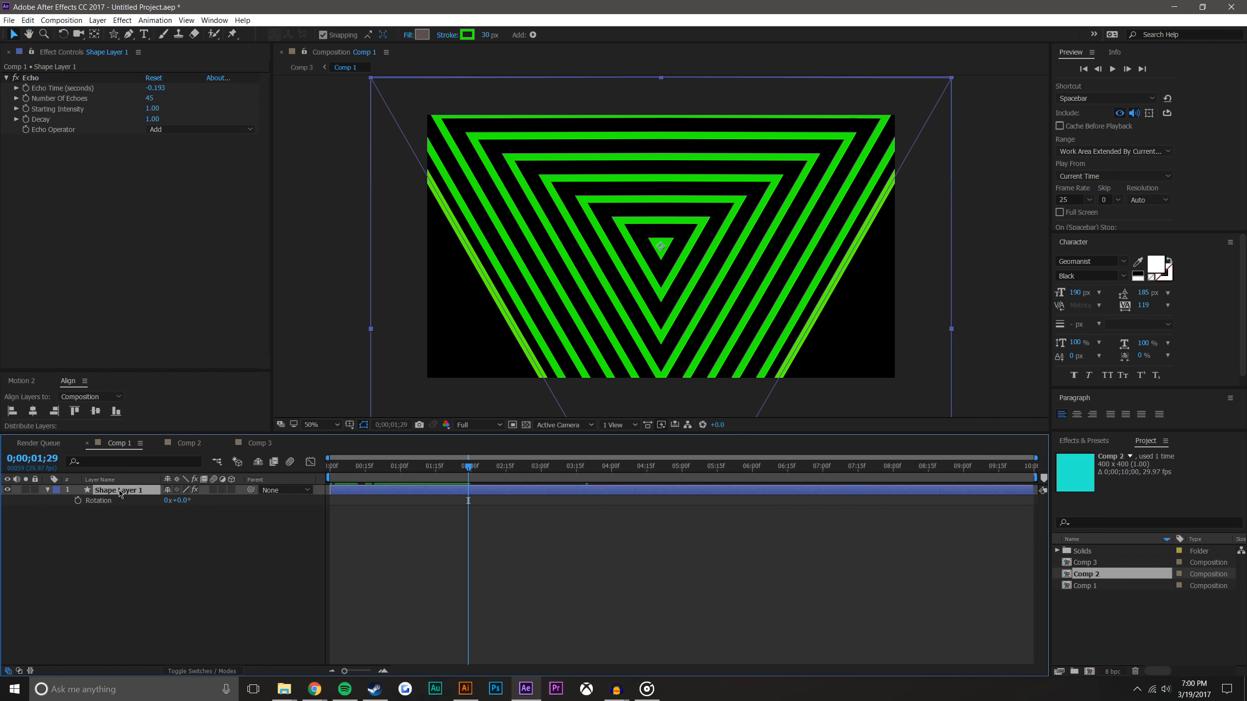
left_click_drag(486, 40, 434, 38)
left_click(488, 36)
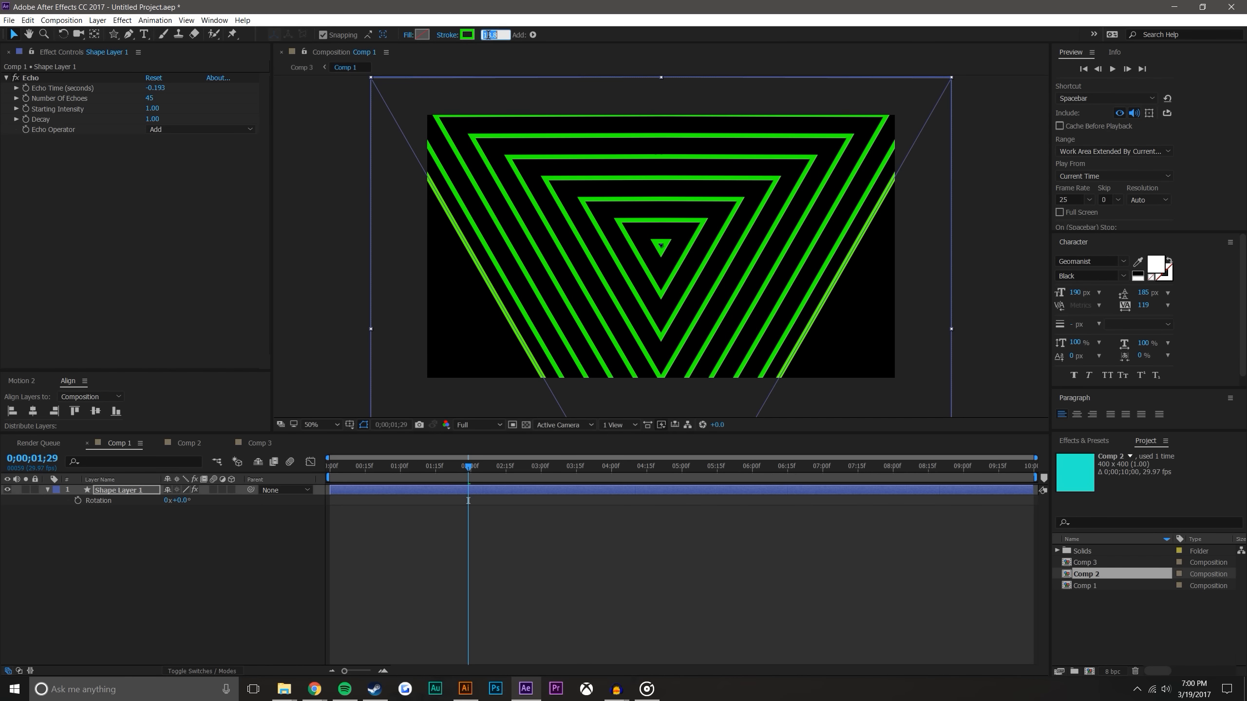
type("20")
key("Return")
Set the Echo effect to 48 echoes with an echo time of about -0.15 seconds and check it in Comp 3
key("slash")
left_click_drag(159, 99, 164, 89)
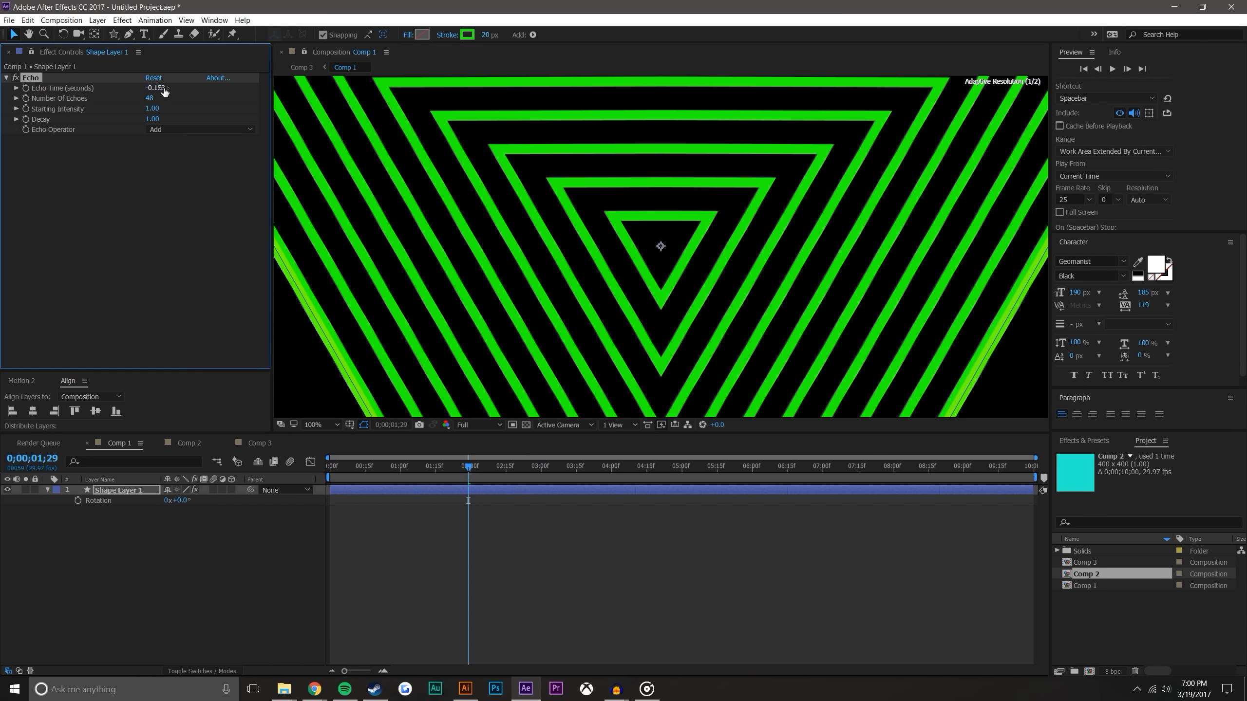
left_click(535, 560)
left_click(251, 443)
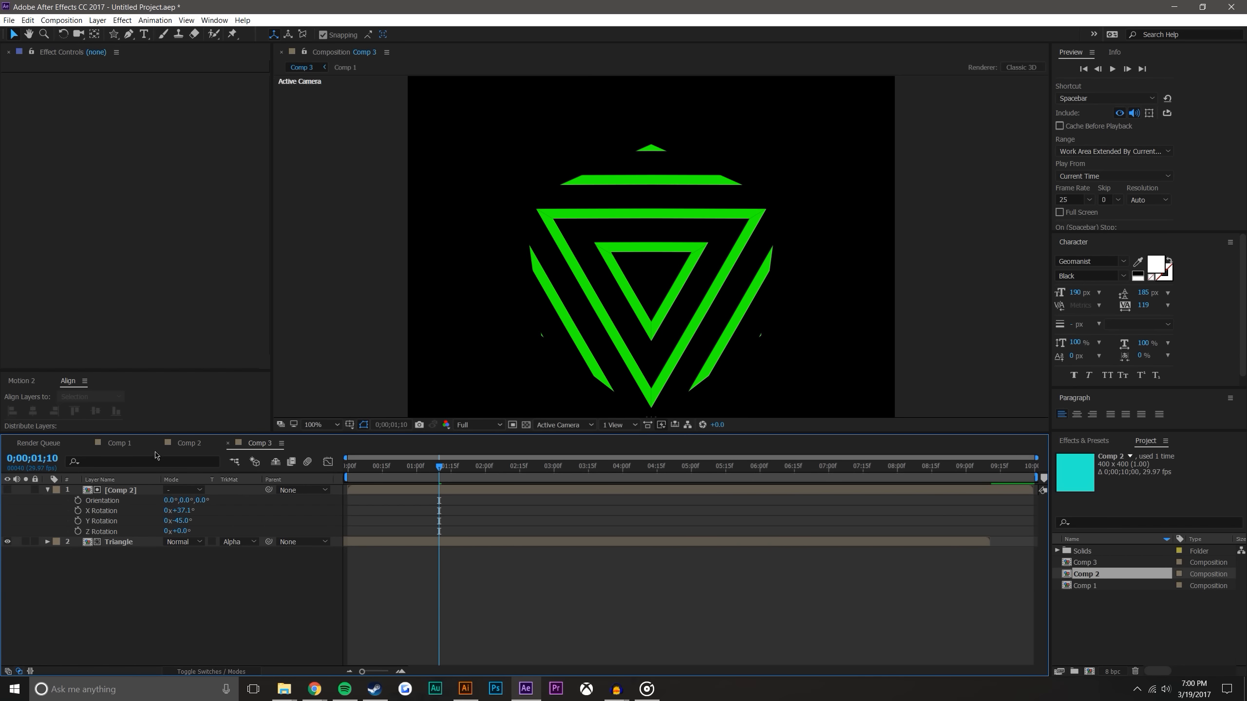
Place Comp 1 beside Comp 3 in the timeline, and set Shape Layer 1's echo time to -0.103 seconds
left_click_drag(123, 444, 194, 443)
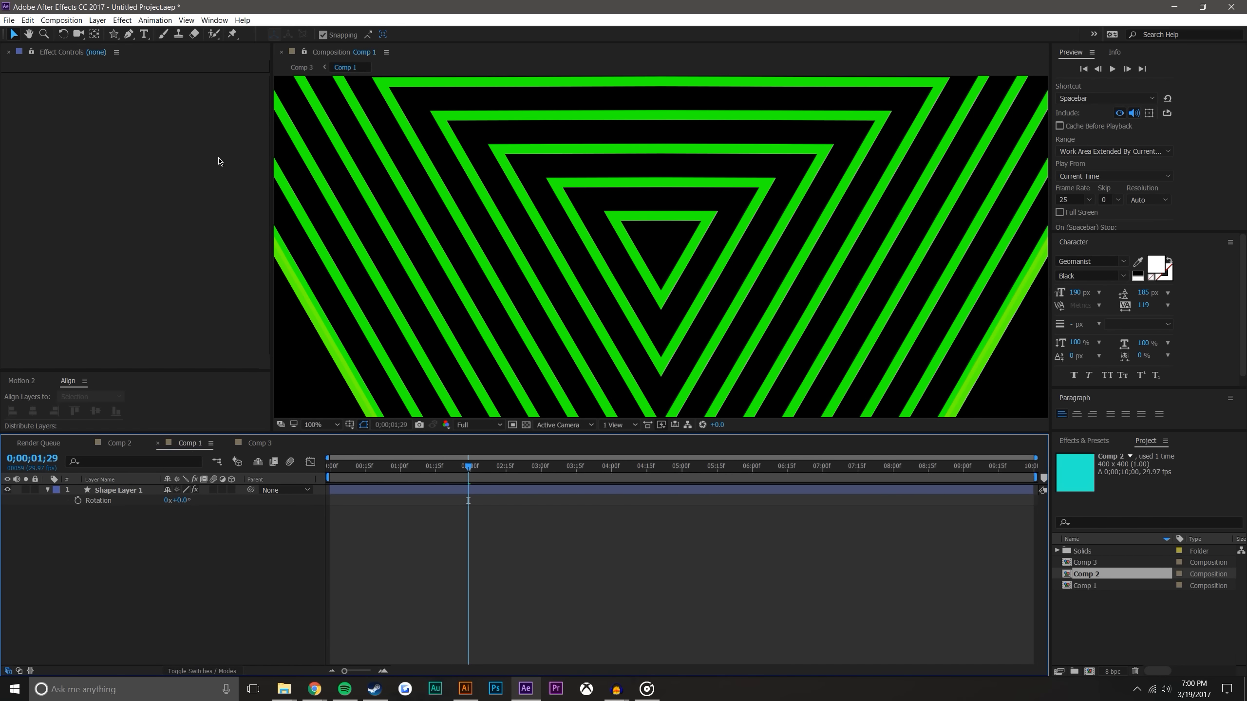
left_click(118, 490)
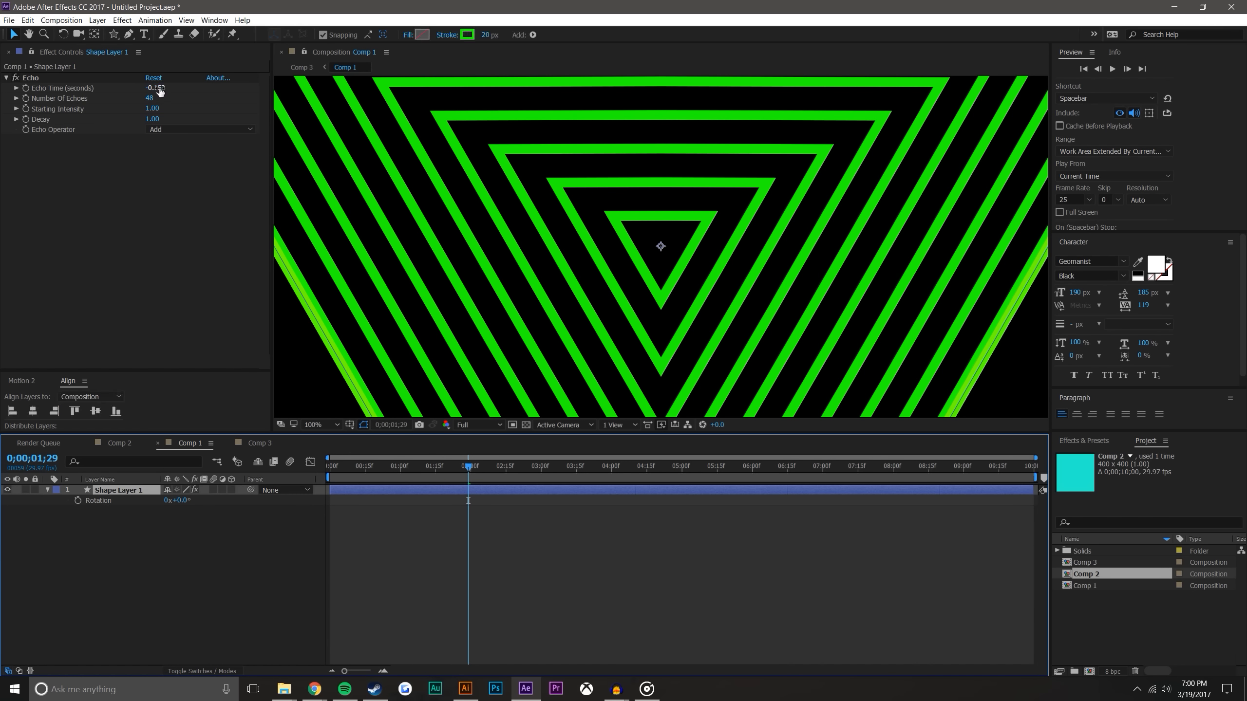
left_click_drag(156, 88, 162, 87)
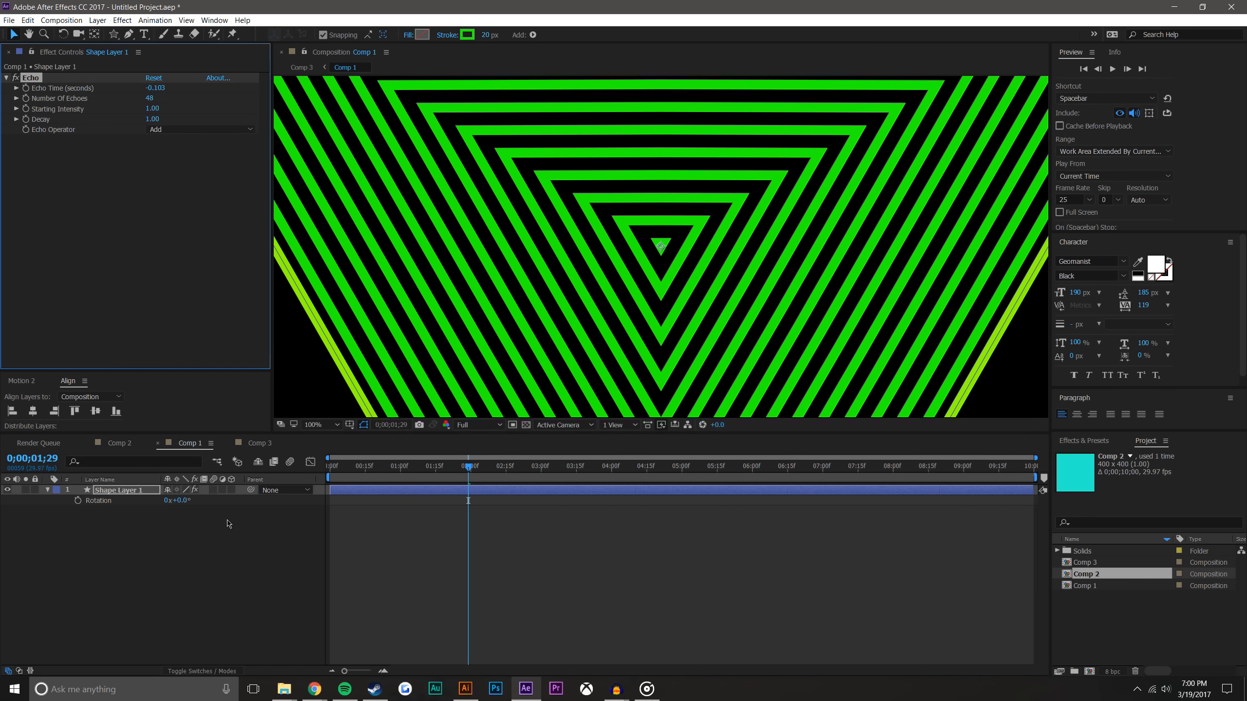
left_click(260, 443)
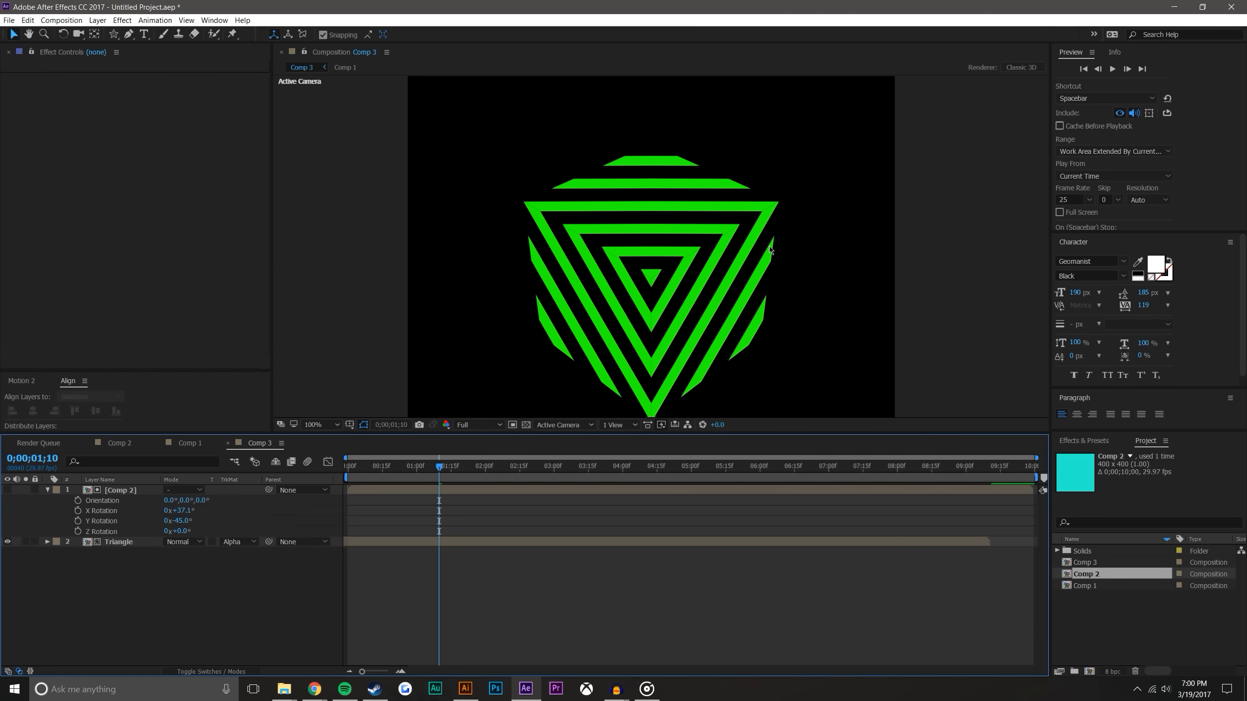
Set Shape Layer 1's stroke width to 18 px and its echo time to -0.093 seconds in Comp 1
left_click(187, 443)
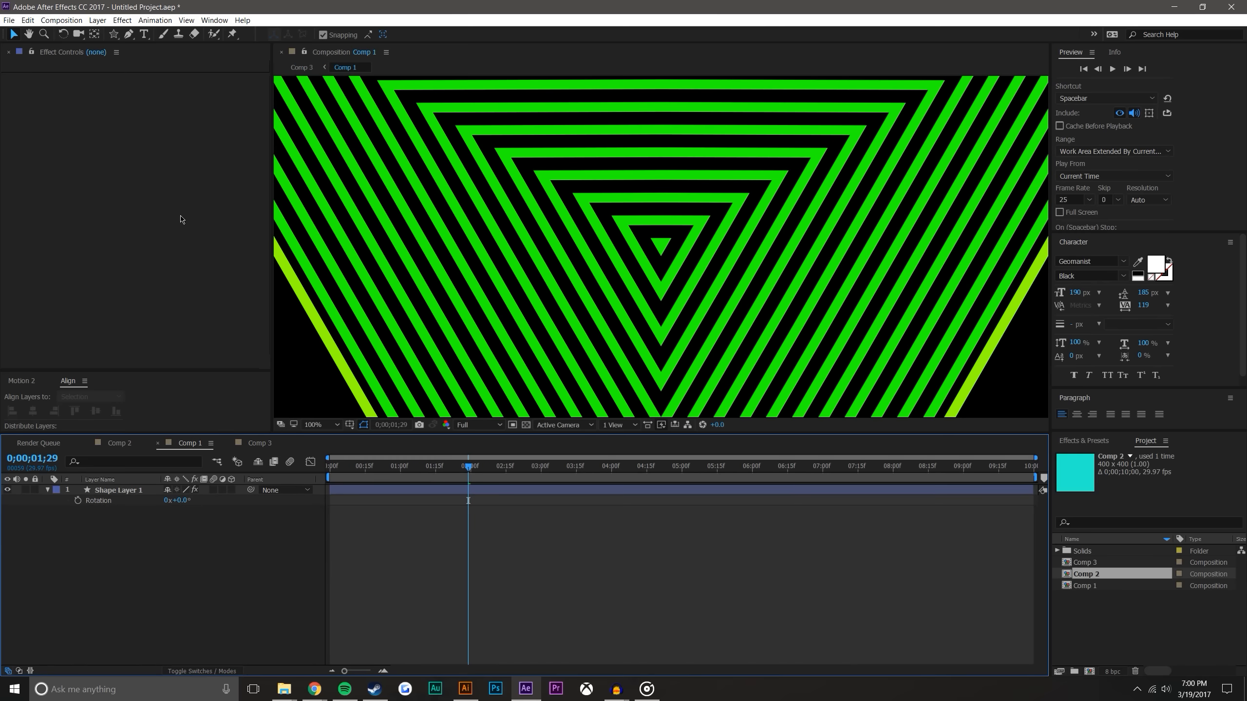
left_click(124, 491)
left_click(490, 35)
type("18")
key("Return")
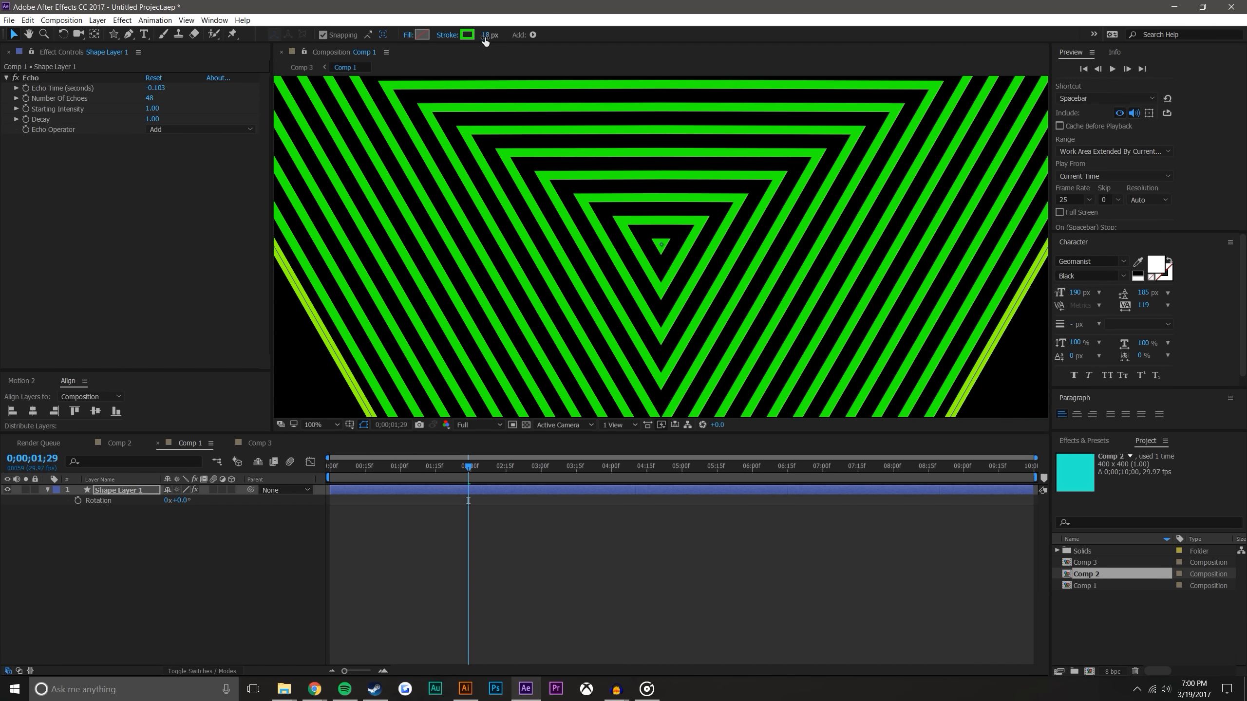
left_click_drag(162, 88, 152, 87)
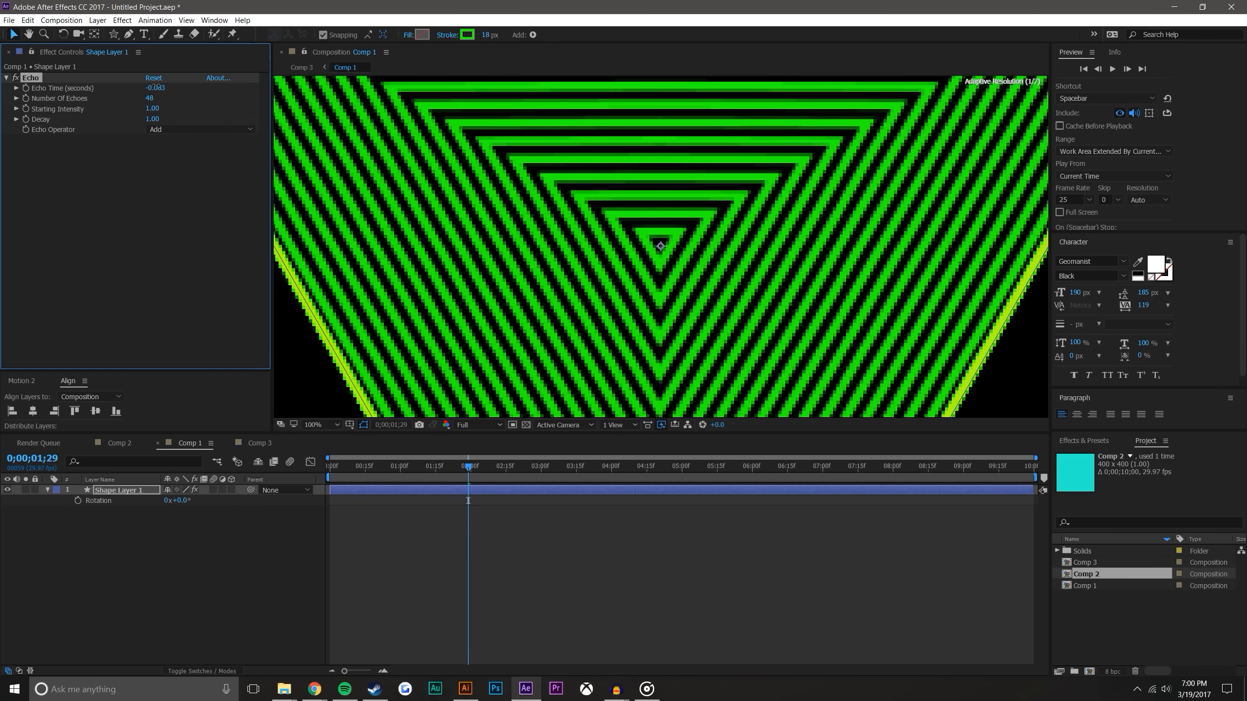
left_click(602, 528)
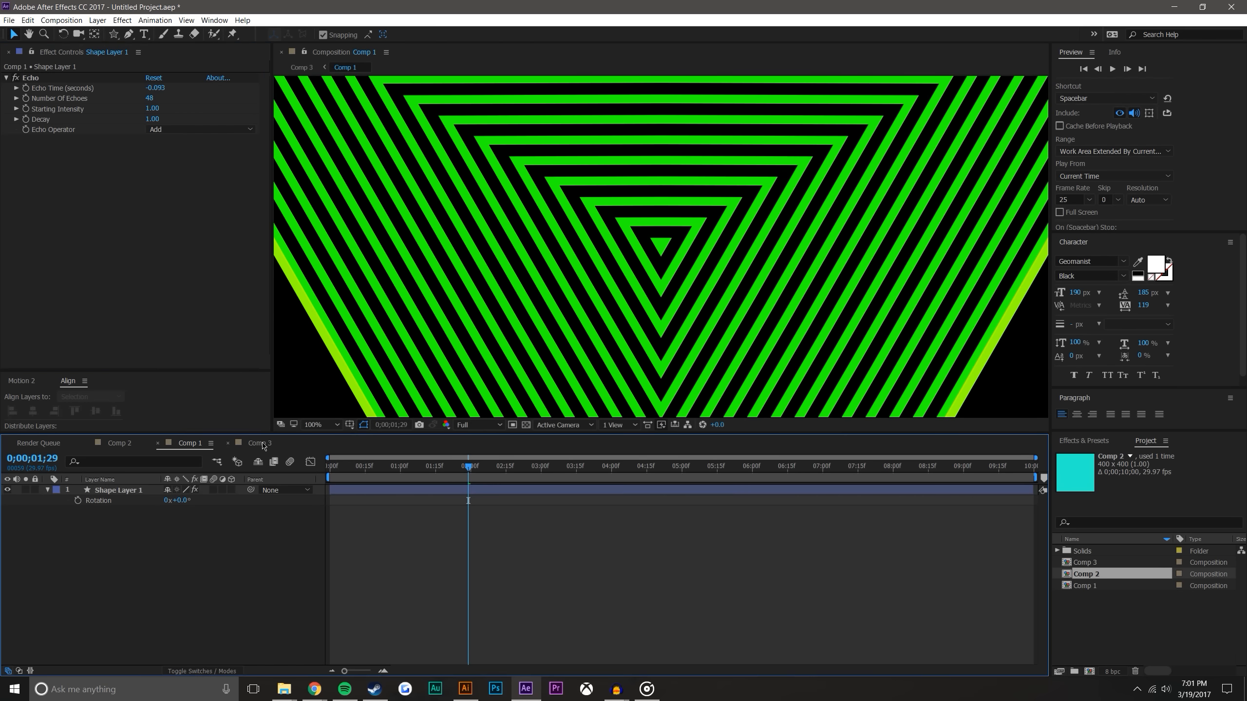
Preview Comp 3 from the first frame and inspect the triangle lines inside the cube shape up close
left_click(263, 443)
scroll(637, 264, "up", 2)
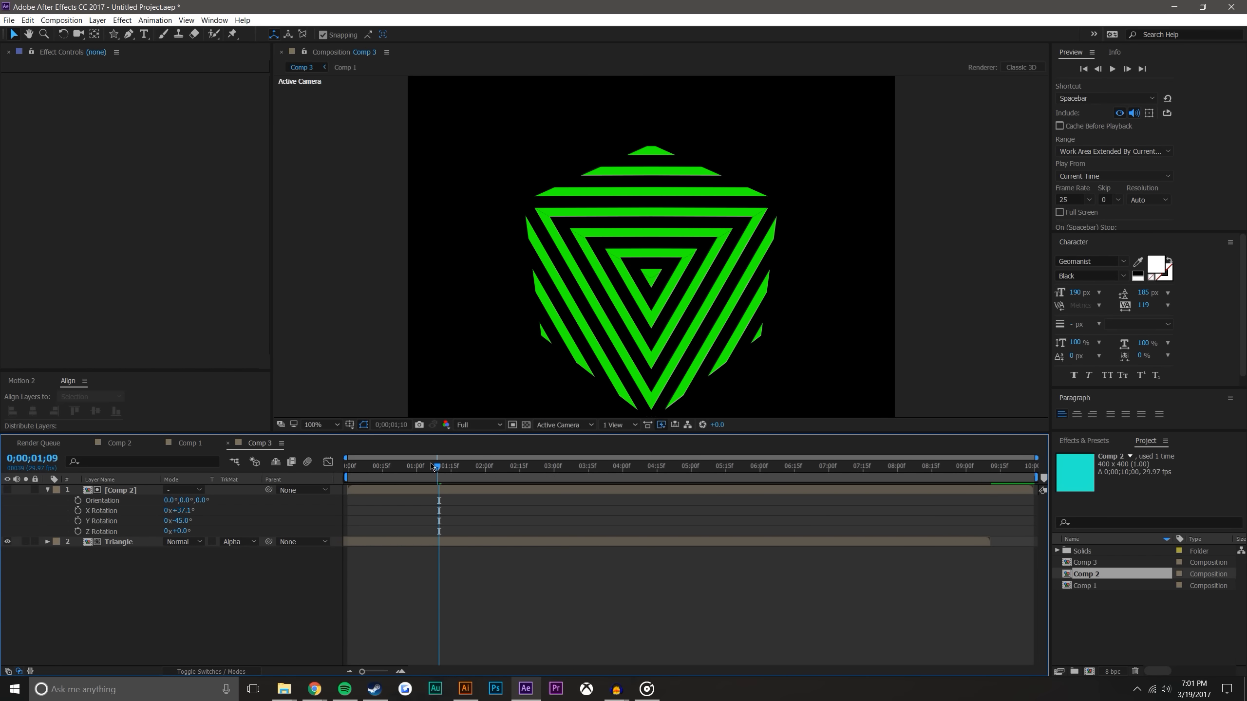
key("Home")
key("space")
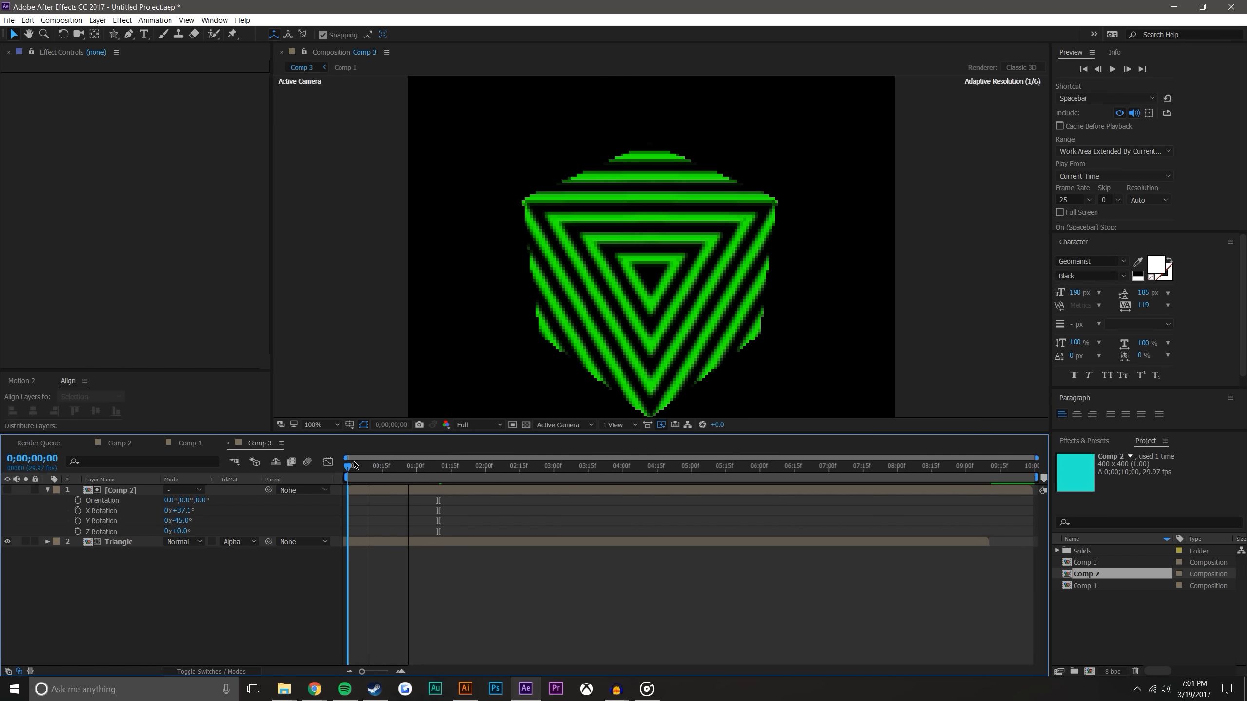
key("space")
scroll(668, 297, "up", 3)
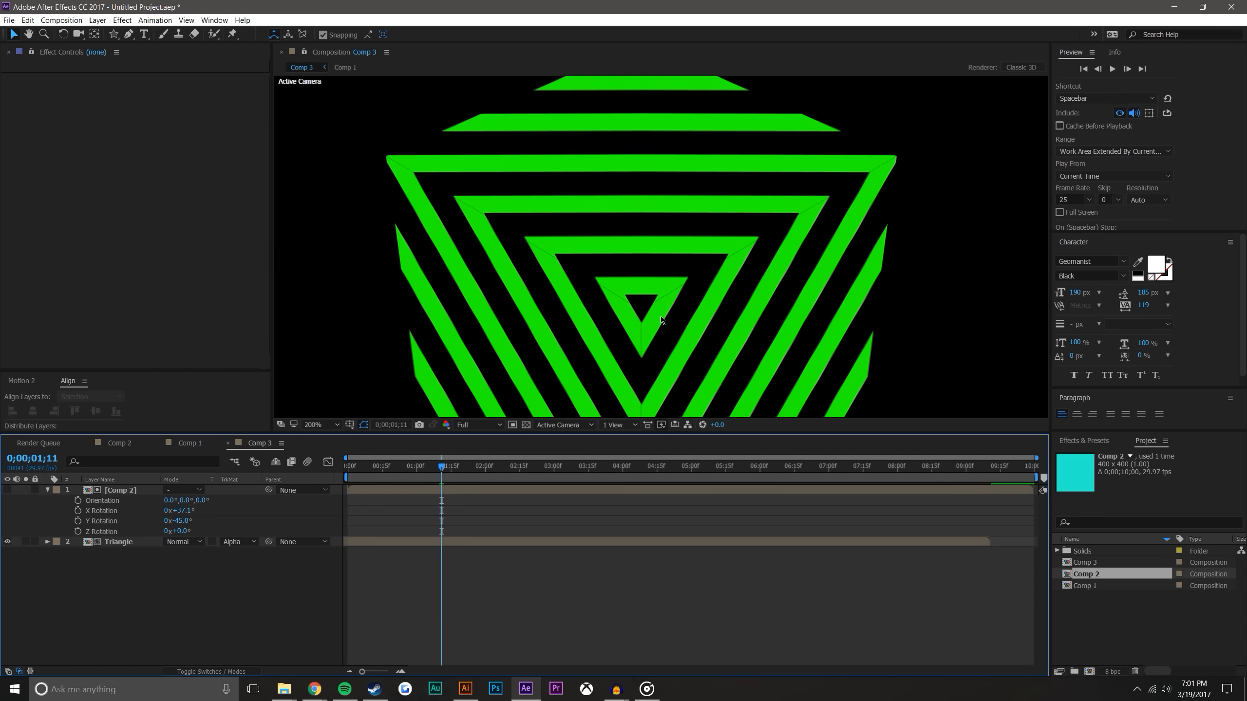
scroll(641, 280, "down", 3)
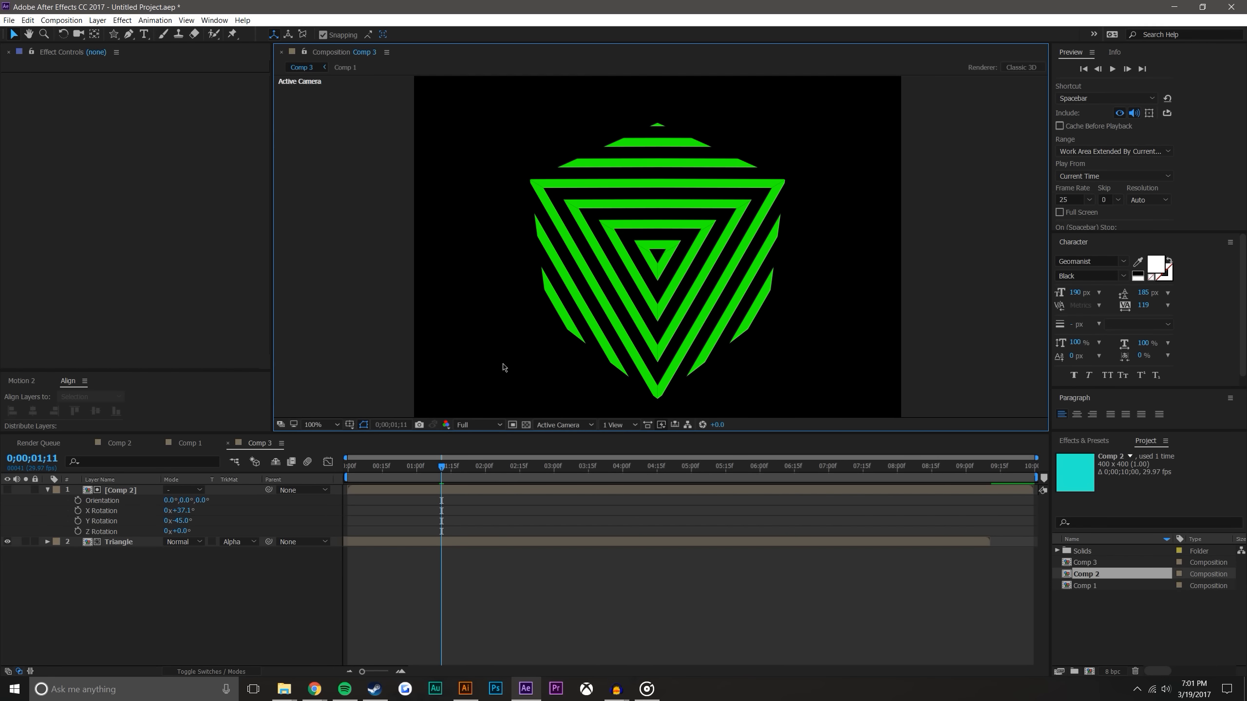
Inspect the triangle edges up close at about 0;00;03;22, and return to the first frame of Comp 3
left_click_drag(445, 472, 604, 469)
scroll(530, 410, "up", 2)
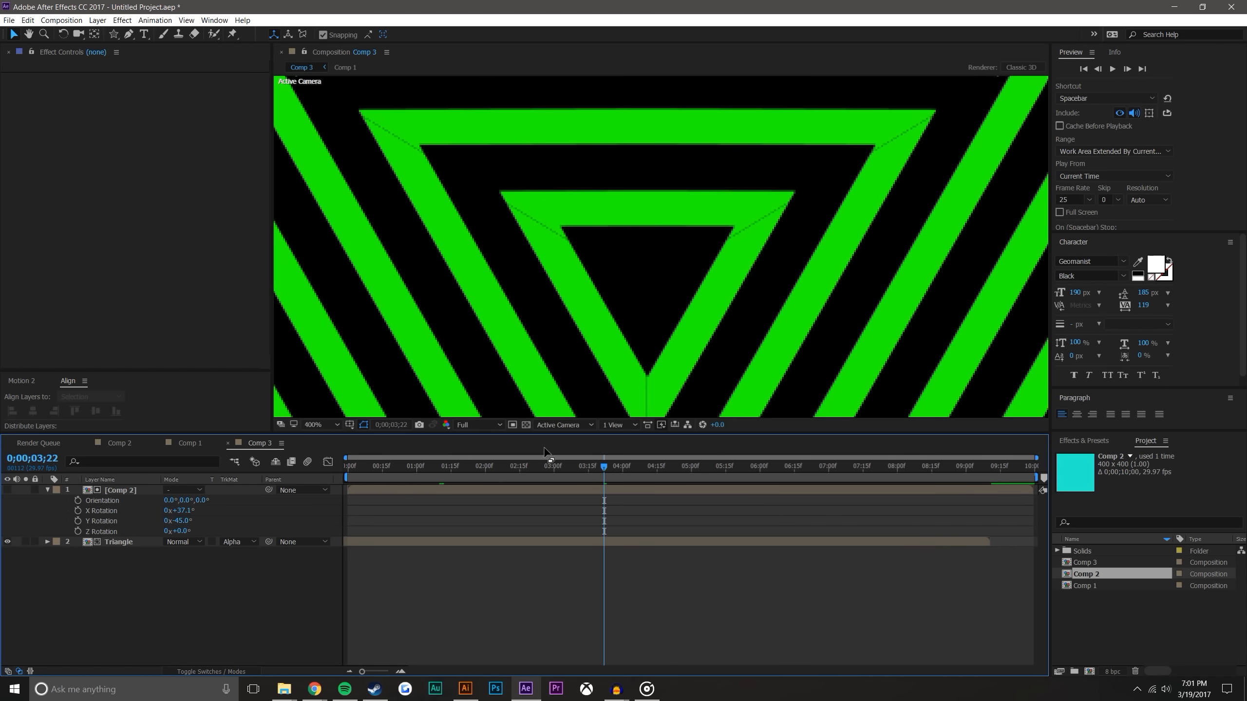
left_click_drag(521, 352, 645, 374)
left_click_drag(604, 464, 347, 465)
scroll(739, 229, "down", 3)
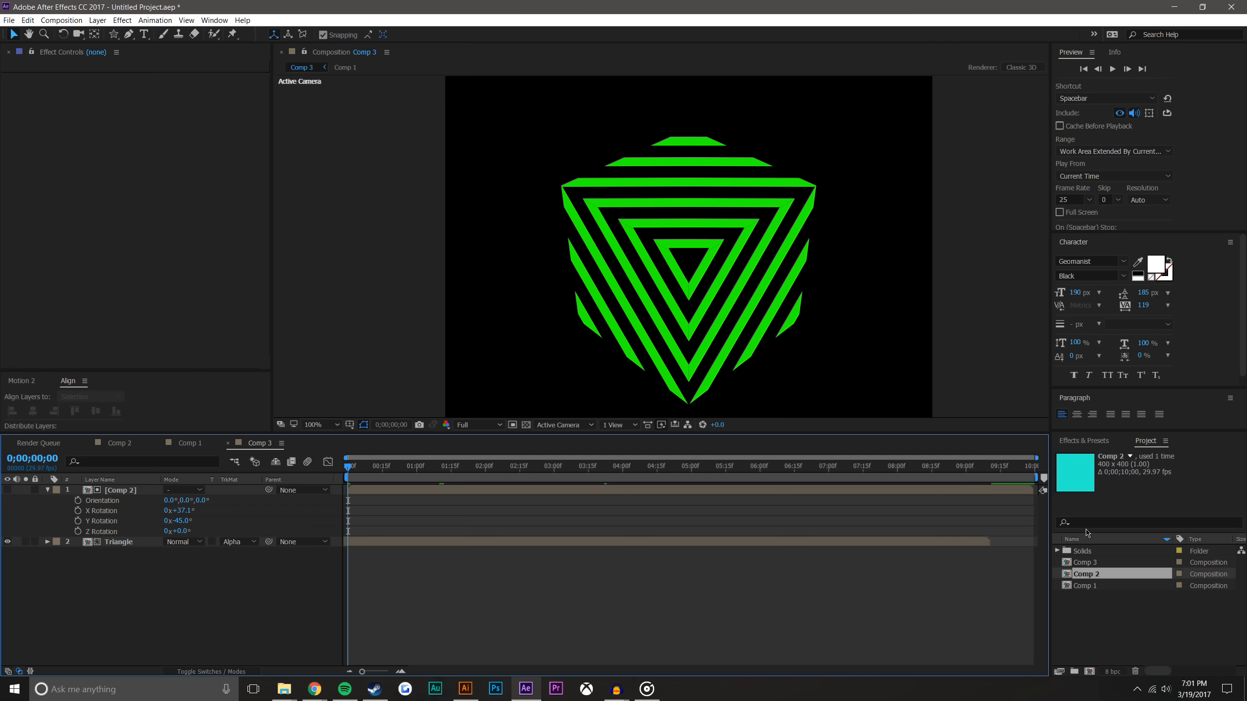
Find the Gradient Ramp effect by searching for "ramp" and apply it to the Triangle layer
left_click(1085, 441)
double_click(1090, 457)
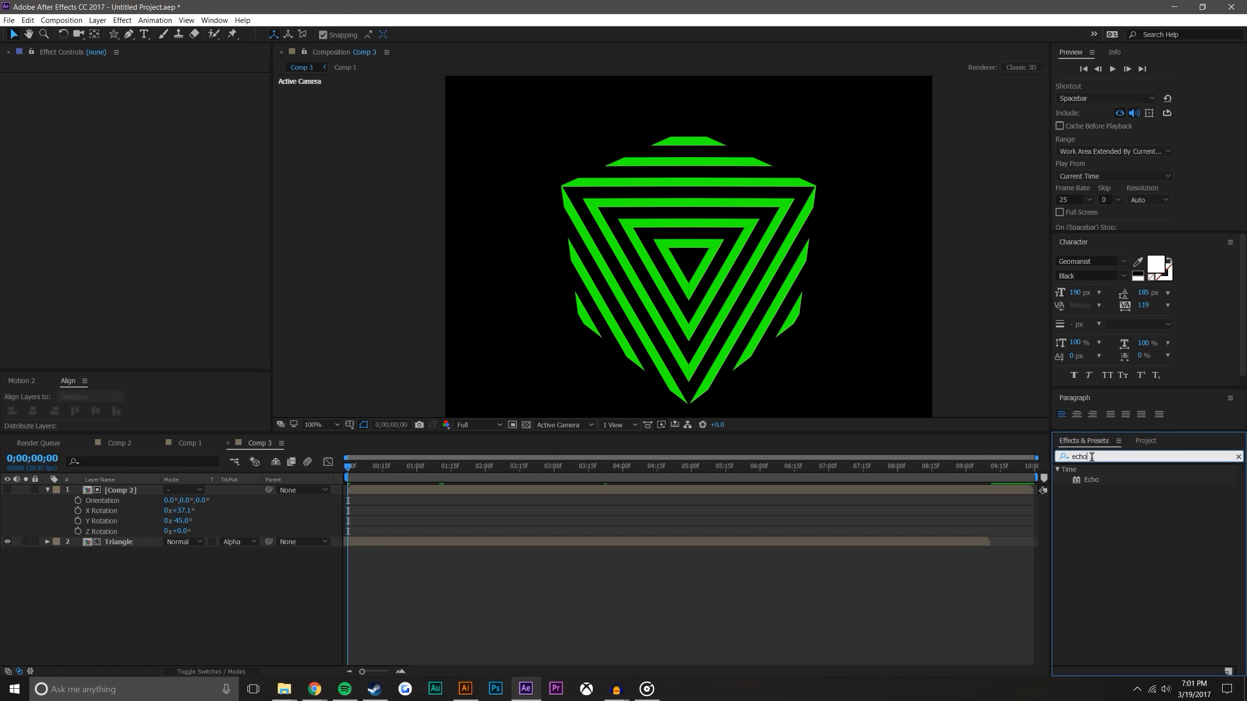
type("ramp")
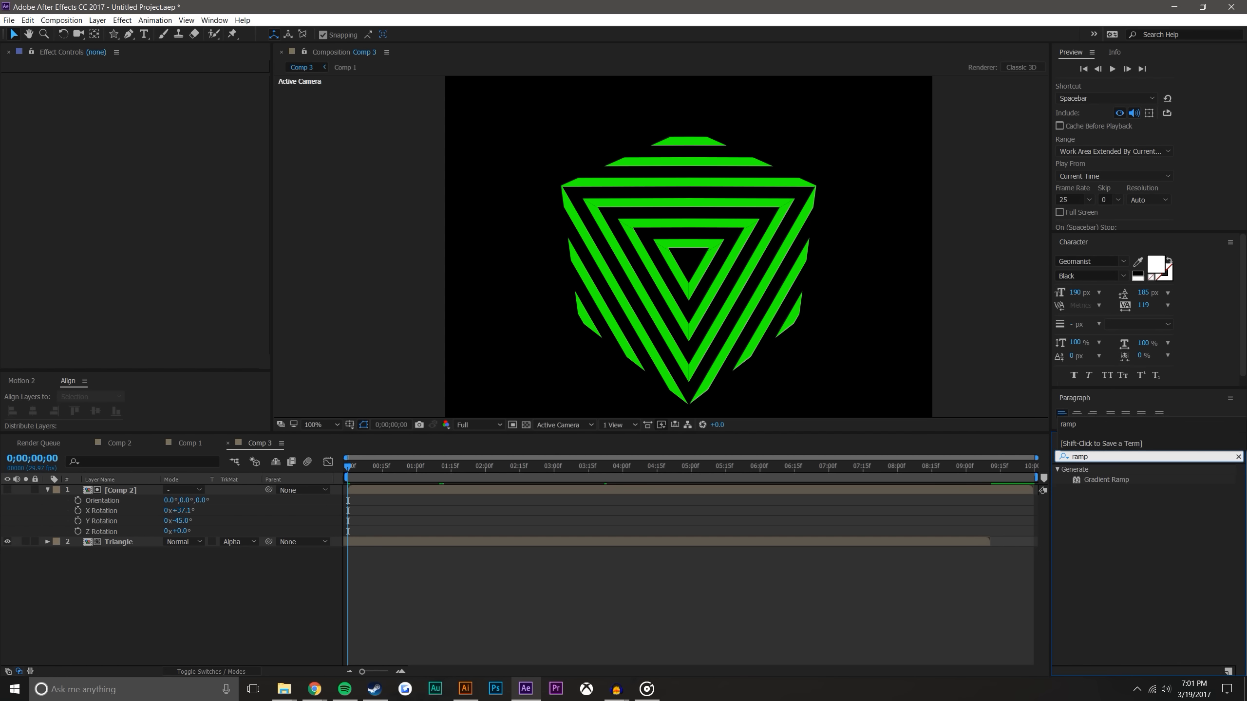
left_click_drag(1106, 480, 127, 543)
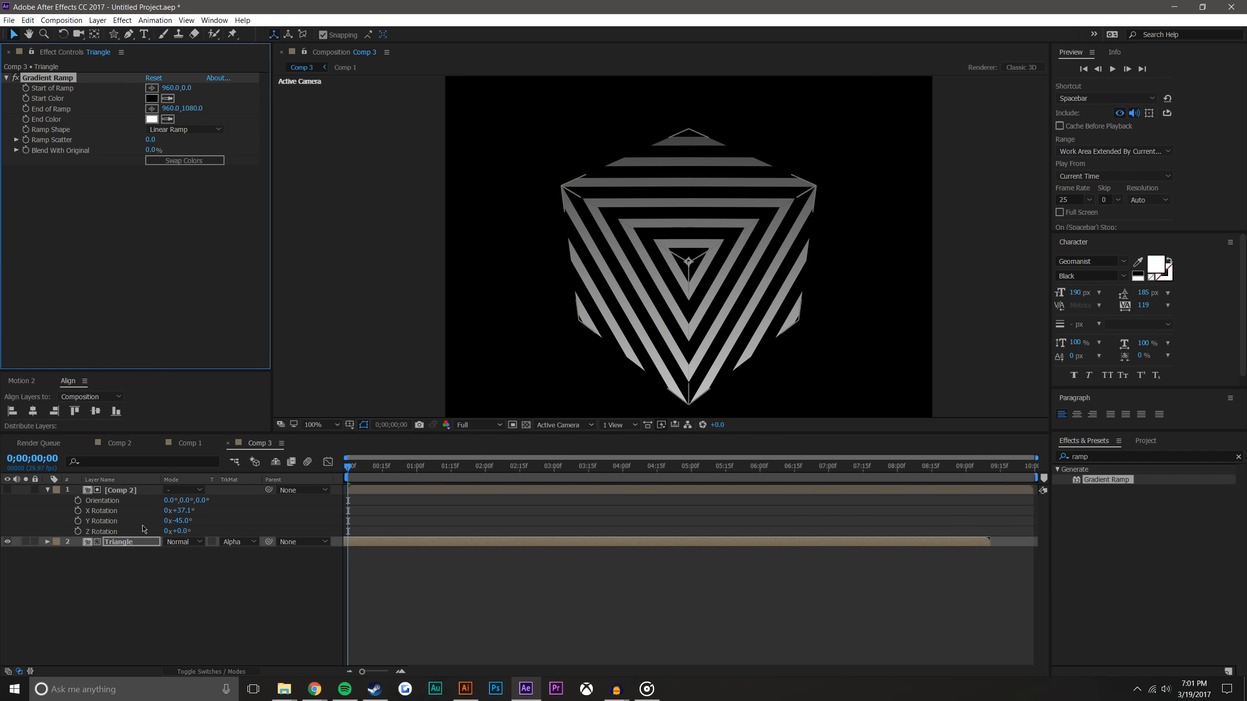
Place the ramp's start at about 1230, 376 by the cube's upper-right corner and its end at about 713, 680 by the lower-left corner
left_click(151, 88)
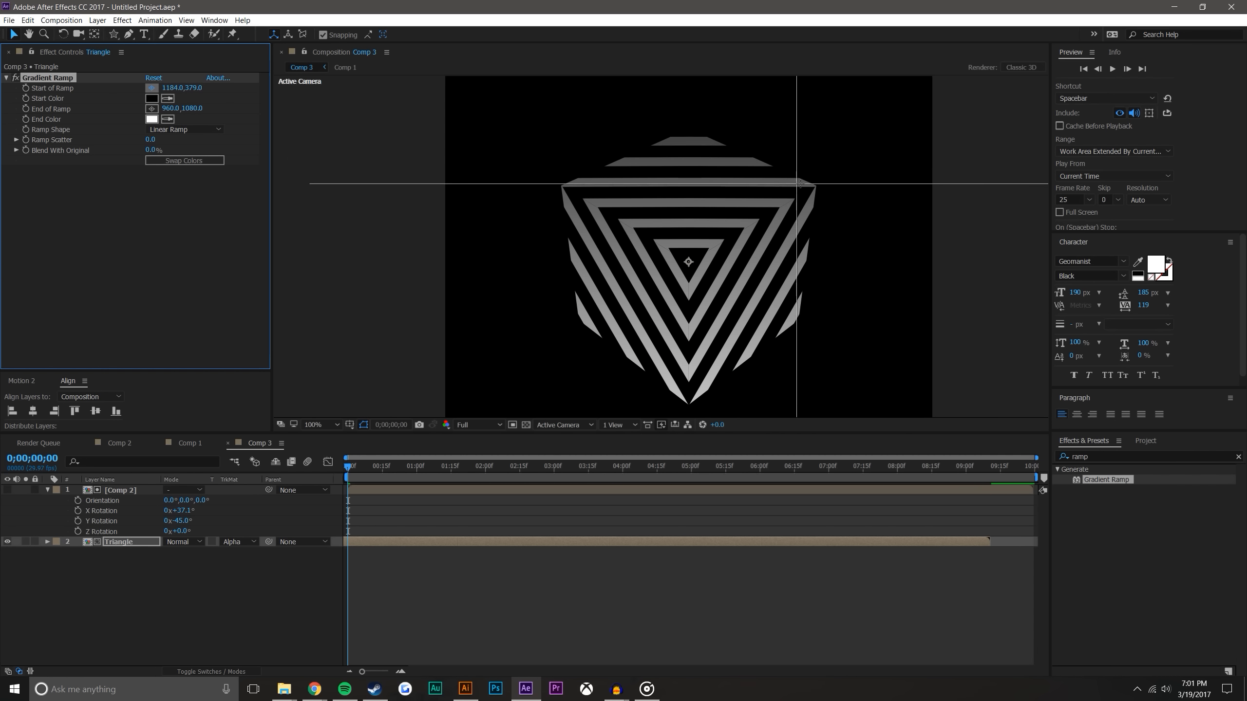
left_click(819, 182)
left_click(152, 109)
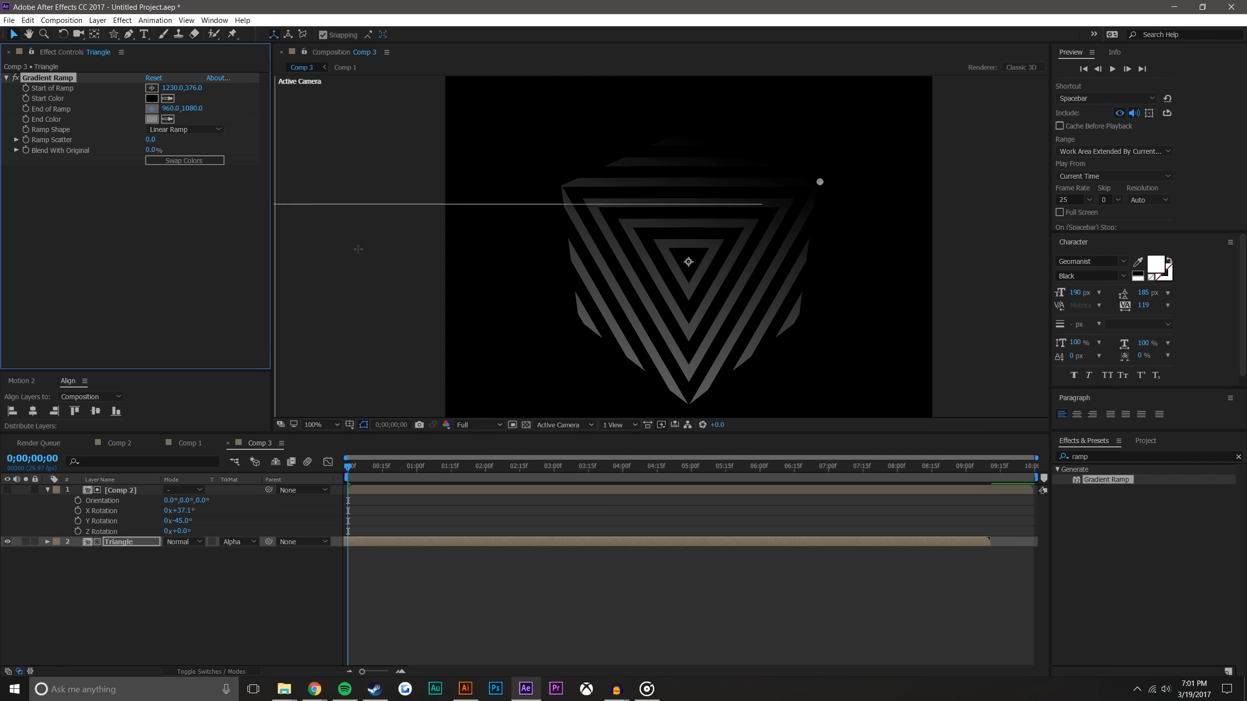
left_click(568, 334)
Set the gradient ramp's start color to hot pink EE0FB9
left_click(152, 98)
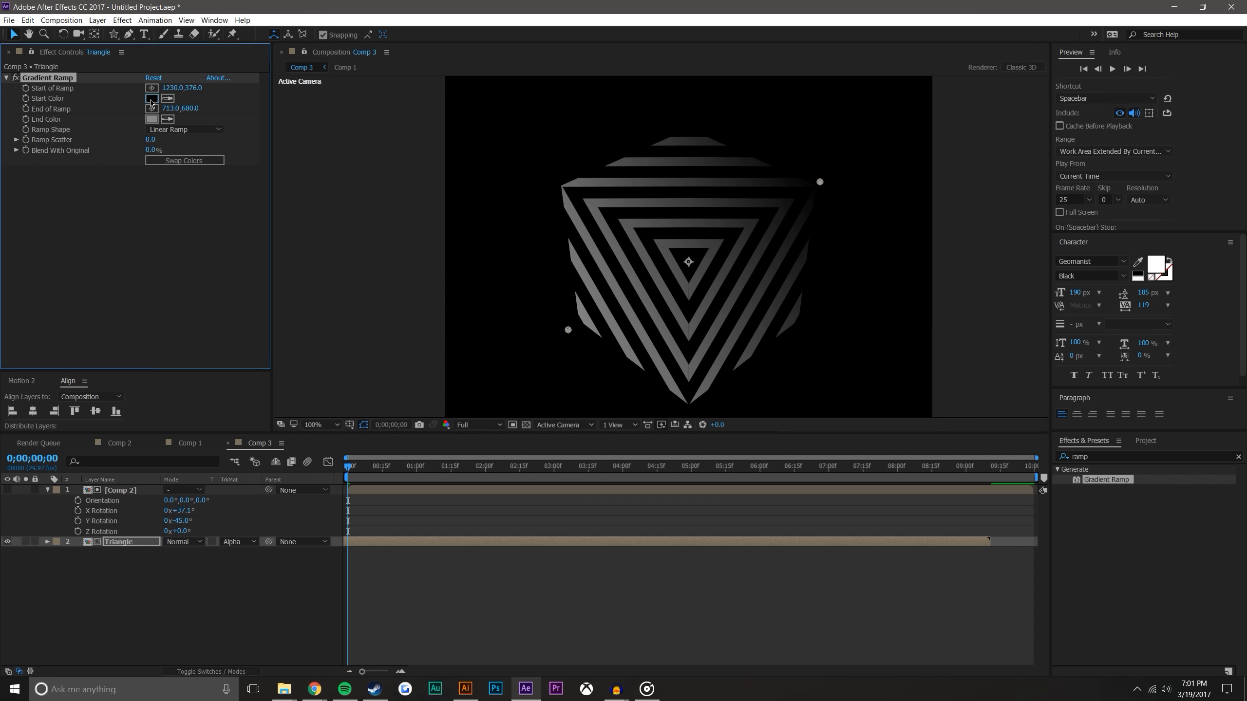
left_click(874, 424)
left_click(885, 389)
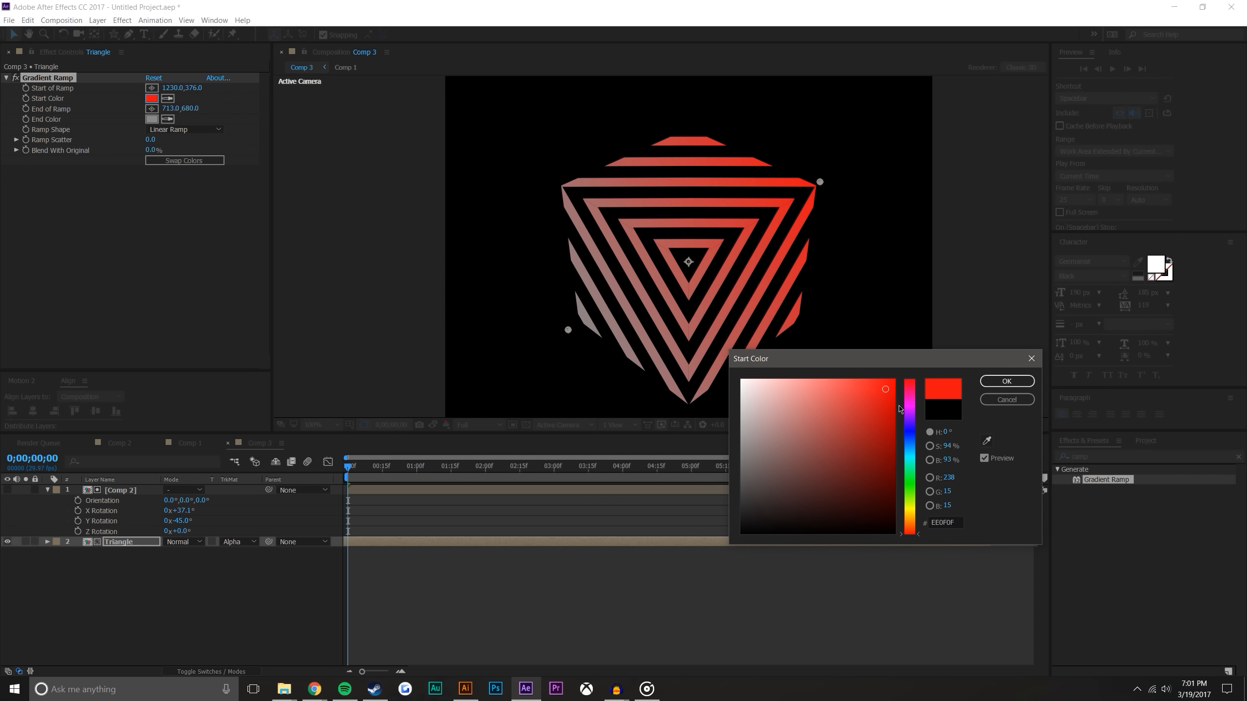
left_click(911, 412)
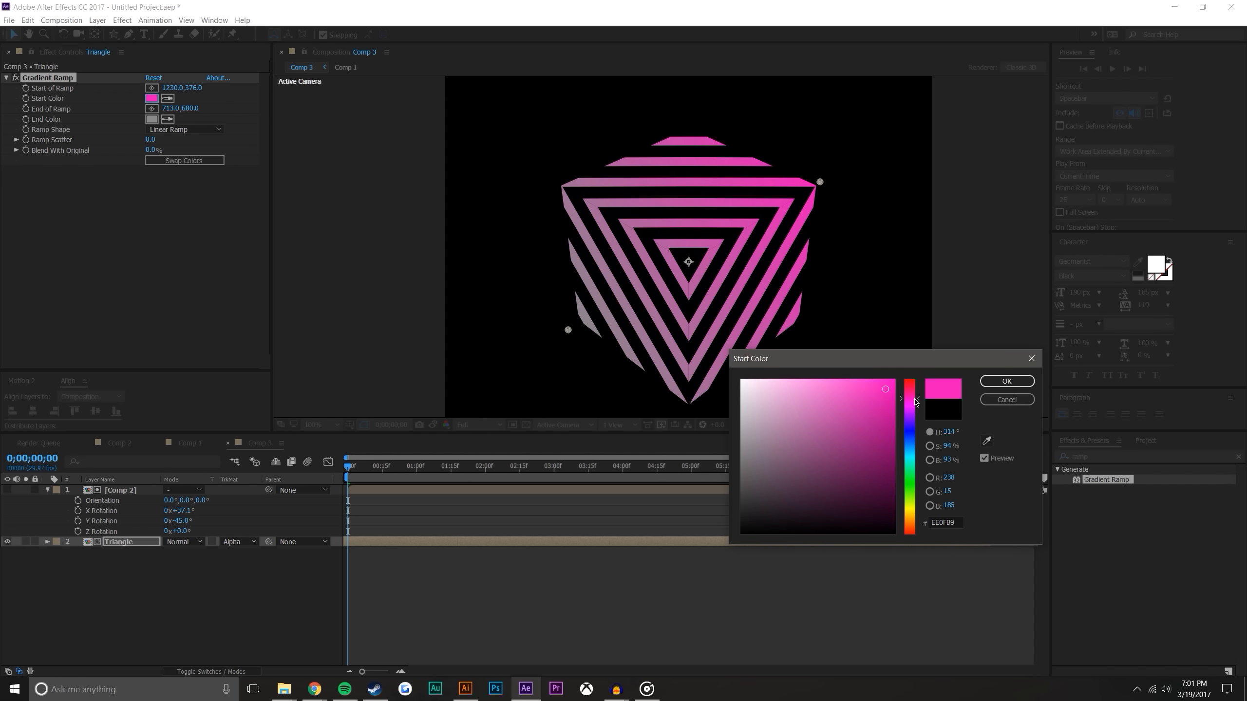
left_click(1007, 381)
Set the gradient ramp's end color to bright yellow F7E10D
left_click(151, 119)
left_click(869, 417)
left_click(886, 384)
left_click_drag(910, 423, 921, 514)
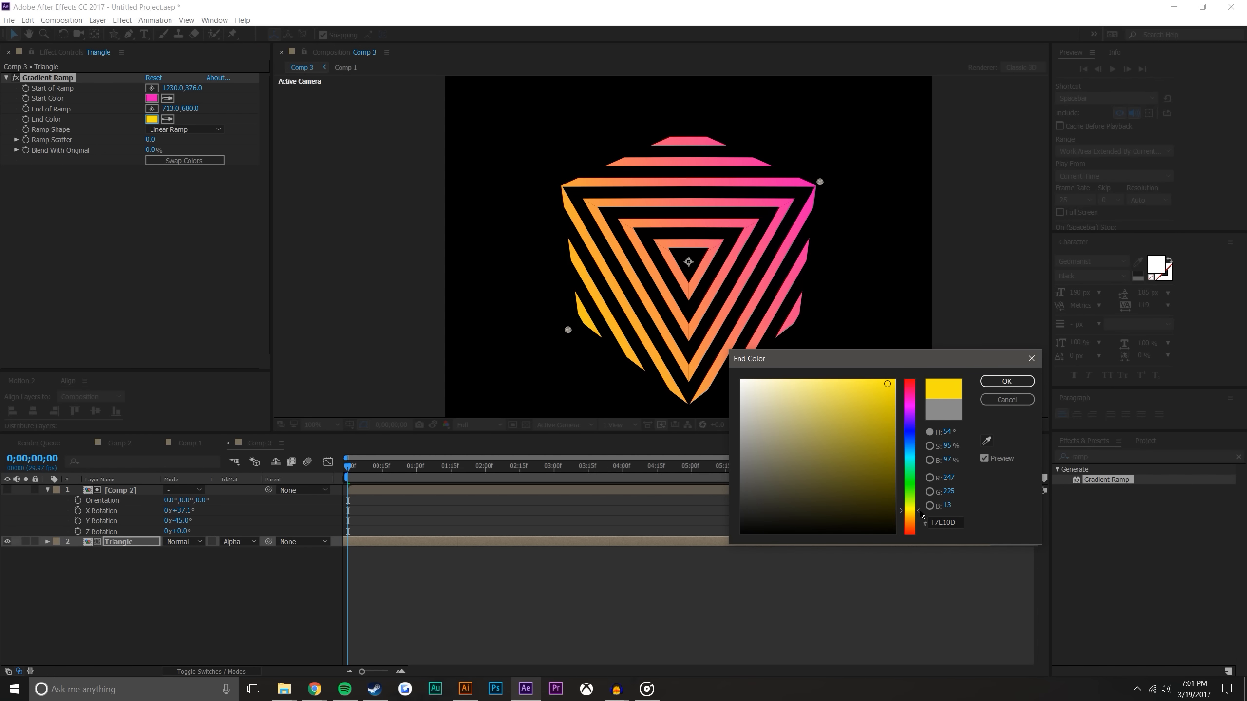
left_click(1006, 381)
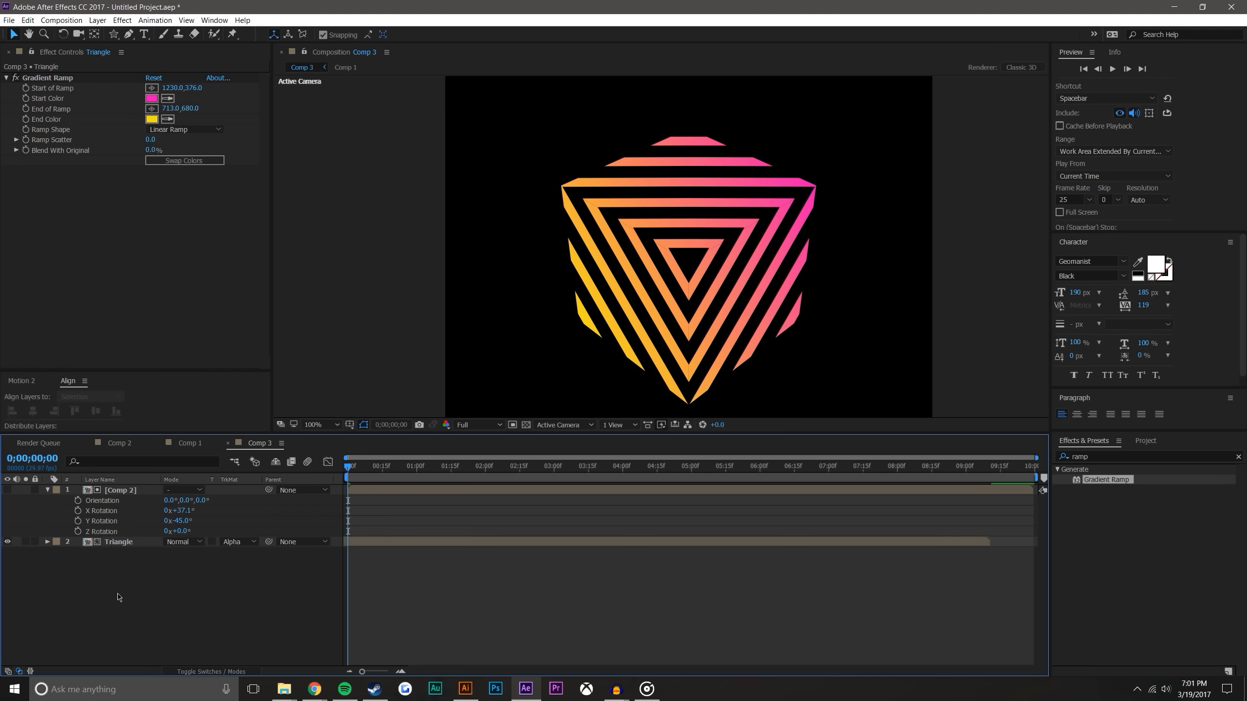
Collapse Comp 2's properties and pre-compose the Comp 2 and Triangle layers, moving all attributes into the new composition
left_click(48, 490)
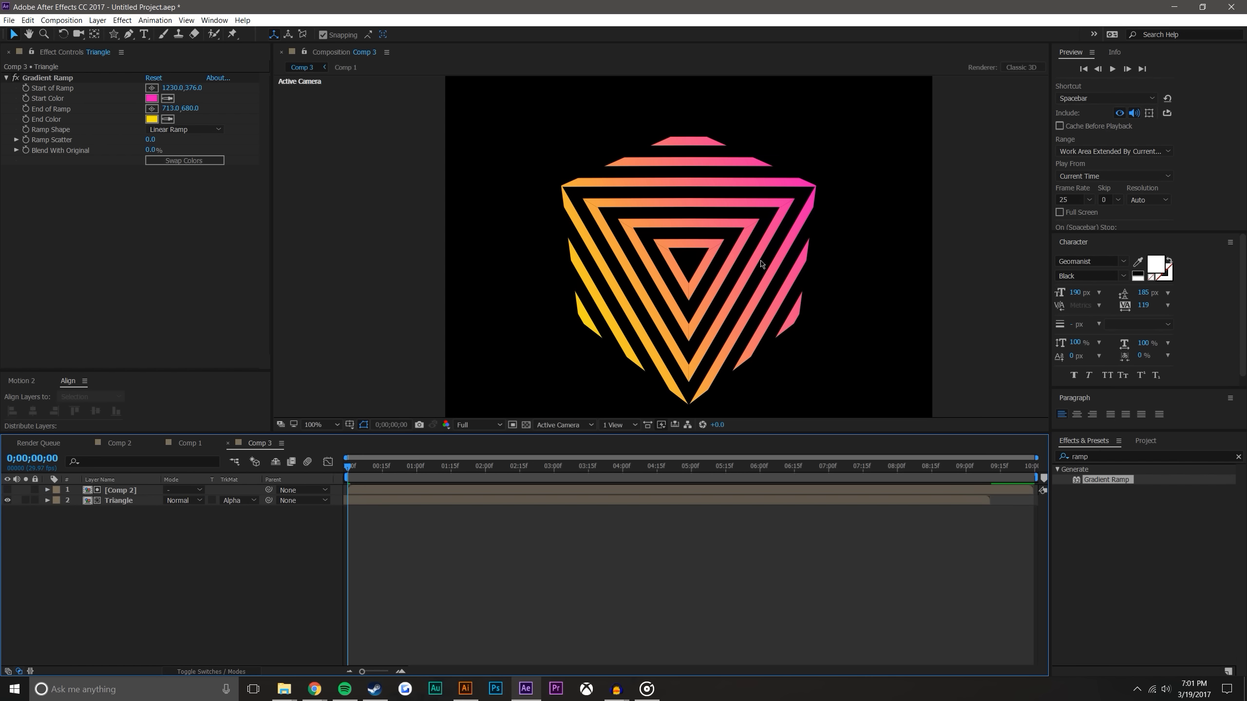
left_click(115, 491)
left_click(113, 504, "shift")
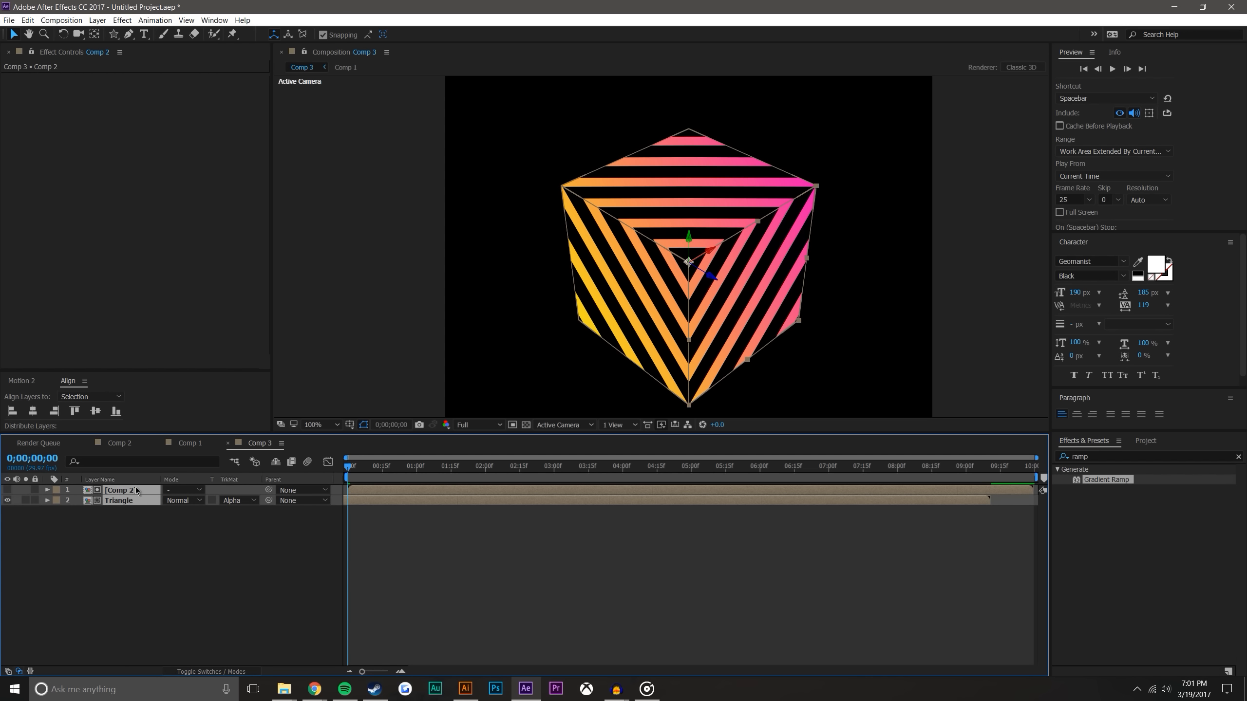
key("ctrl+shift+c")
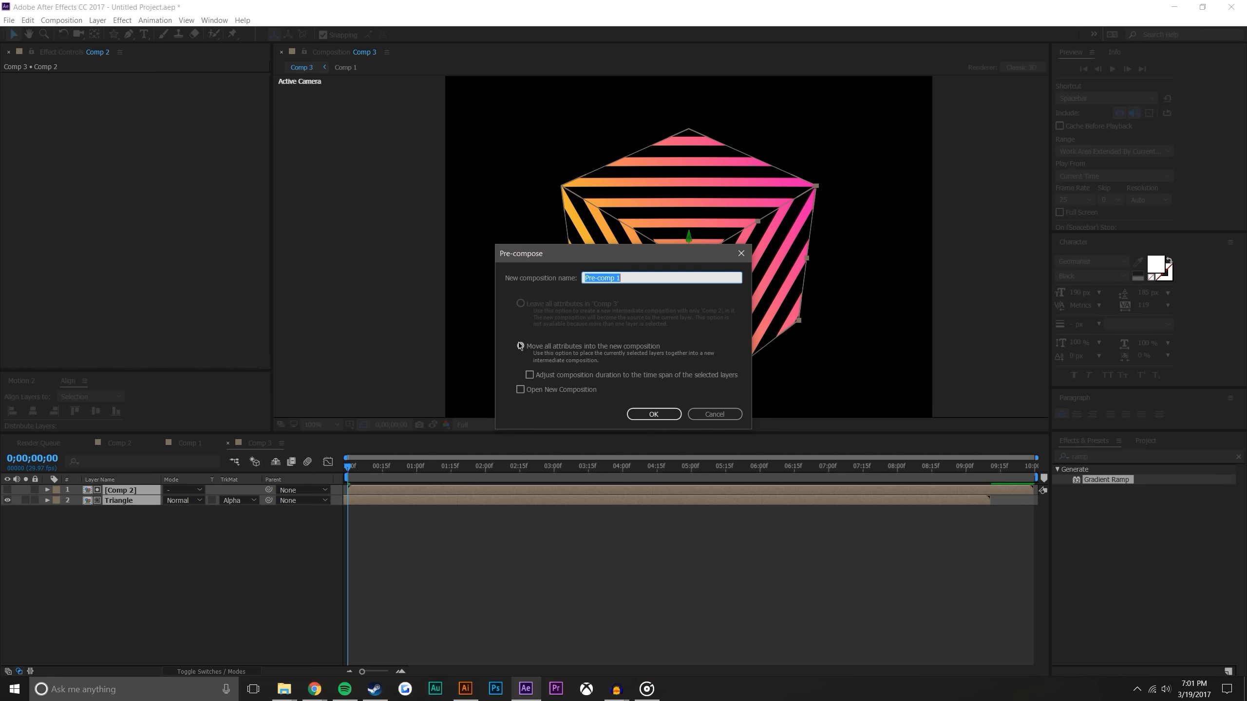
left_click(520, 346)
left_click(653, 414)
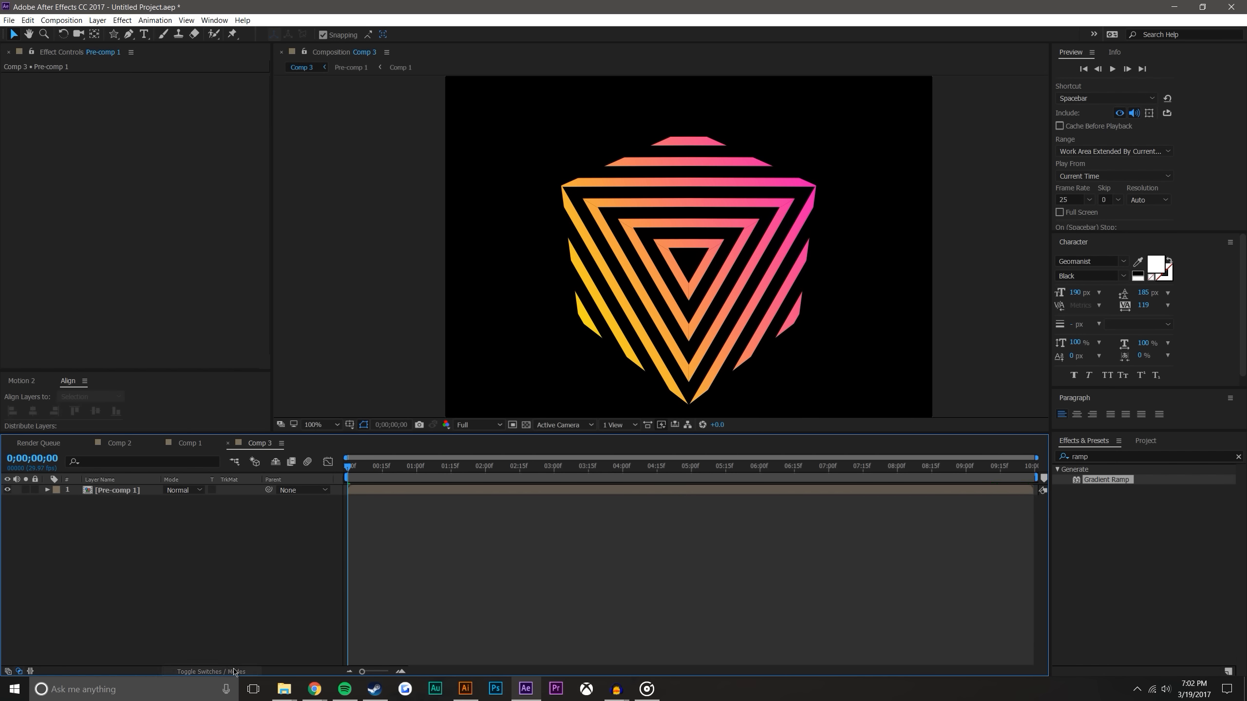
Apply the Glow effect to the Pre-comp 1 layer with a glow radius of 192 and an intensity of 2.3
left_click(211, 671)
scroll(658, 250, "down", 2)
scroll(673, 265, "up", 2)
left_click(1061, 457)
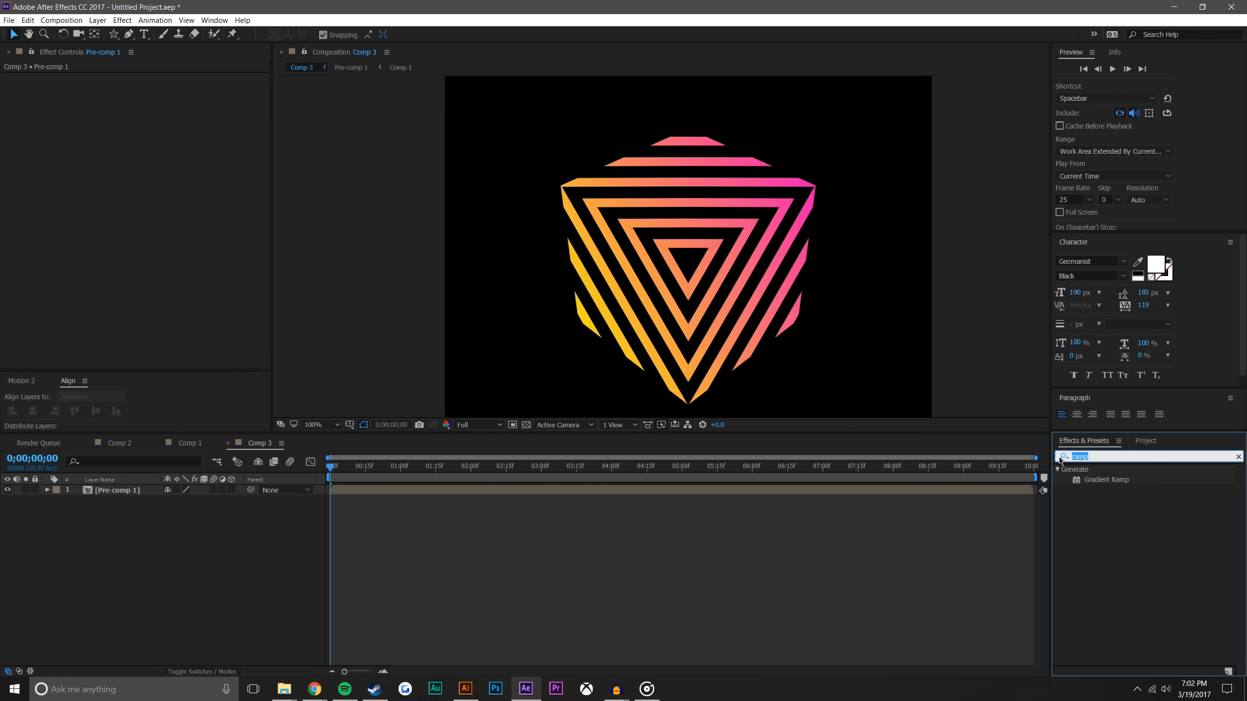
type("glow")
left_click(1090, 532)
left_click_drag(1105, 537, 697, 270)
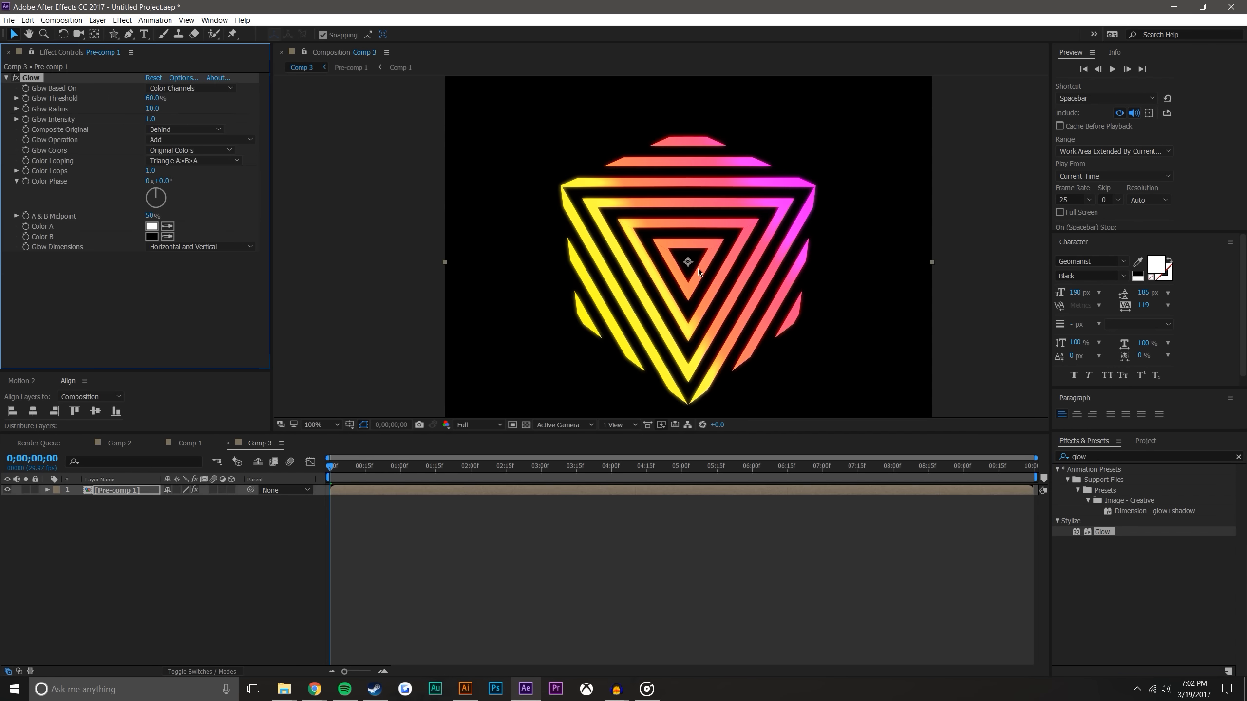
left_click_drag(151, 122, 265, 112)
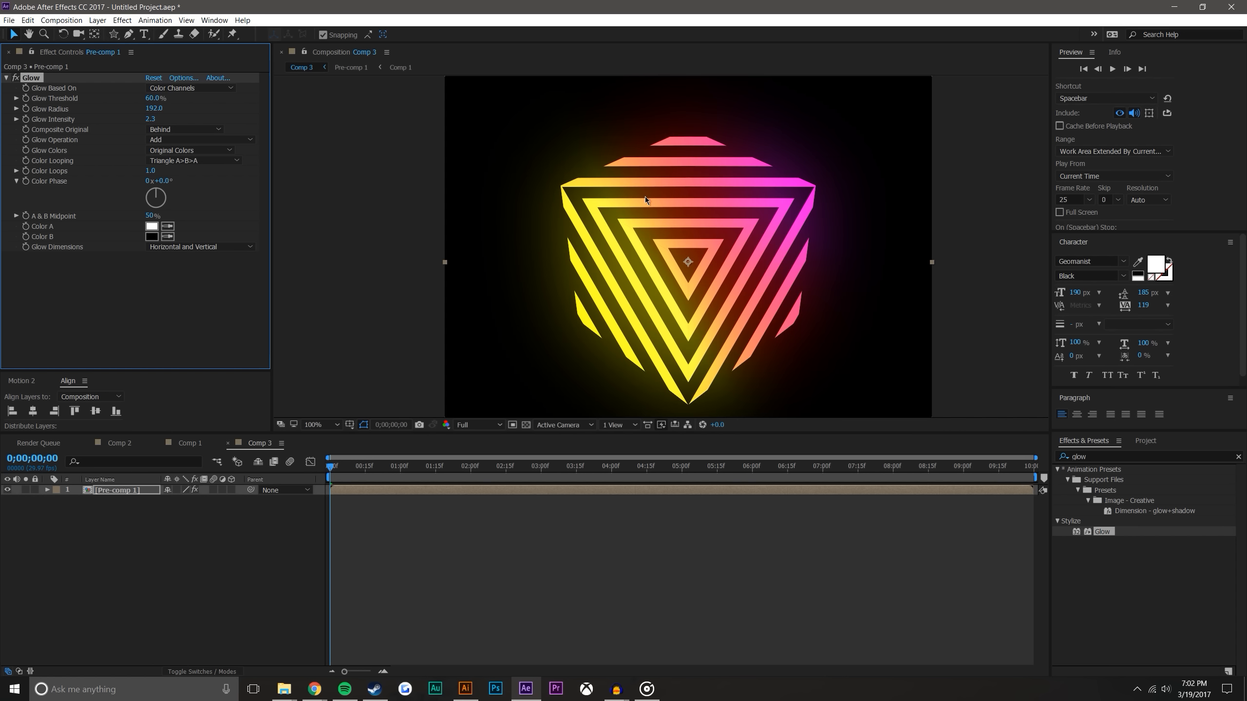
Try a Glow with a radius of 642 directly on the Comp 1 layer inside Pre-comp 1, and delete that Glow
double_click(128, 493)
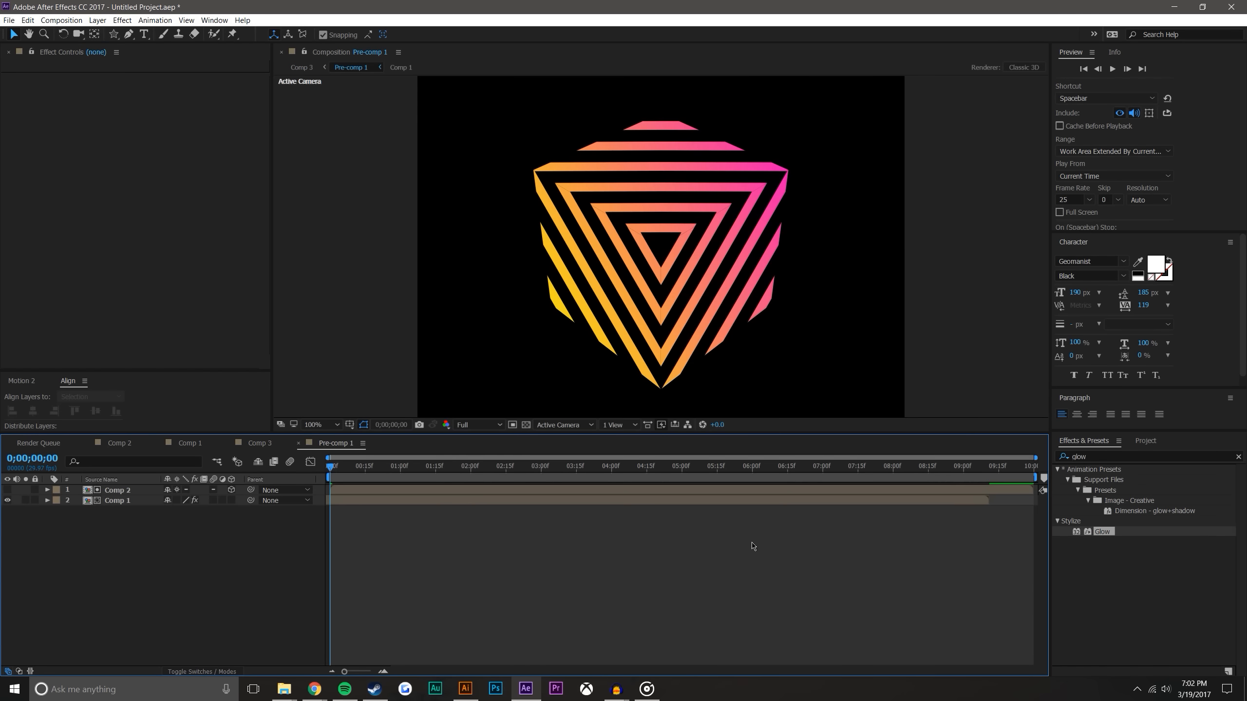
left_click_drag(1102, 532, 131, 502)
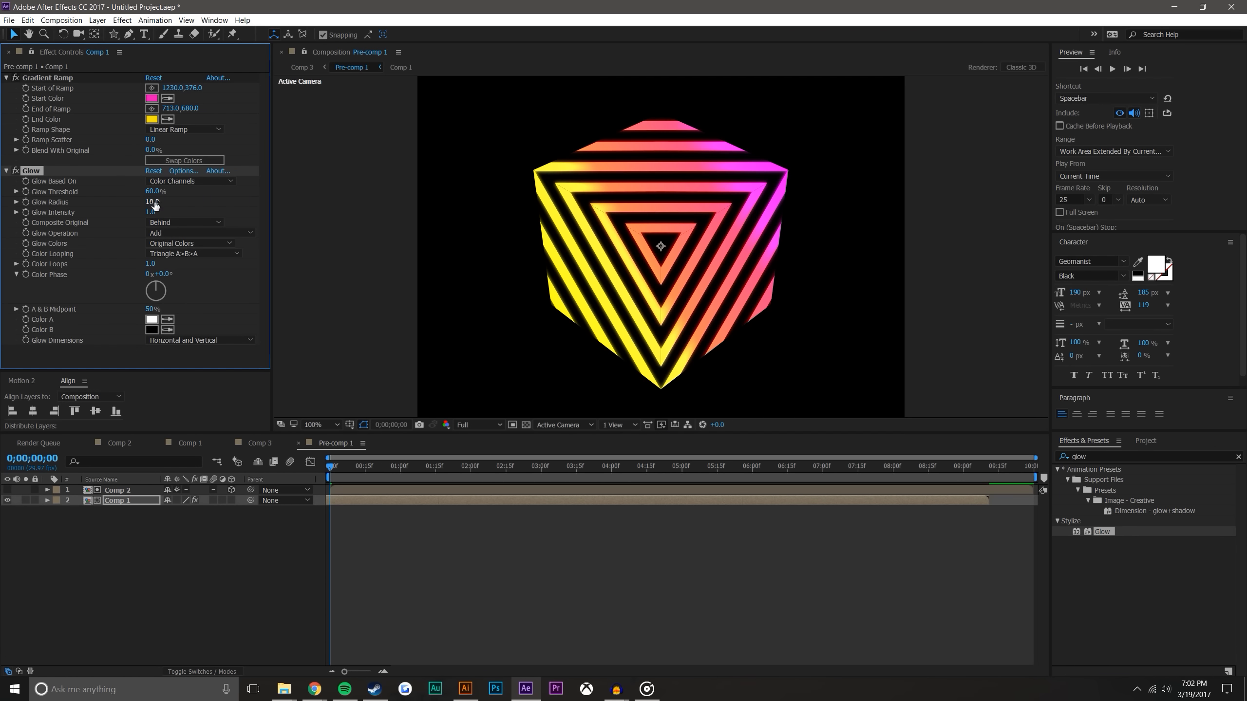
left_click_drag(420, 204, 539, 266)
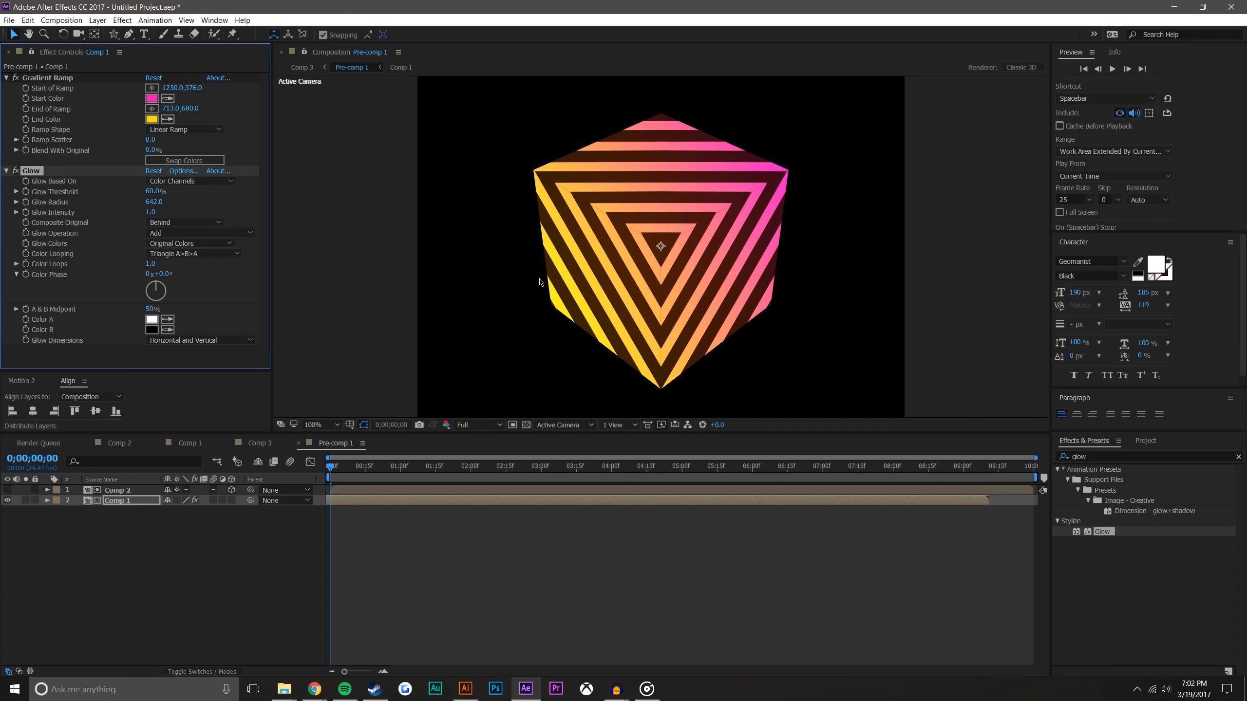
left_click(186, 597)
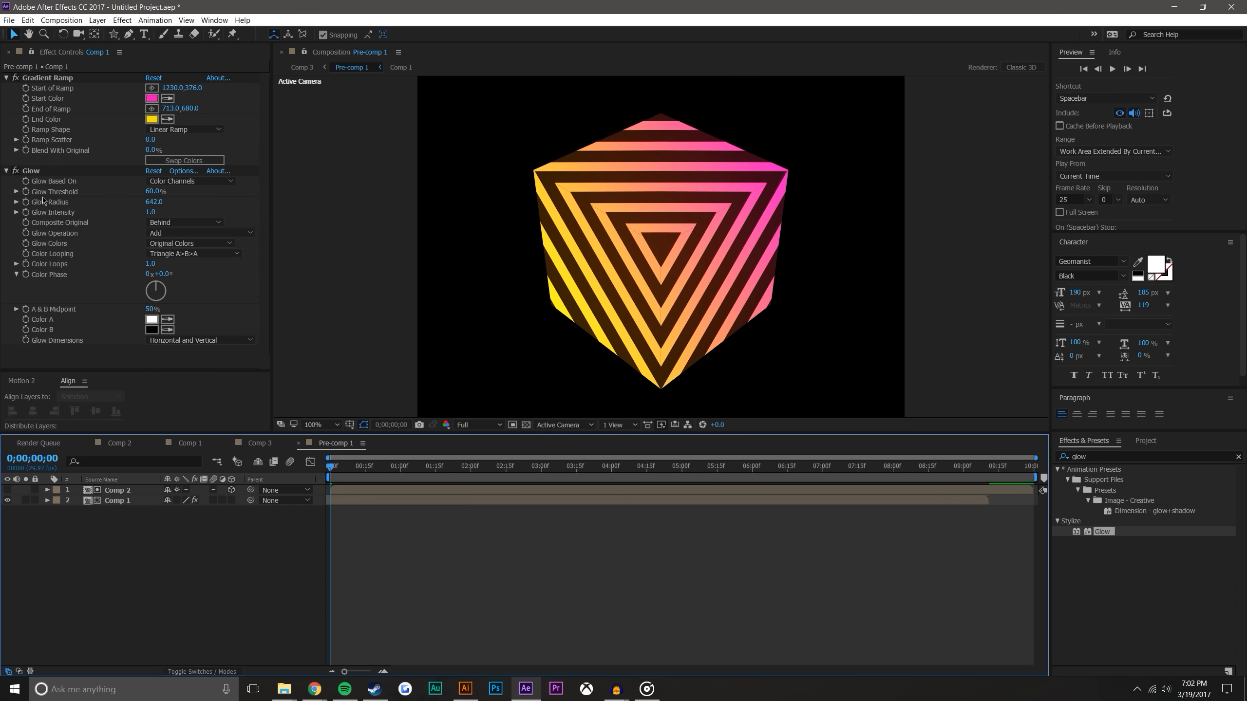
left_click(30, 171)
key("Delete")
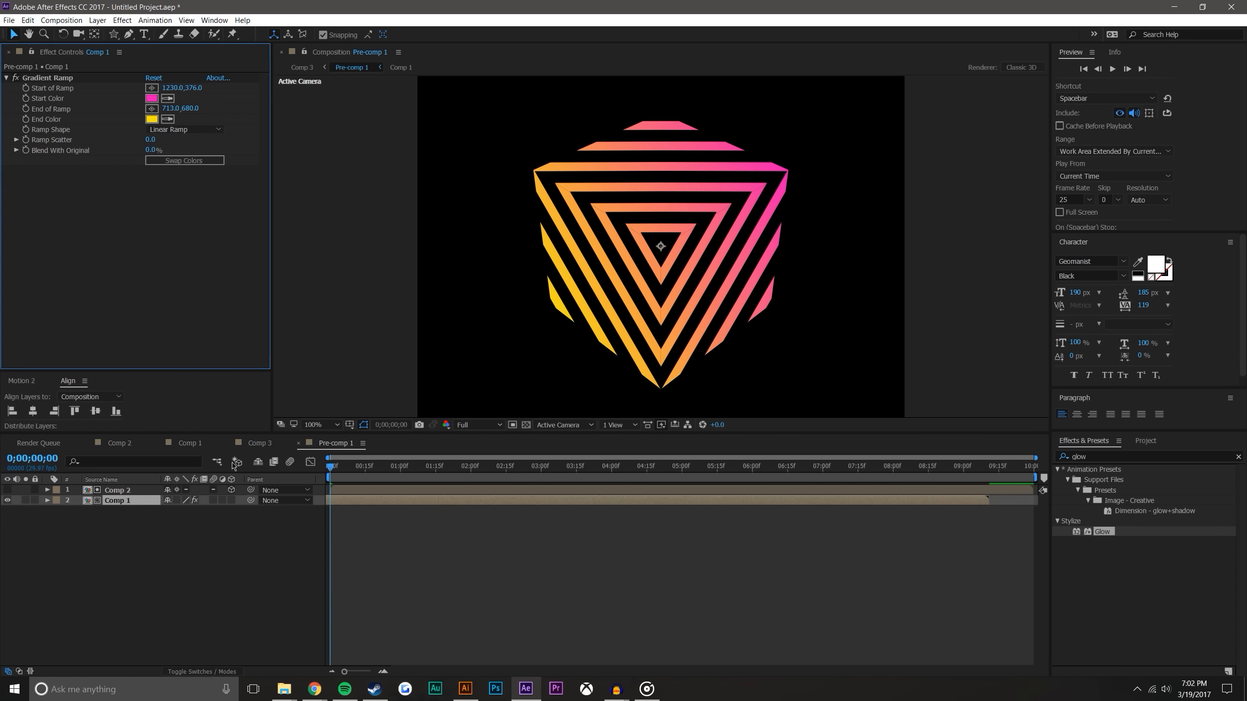
left_click(246, 582)
Reorder the timelines so Pre-comp 1 comes before Comp 3, and return to Comp 3
left_click(260, 444)
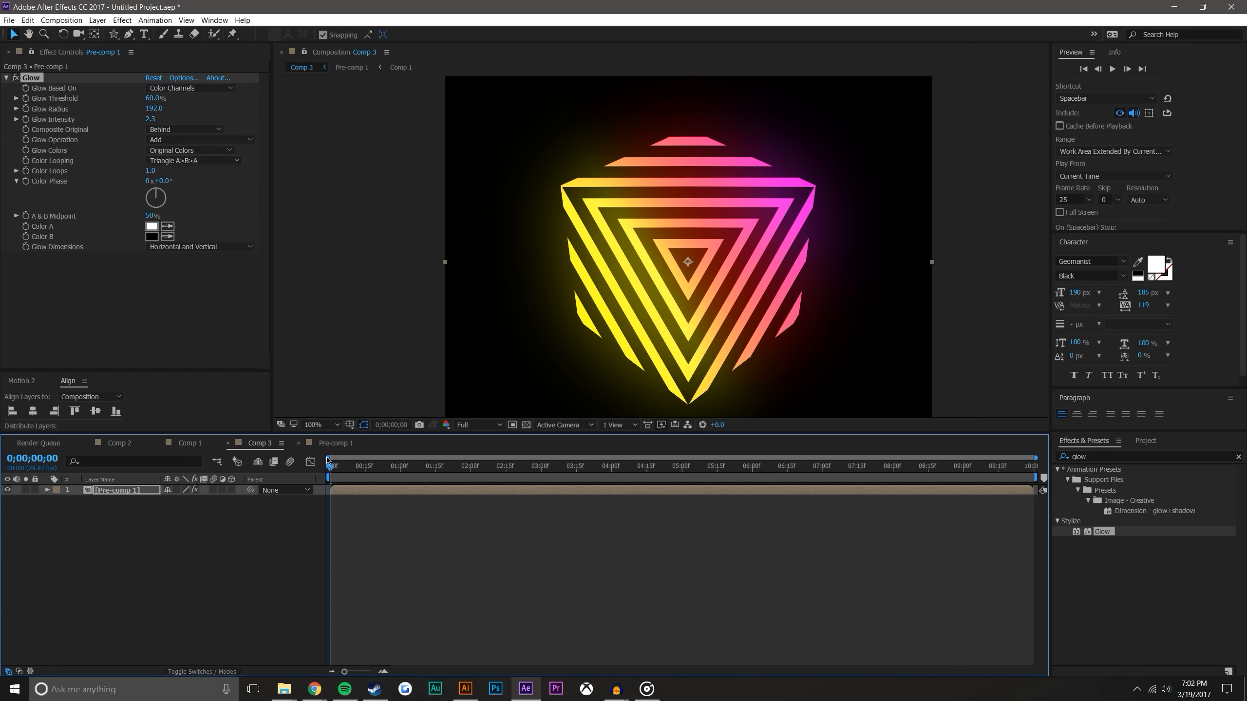
key("ctrl+shift+a")
left_click_drag(333, 445, 265, 444)
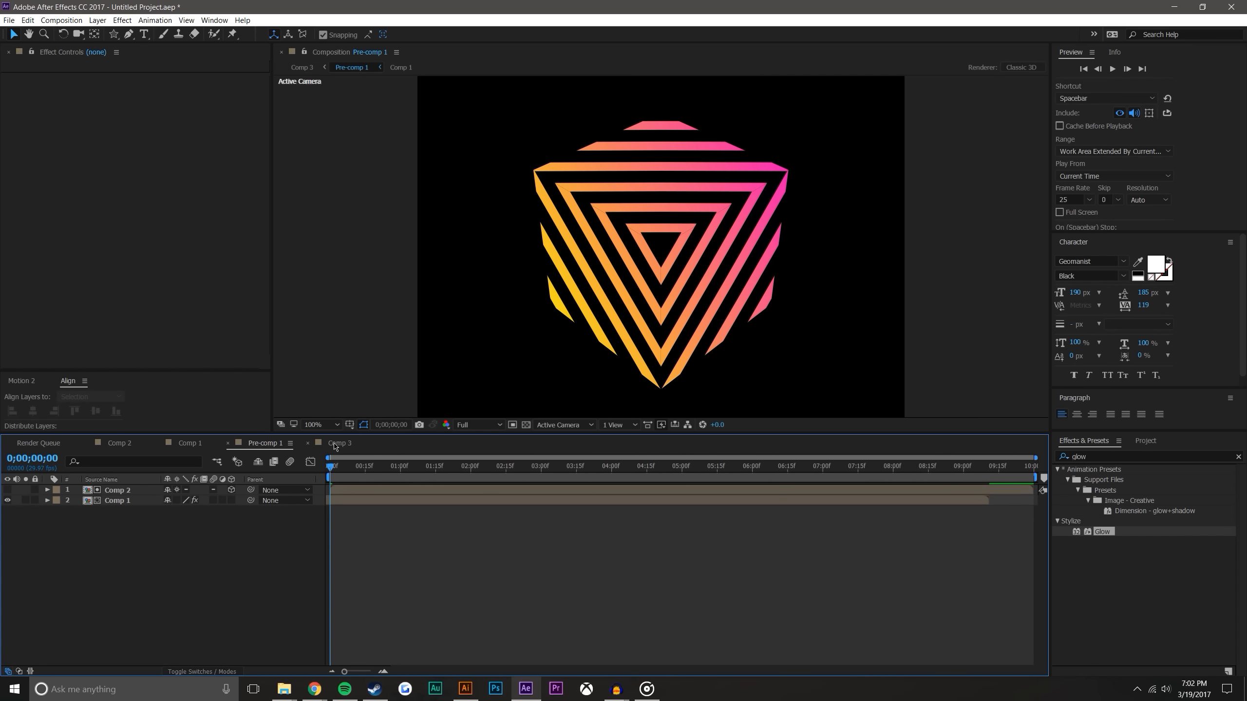
left_click(340, 443)
key("comma")
key("period")
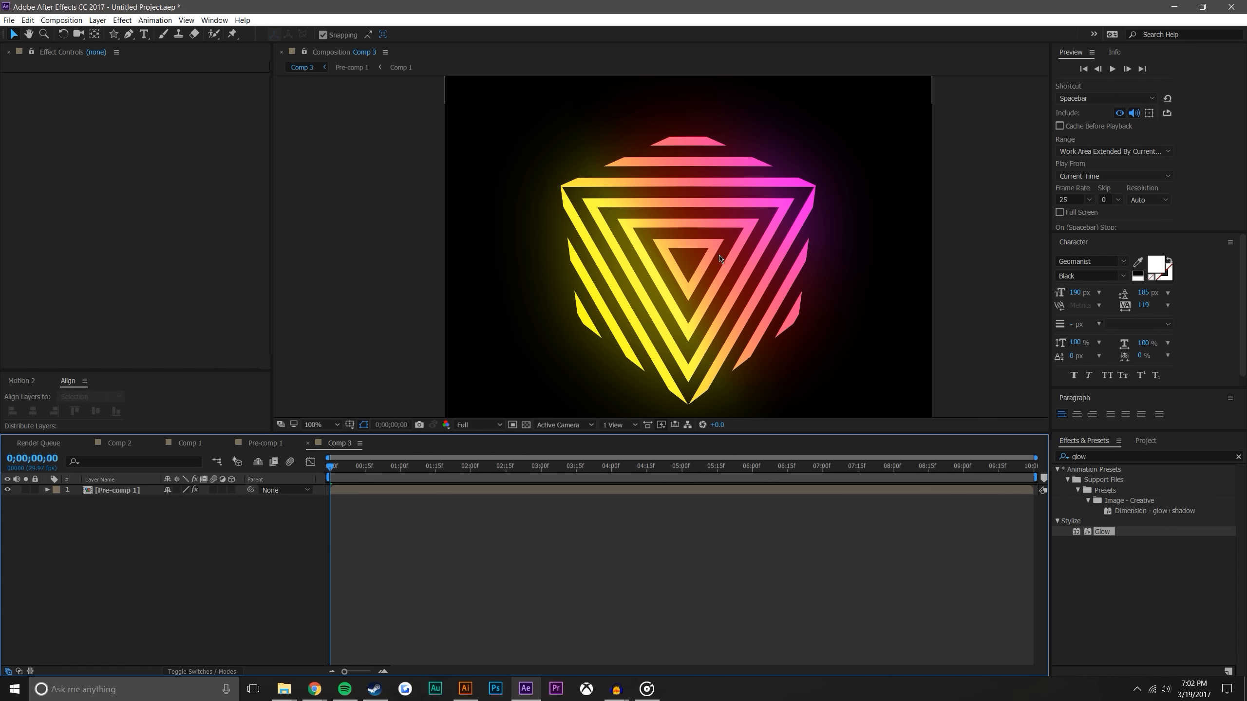
left_click_drag(720, 259, 701, 242)
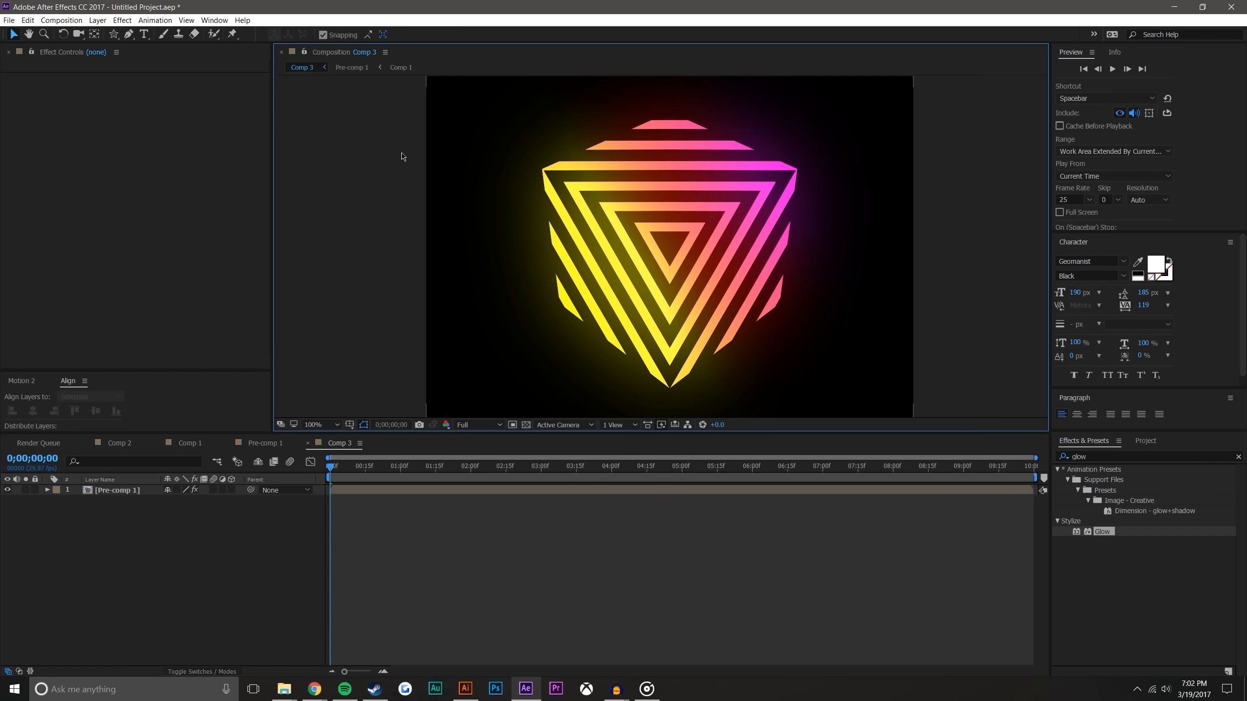
Set the project's color depth to 16 bits per channel in the project settings
left_click(9, 20)
left_click(73, 442)
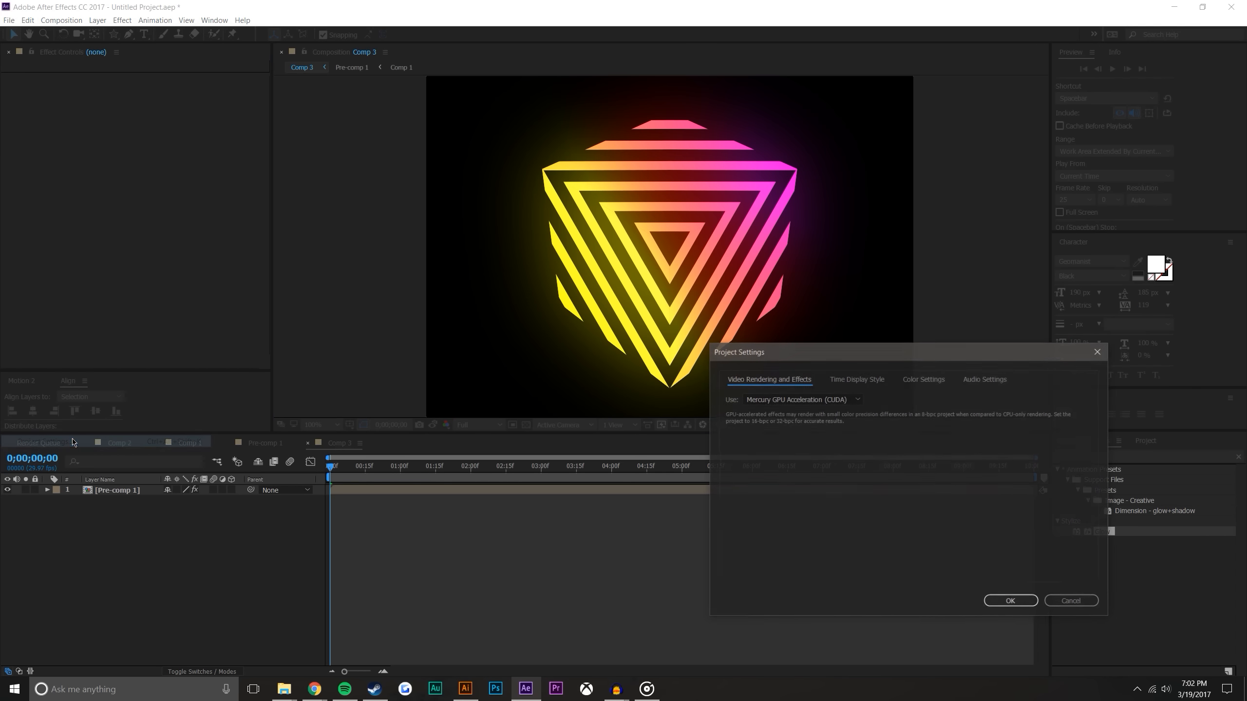
left_click(925, 383)
left_click(923, 399)
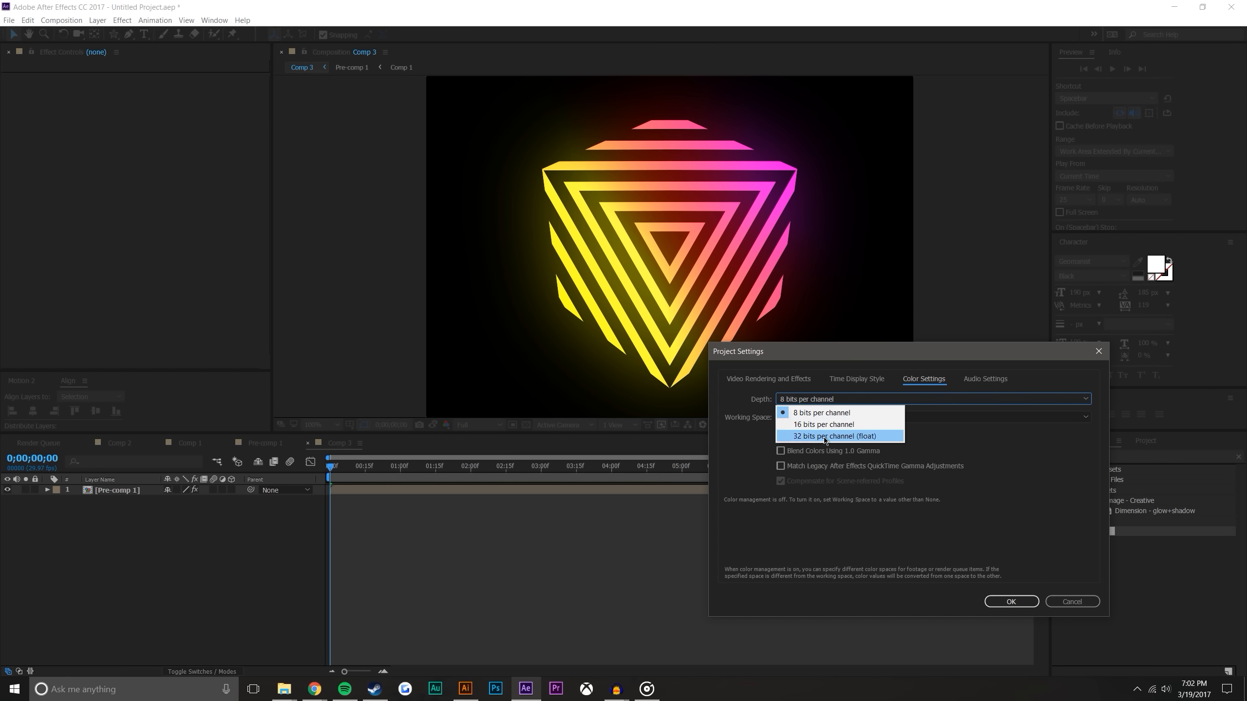
left_click(840, 425)
left_click(1017, 602)
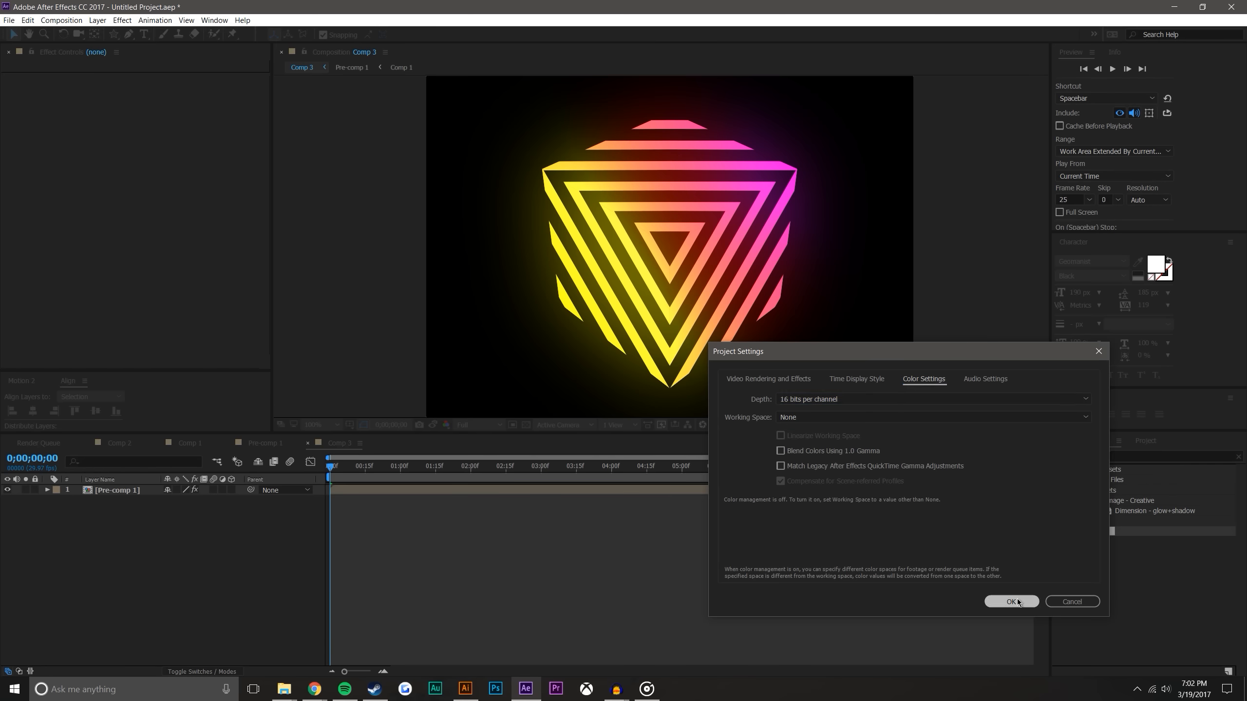
Enlarge the composition viewer and set the Pre-comp 1 layer's glow radius to 166
left_click_drag(739, 439, 740, 494)
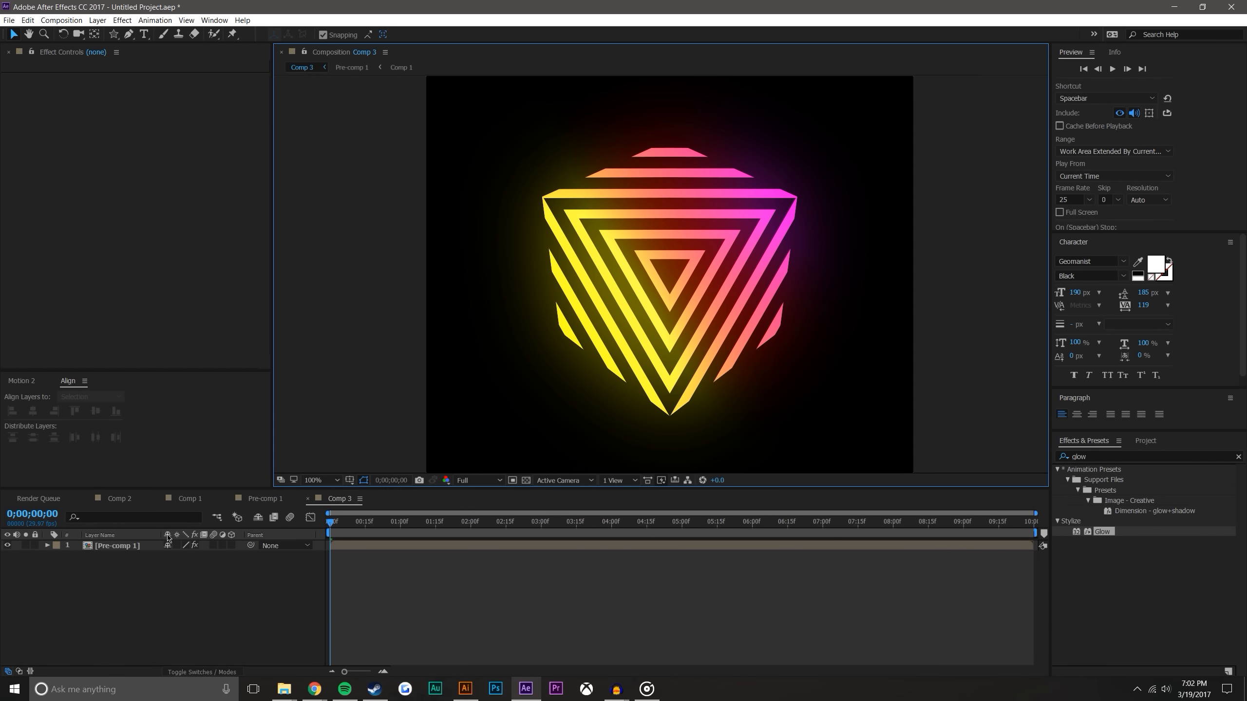
left_click(128, 545)
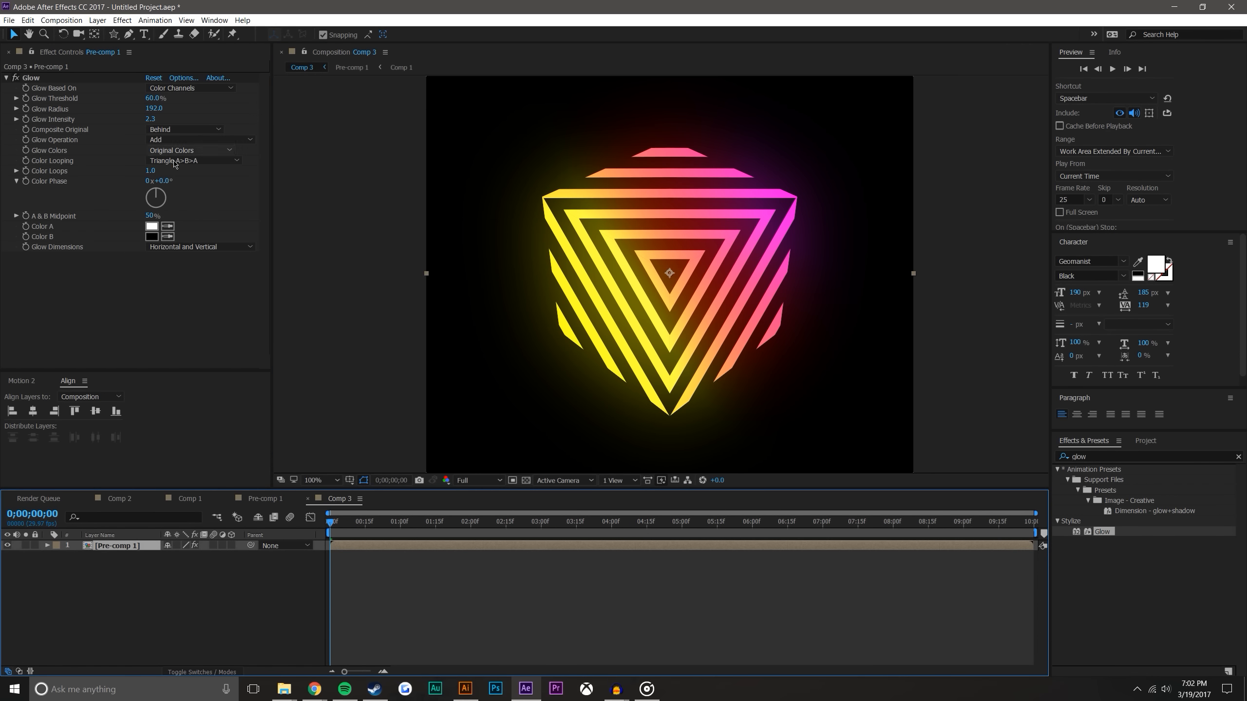
left_click_drag(154, 108, 213, 105)
left_click_drag(132, 102, 133, 102)
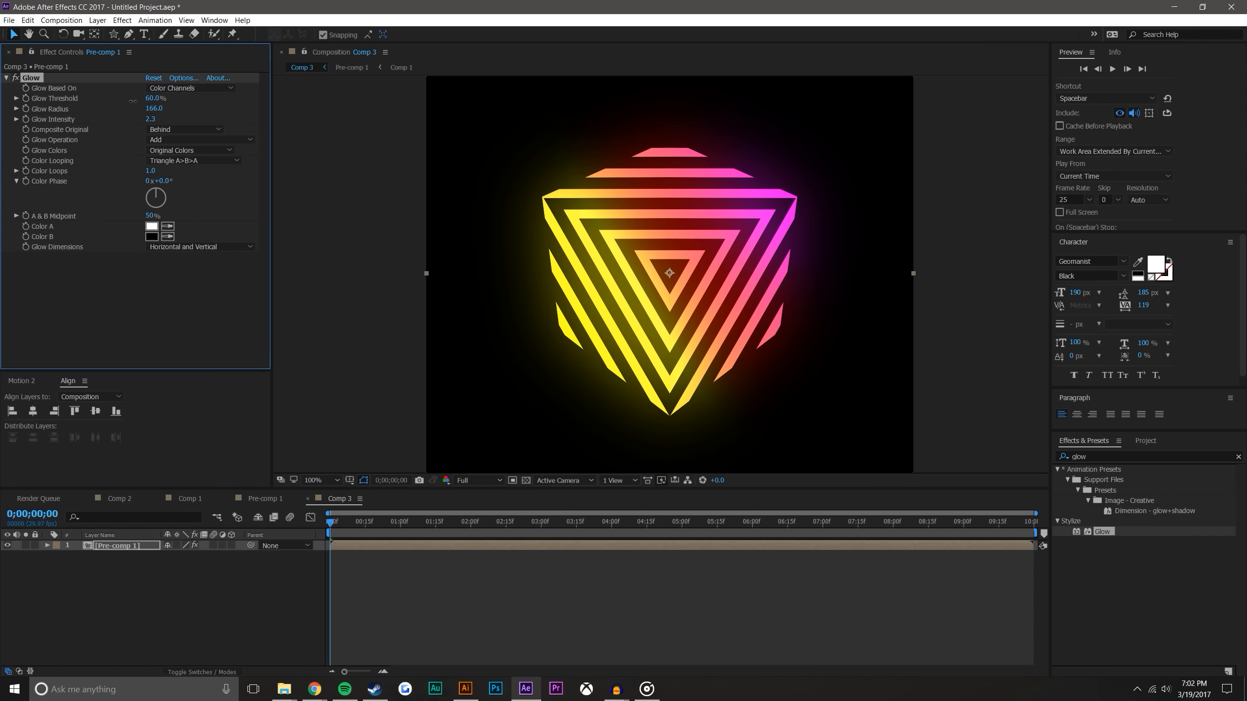
Set the project's color depth to 32 bits per channel (float) in the project settings
left_click(9, 20)
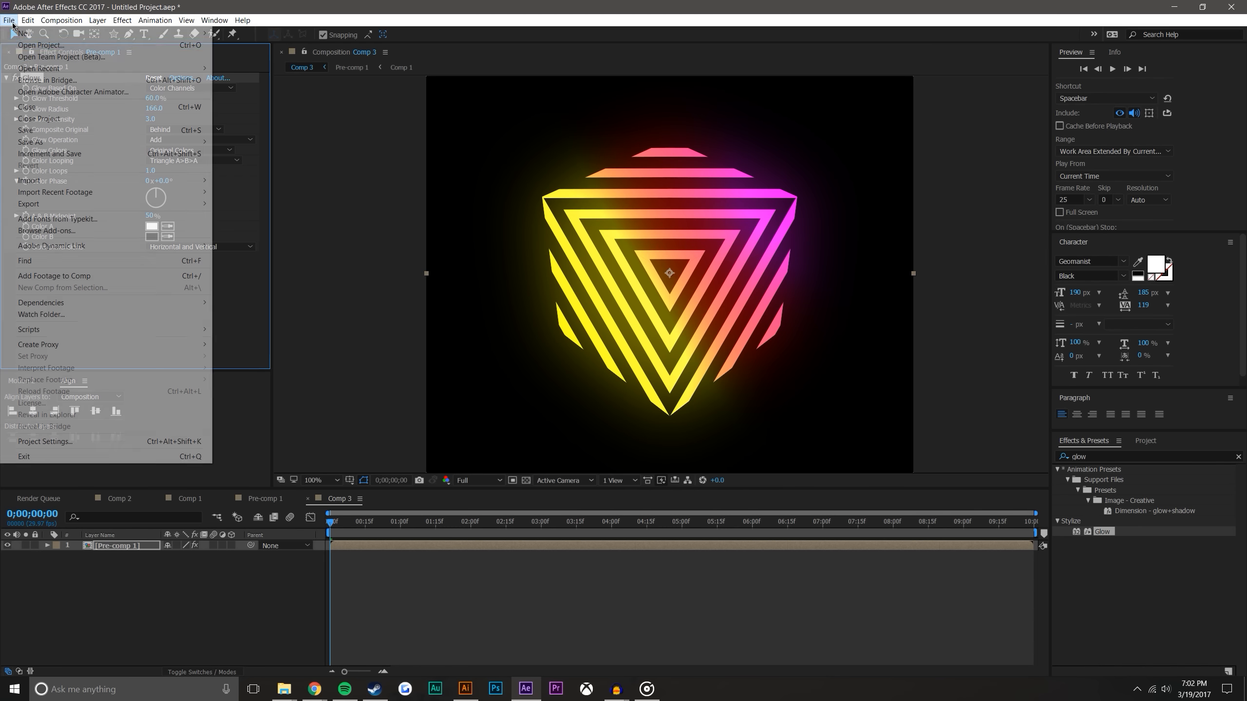
left_click(48, 441)
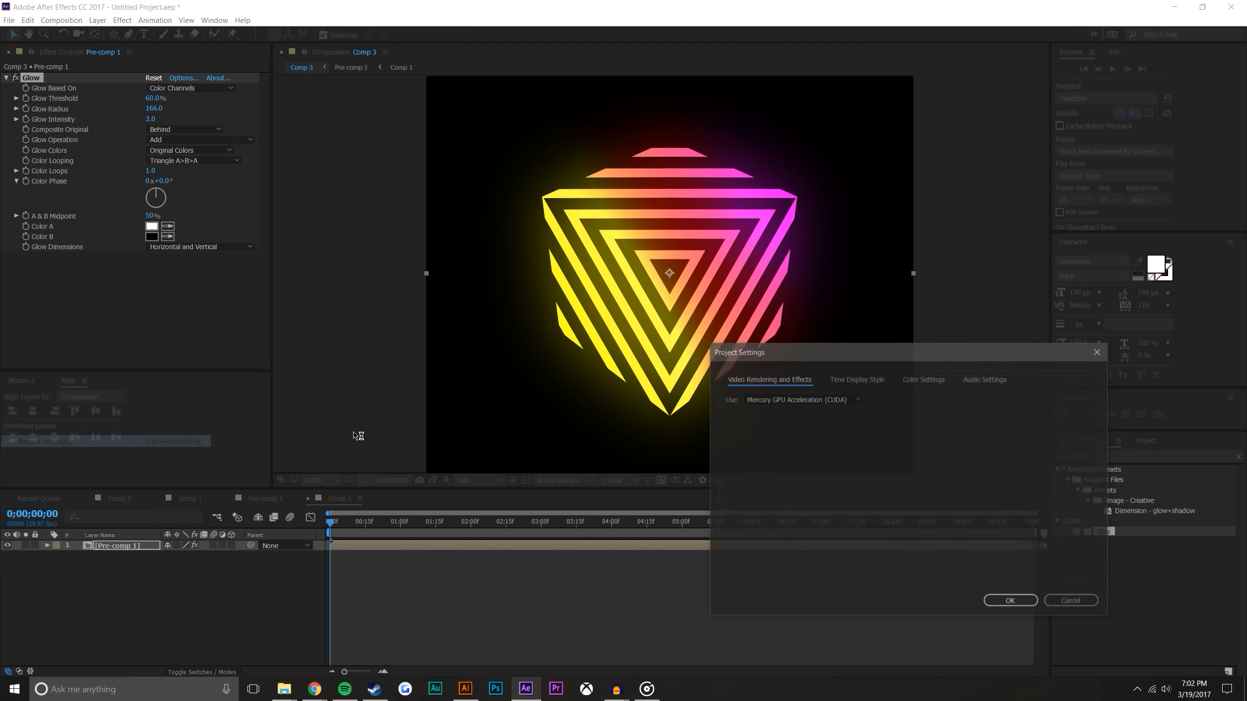
left_click(923, 379)
left_click(832, 400)
left_click(814, 440)
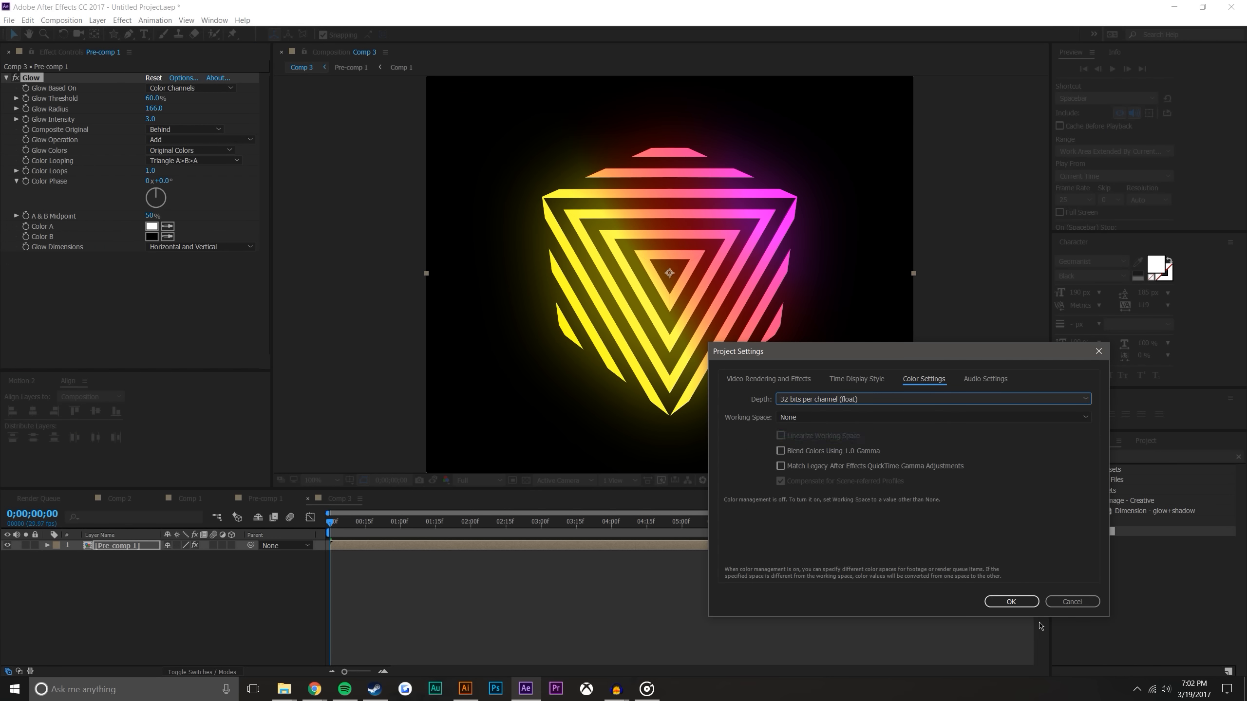
left_click(1011, 602)
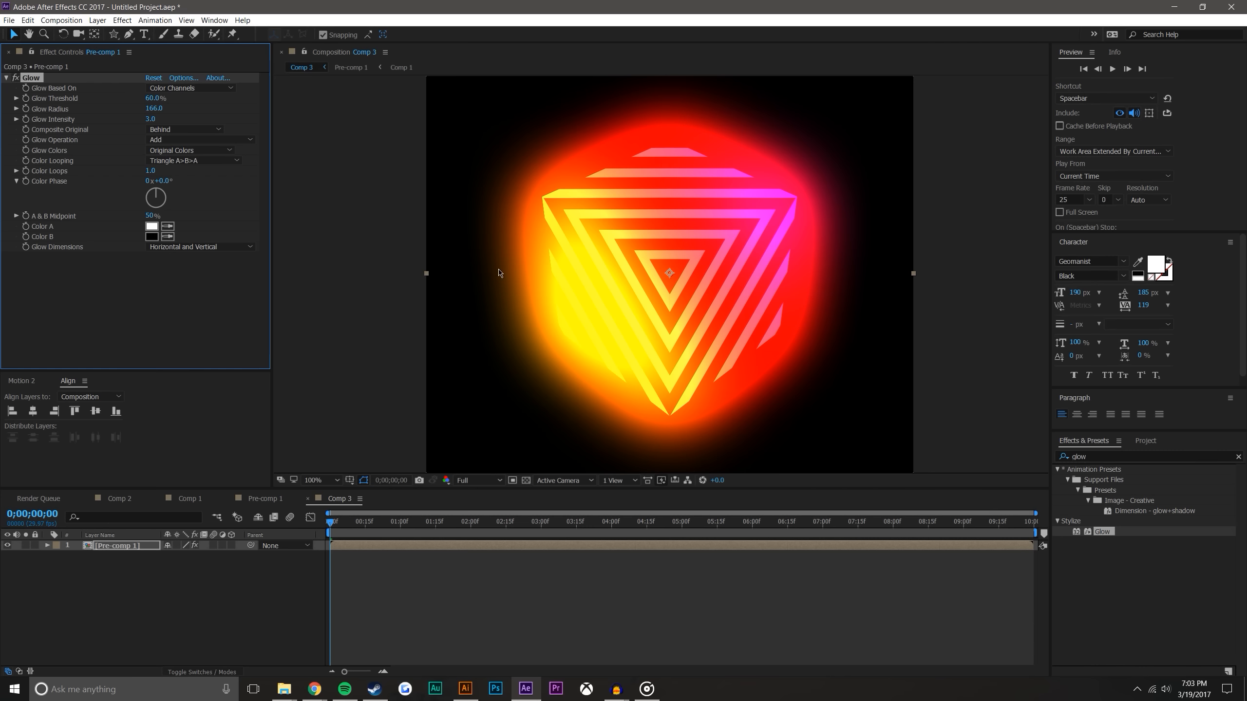
Set the Pre-comp 1 layer's glow radius to 203 and its glow intensity to 0.6
left_click_drag(146, 108, 59, 116)
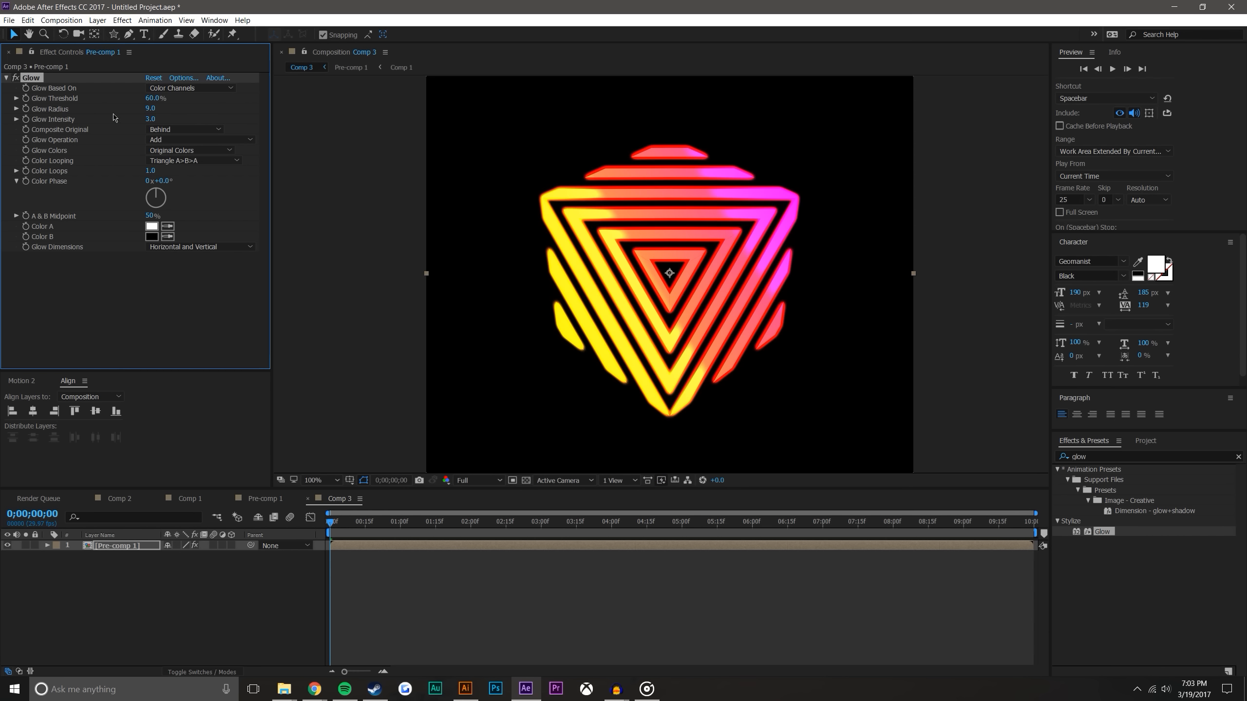
mouse_move(216, 126)
left_mouse_down()
mouse_move(149, 127)
mouse_move(170, 99)
mouse_move(137, 107)
mouse_move(233, 111)
left_mouse_up()
mouse_move(156, 118)
left_mouse_down()
mouse_move(142, 121)
mouse_move(162, 126)
left_mouse_up()
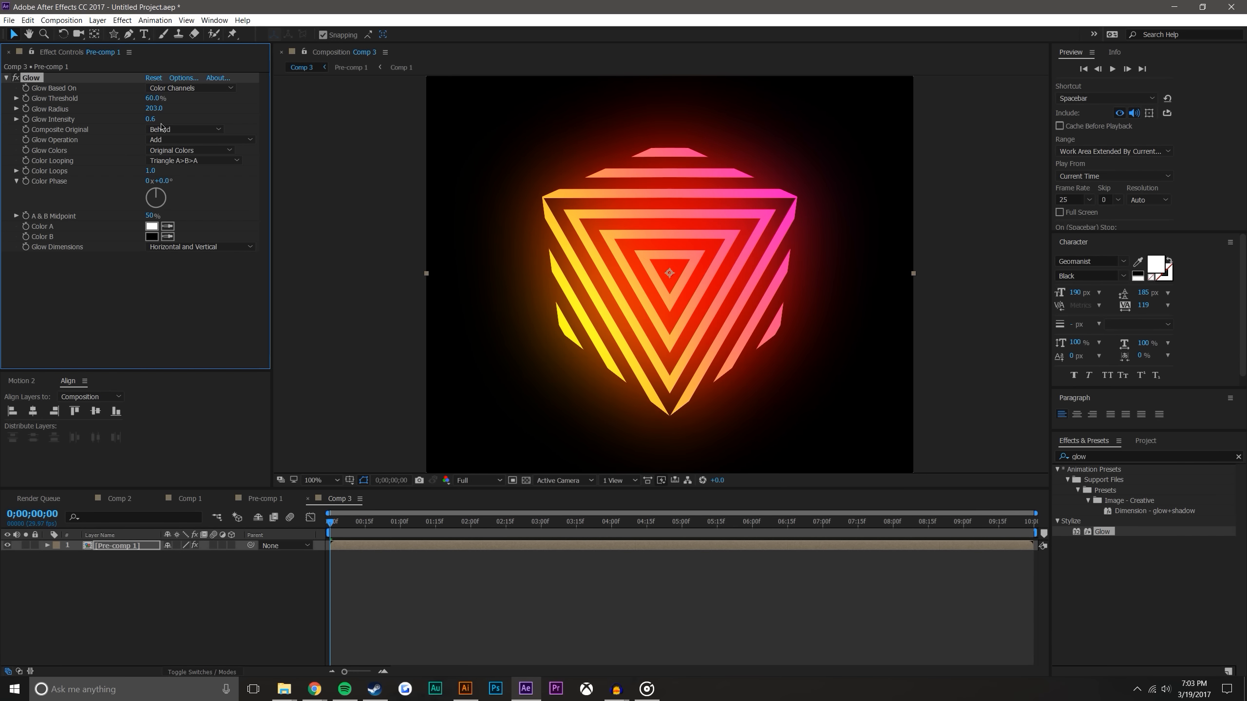
left_click(220, 604)
Duplicate the Glow effect on the Pre-comp 1 layer and collapse the copy's settings
left_click(31, 77)
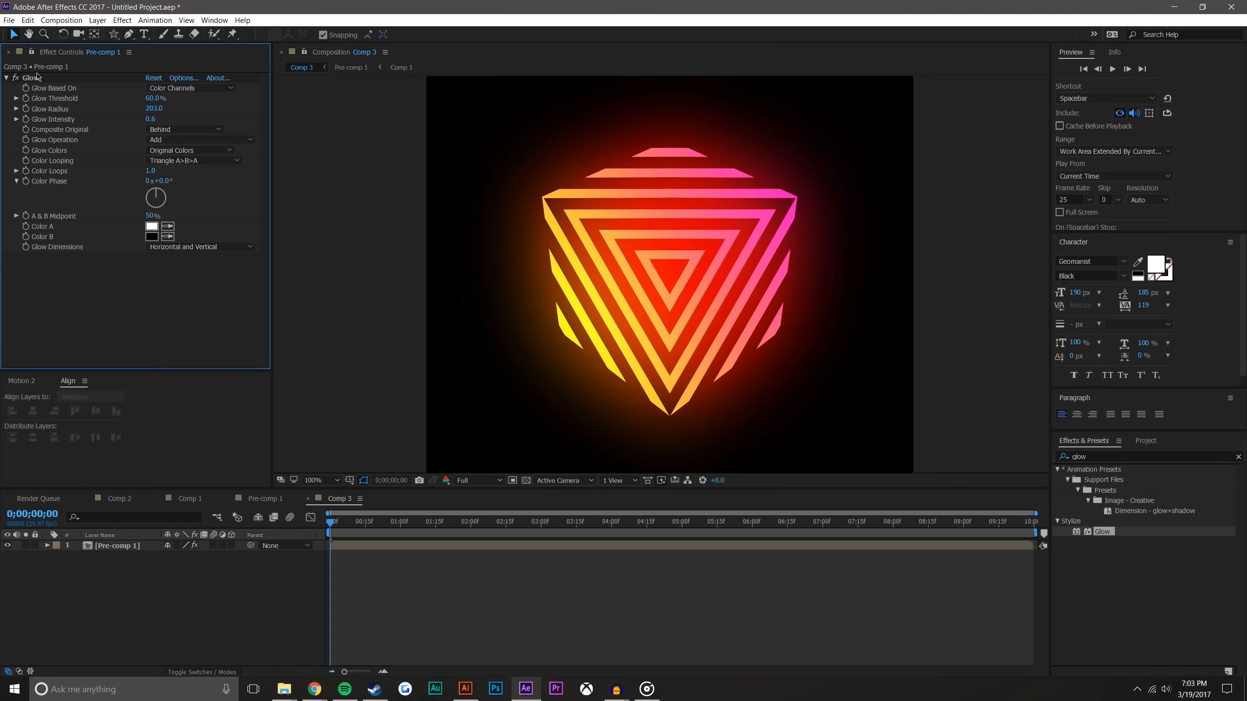
key("ctrl+d")
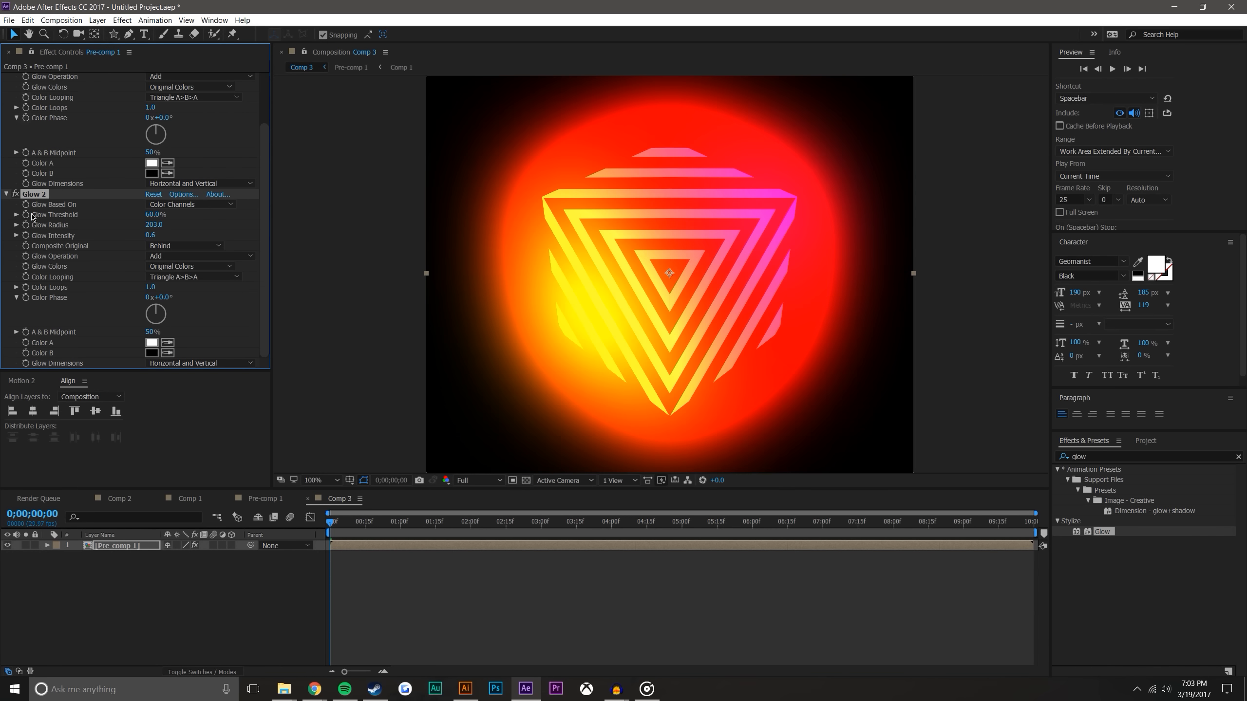
left_click(7, 194)
Set the first Glow's threshold to 54.9%, radius to 0 and intensity to 0.1
left_click_drag(143, 106, 3, 128)
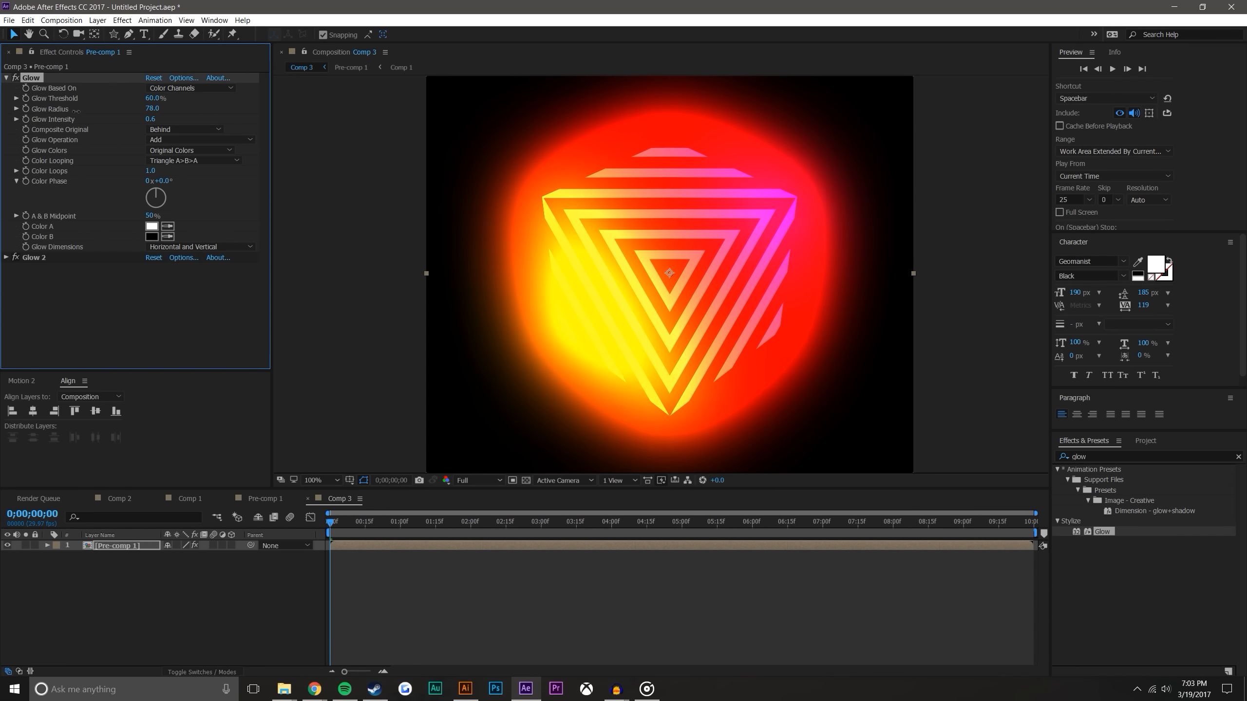
left_click_drag(125, 118, 108, 119)
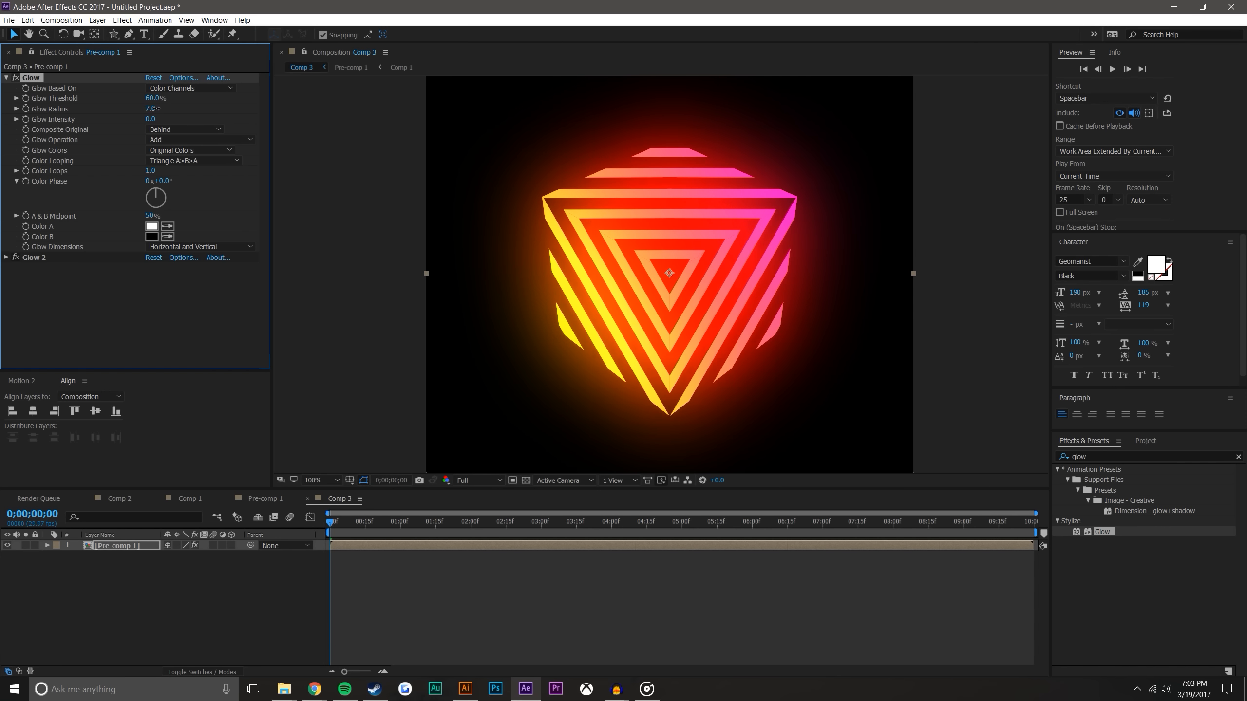
left_click_drag(166, 109, 35, 125)
left_click_drag(150, 118, 88, 121)
left_click(204, 578)
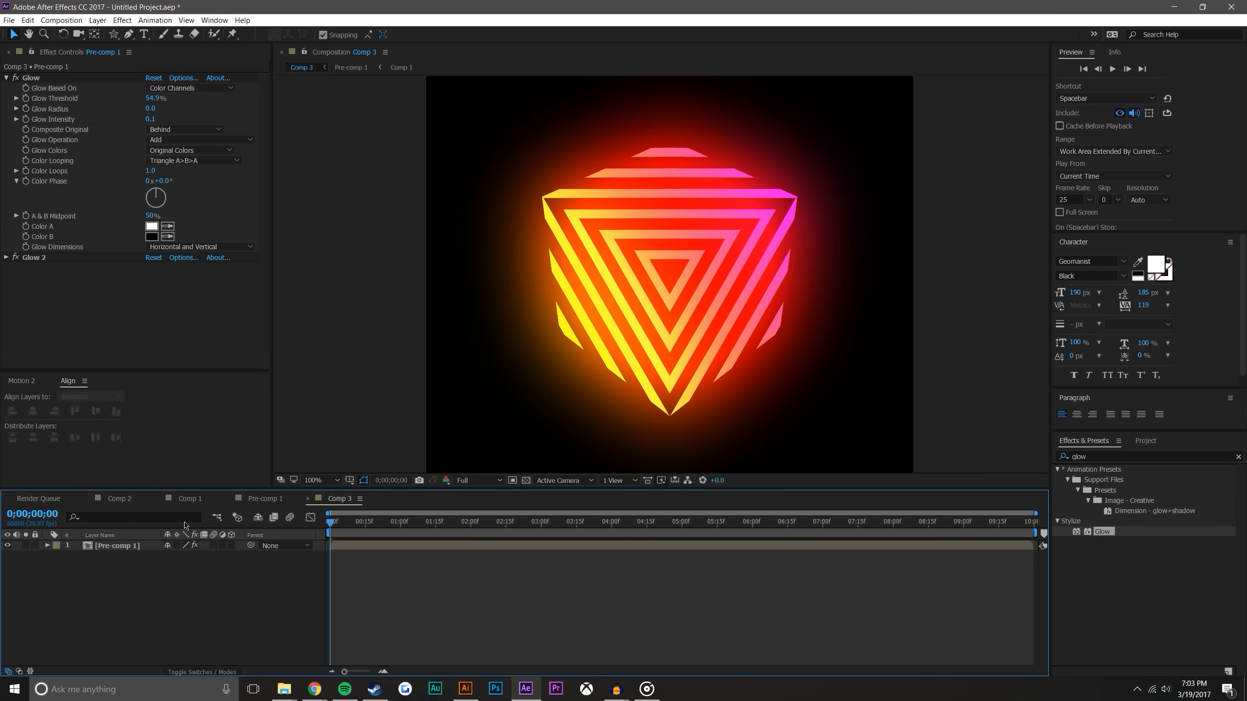
With Glow 2 temporarily disabled, set the first Glow's threshold to 84.1%, radius to 24.2 and intensity to 1.4
left_click(5, 78)
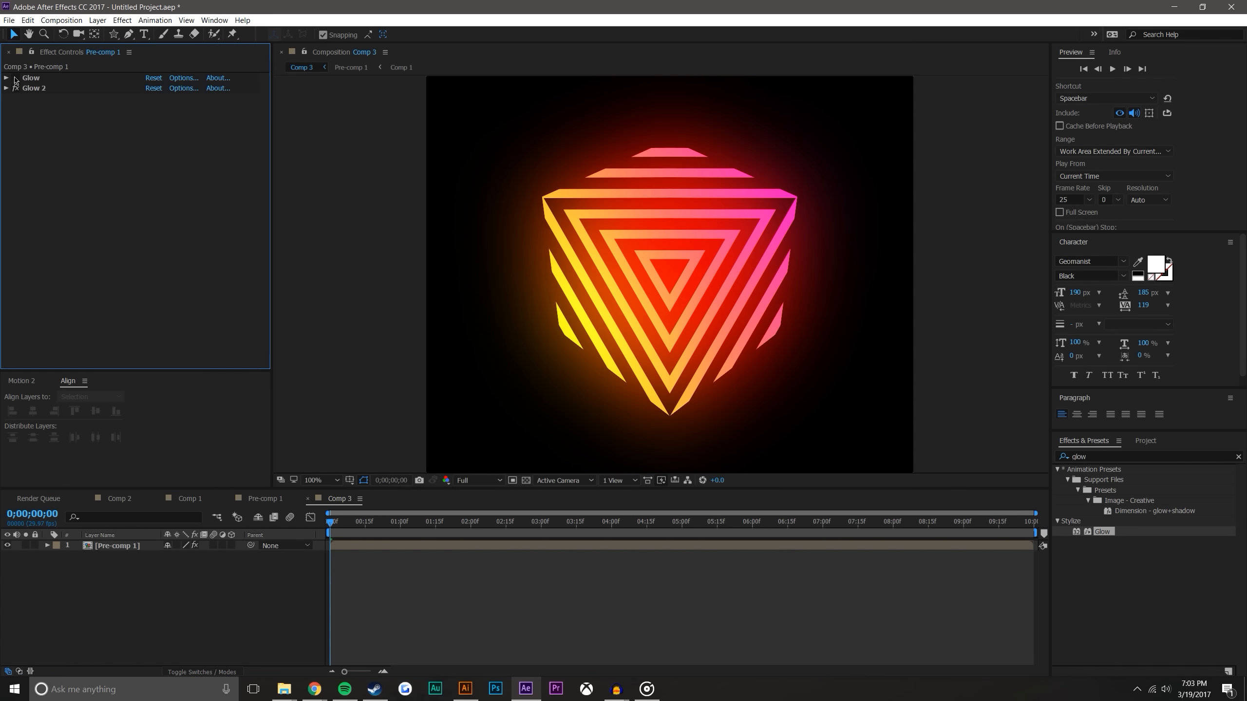
left_click(15, 77)
left_click(15, 88)
left_click(16, 77)
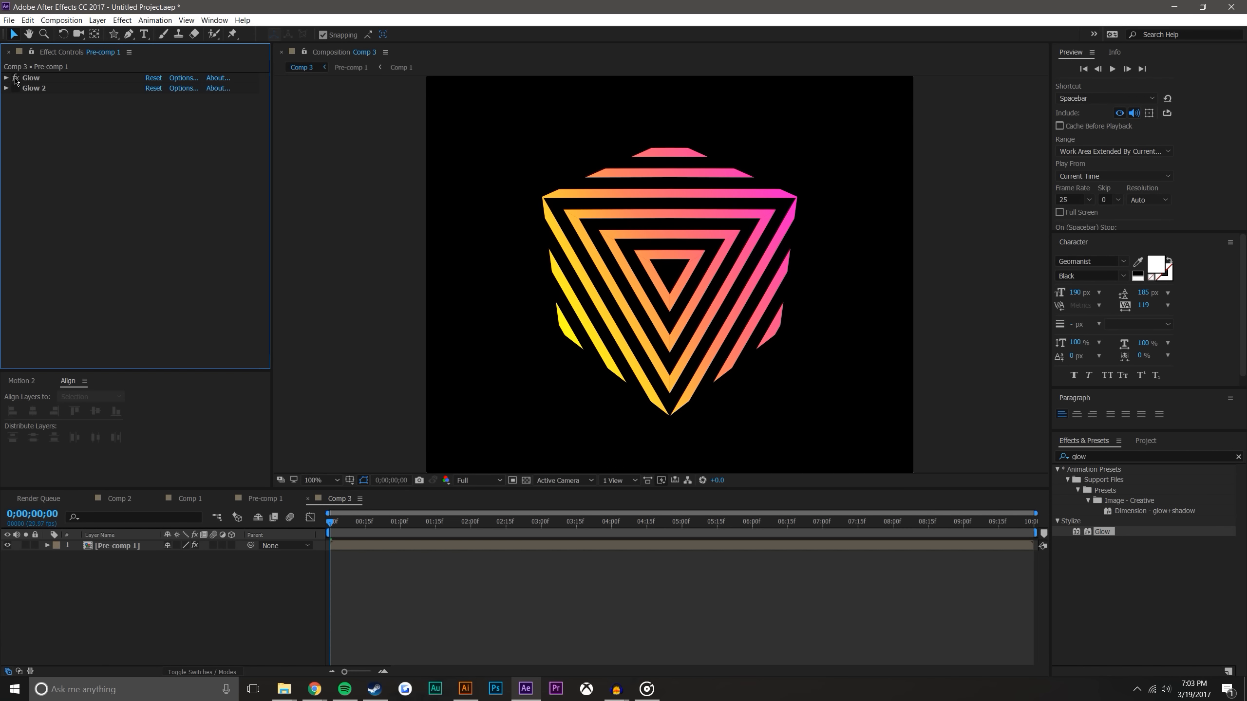
left_click(46, 79)
left_click(5, 78)
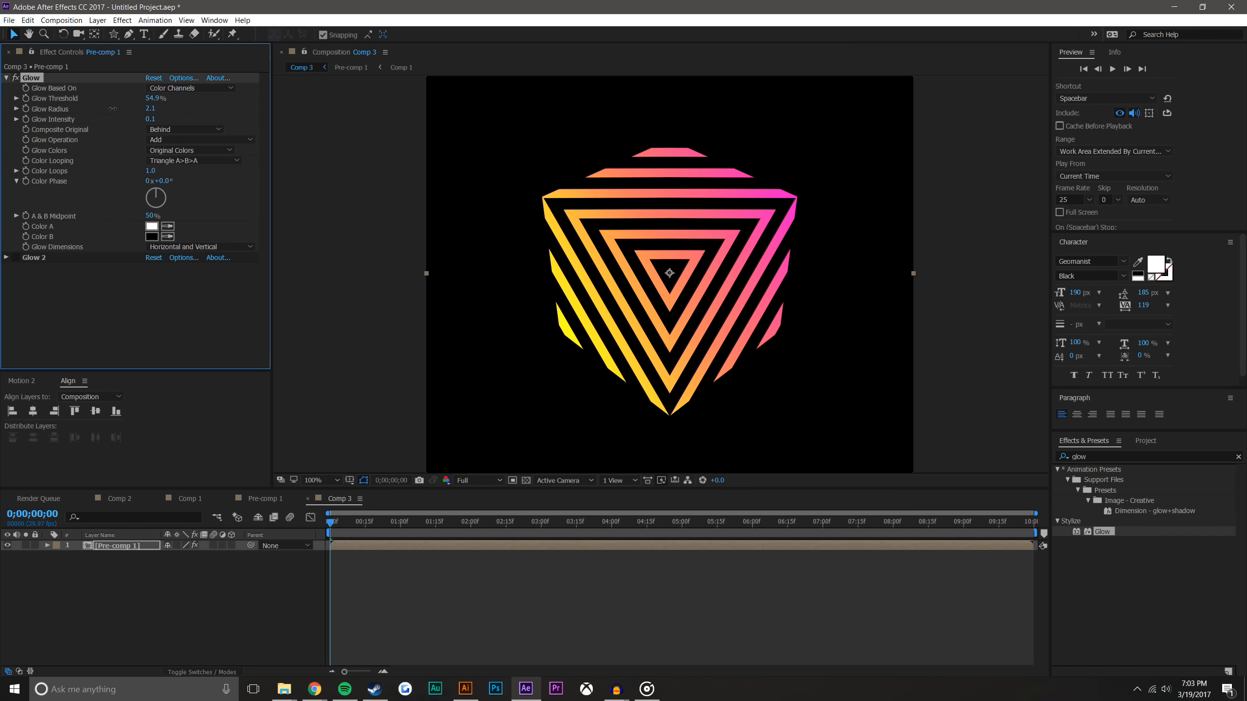
left_click_drag(184, 116, 981, 155)
left_click_drag(150, 109, 171, 111)
left_click_drag(272, 106, 612, 124)
left_click(16, 258)
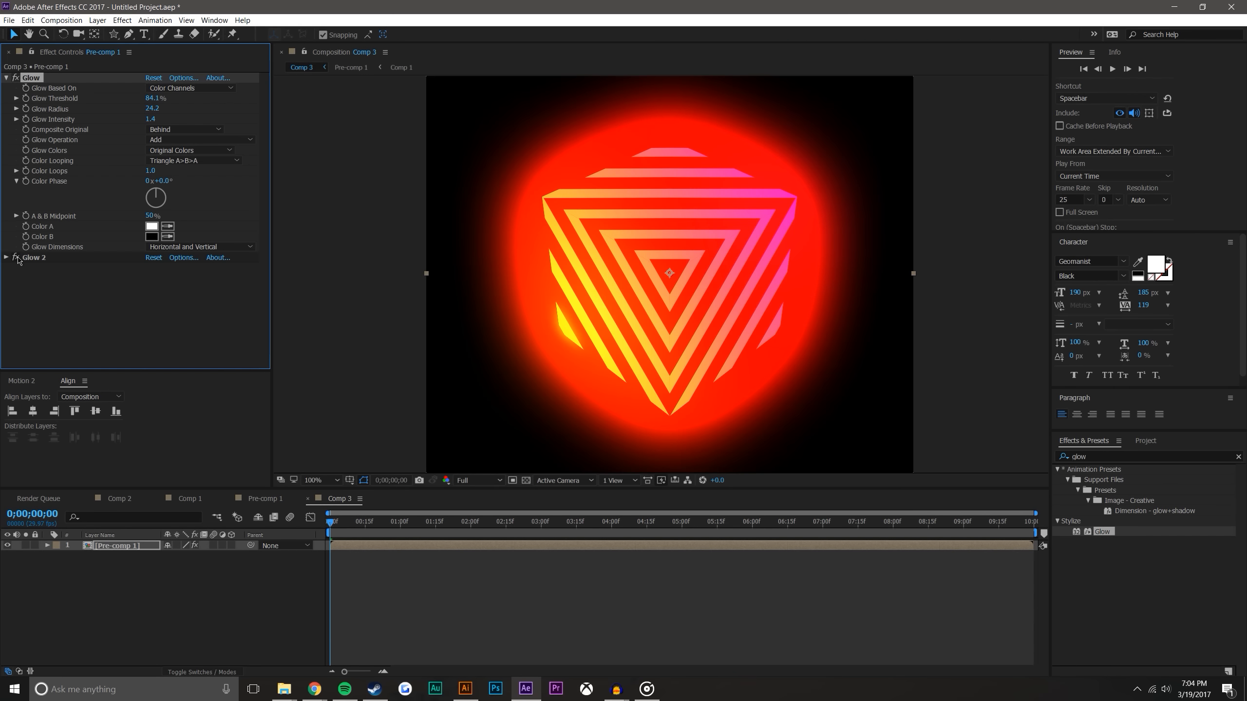
Set Glow 2's threshold to 63.9%, radius to 180.6 and intensity to 0.4
left_click(6, 257)
scroll(167, 213, "down", 2)
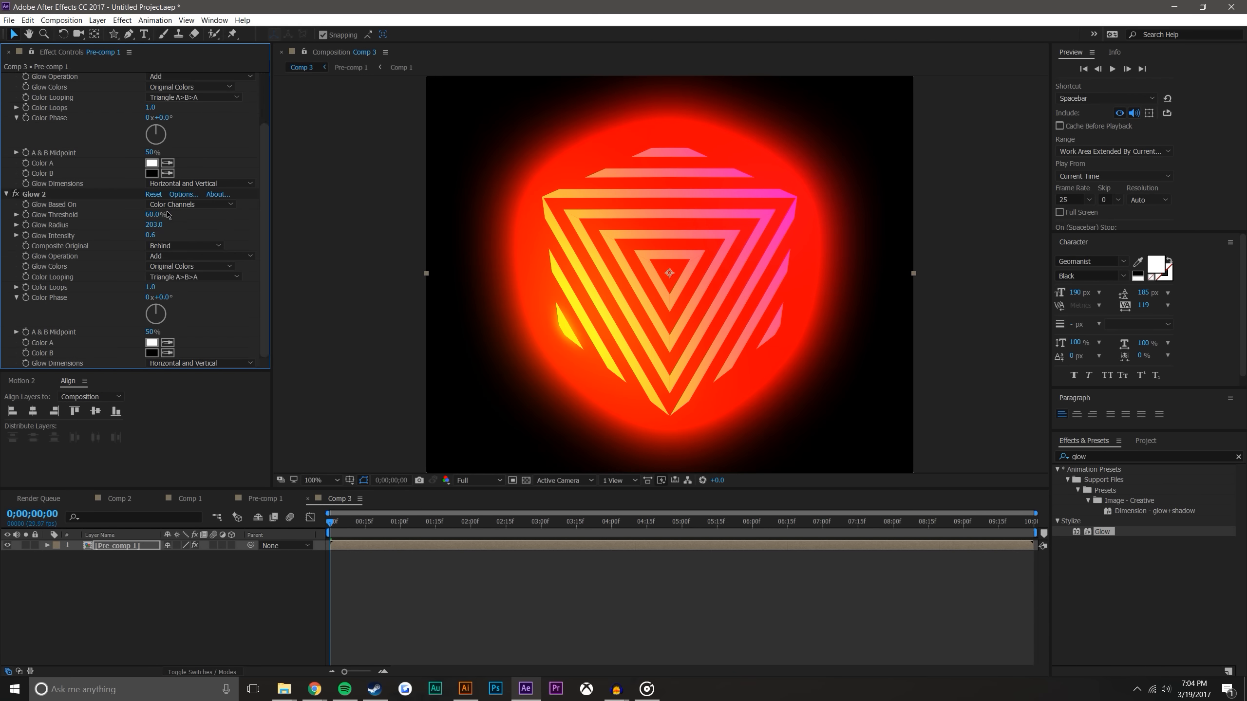
left_click_drag(154, 224, 2, 234)
mouse_move(140, 216)
left_mouse_down()
mouse_move(267, 237)
mouse_move(137, 214)
mouse_move(213, 216)
mouse_move(197, 219)
mouse_move(226, 219)
mouse_move(147, 217)
left_mouse_up()
Reduce the project's color depth below 32 bits per channel in the project settings
left_click(9, 20)
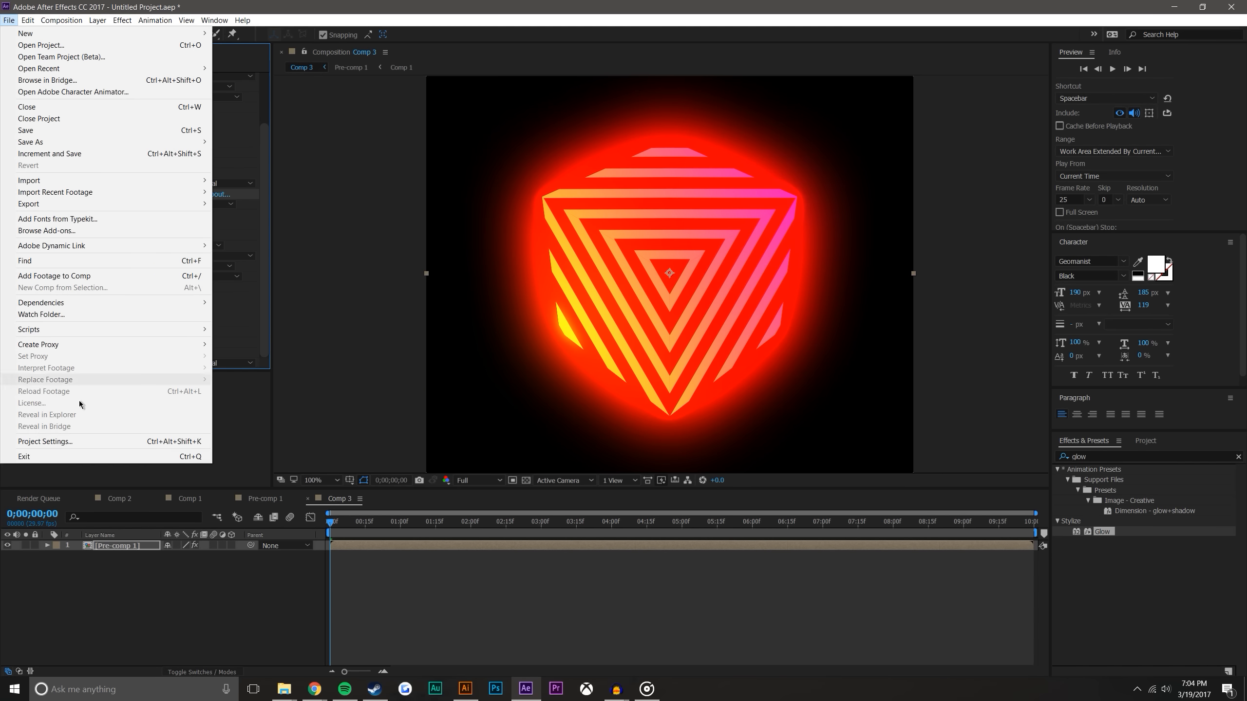
left_click(78, 442)
left_click(931, 376)
left_click(834, 398)
left_click(834, 421)
left_click(1012, 602)
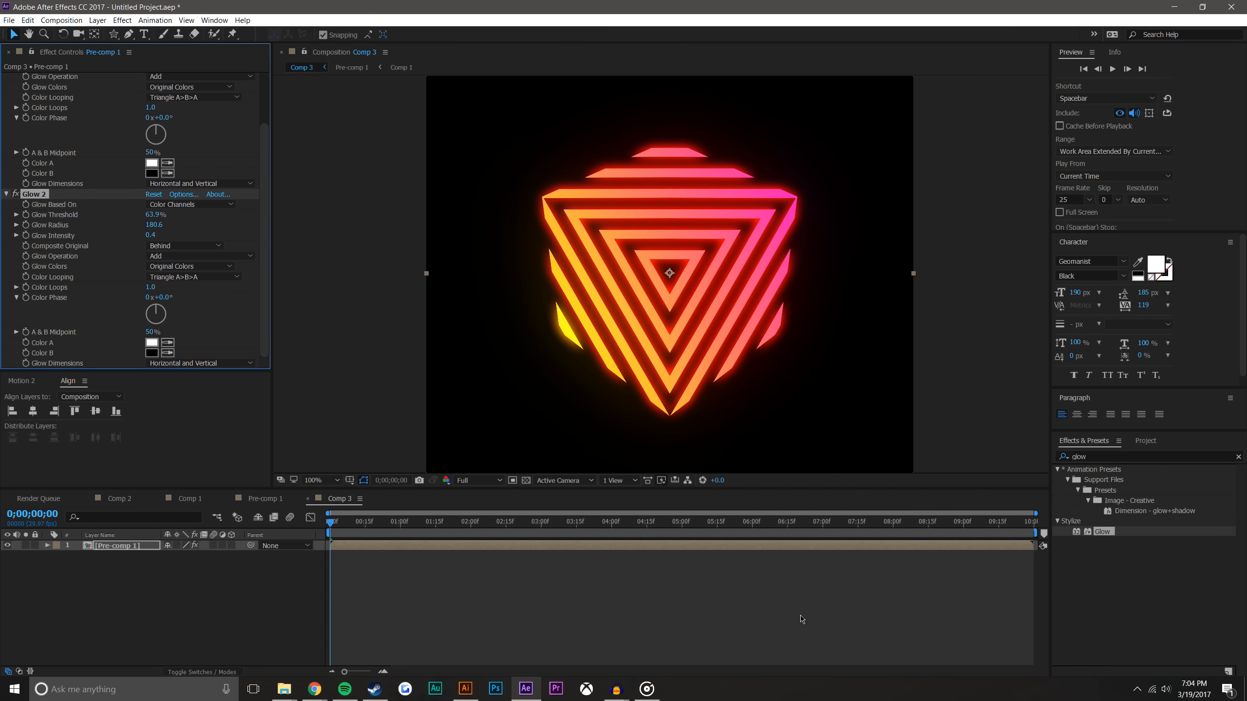
Set Glow 2's threshold to 72.2%, radius to 215.6 and intensity to 1.7
left_click_drag(150, 234, 176, 217)
left_click(574, 625)
scroll(666, 302, "down", 2)
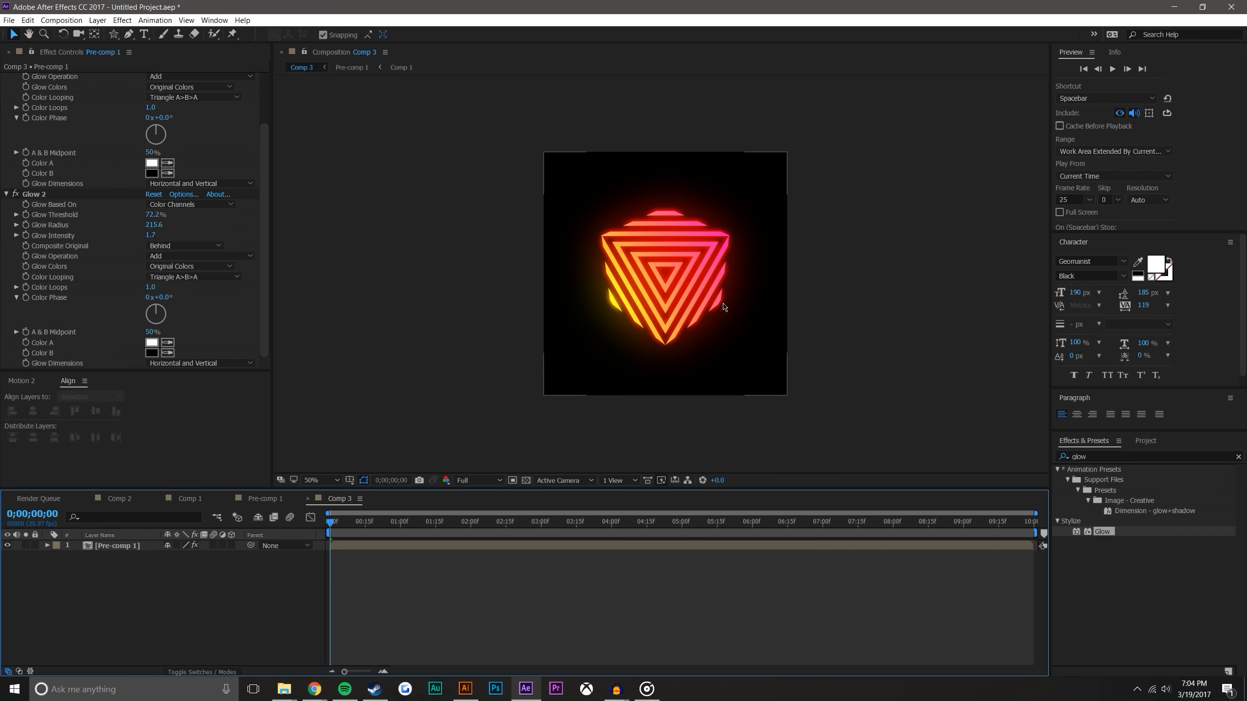
scroll(724, 308, "up", 2)
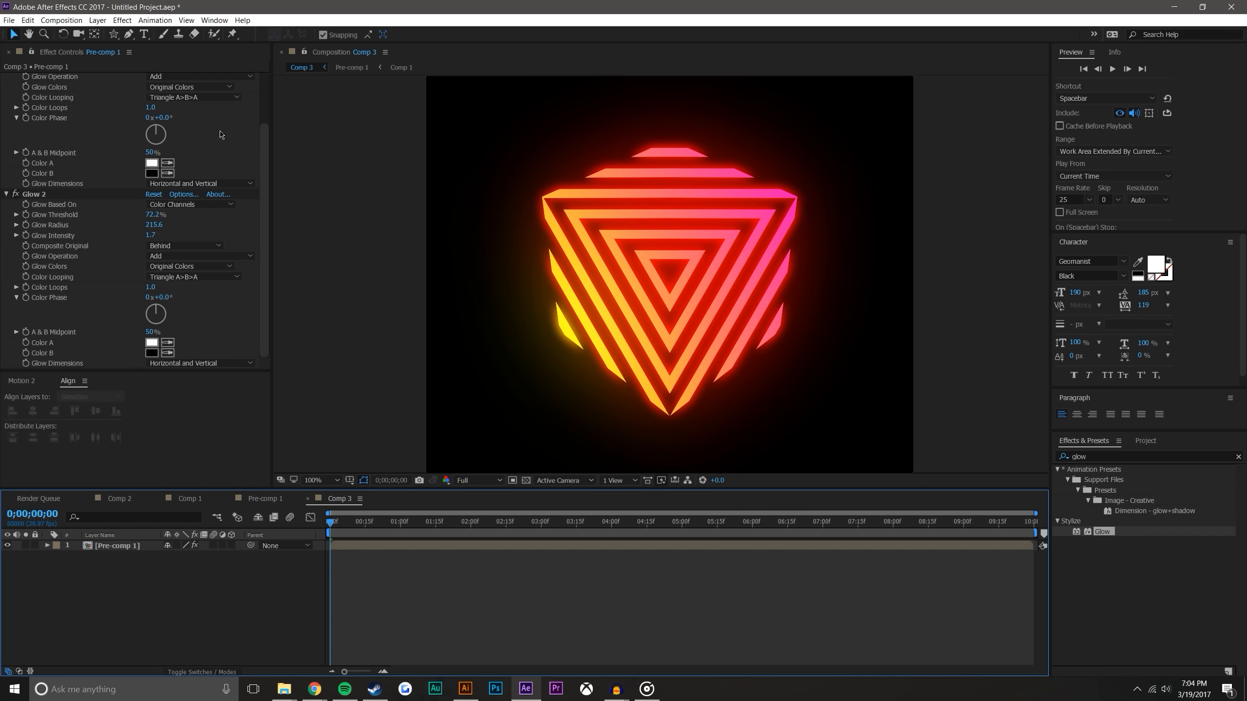
Try raising the first Glow's intensity to about 3.3 and undo the change
scroll(163, 123, "up", 3)
left_click_drag(162, 124, 431, 134)
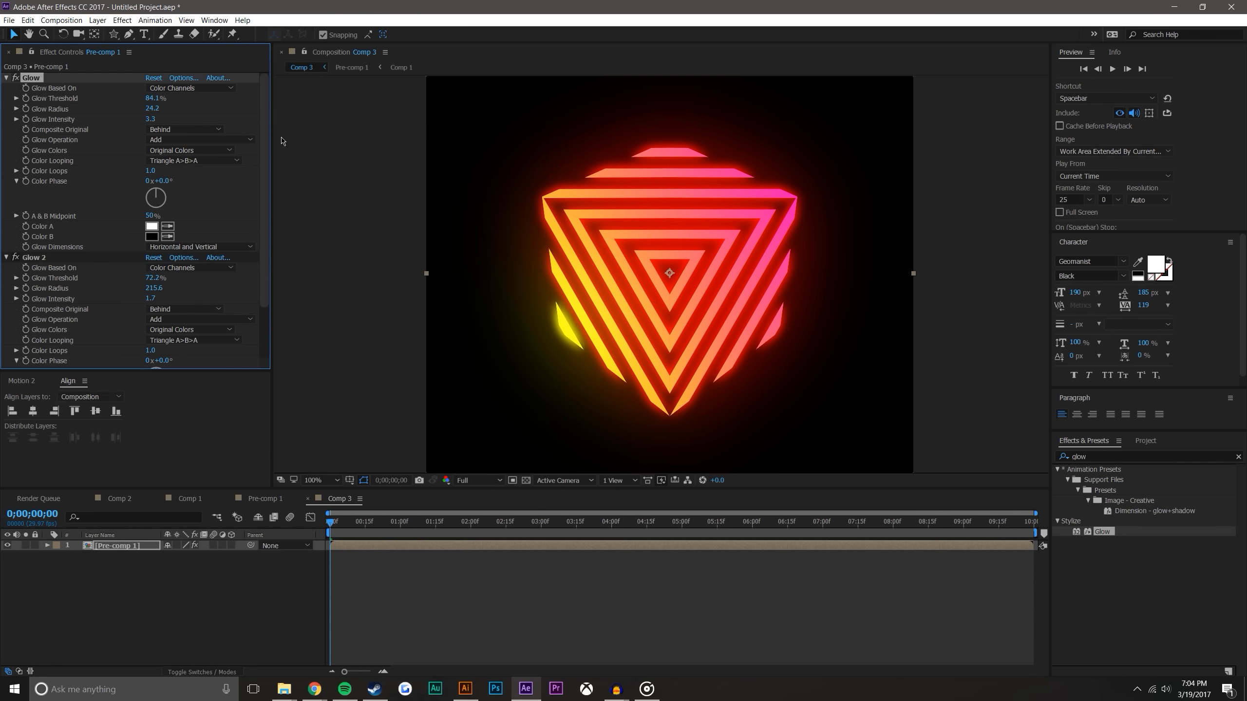
key("ctrl+z")
left_click(213, 605)
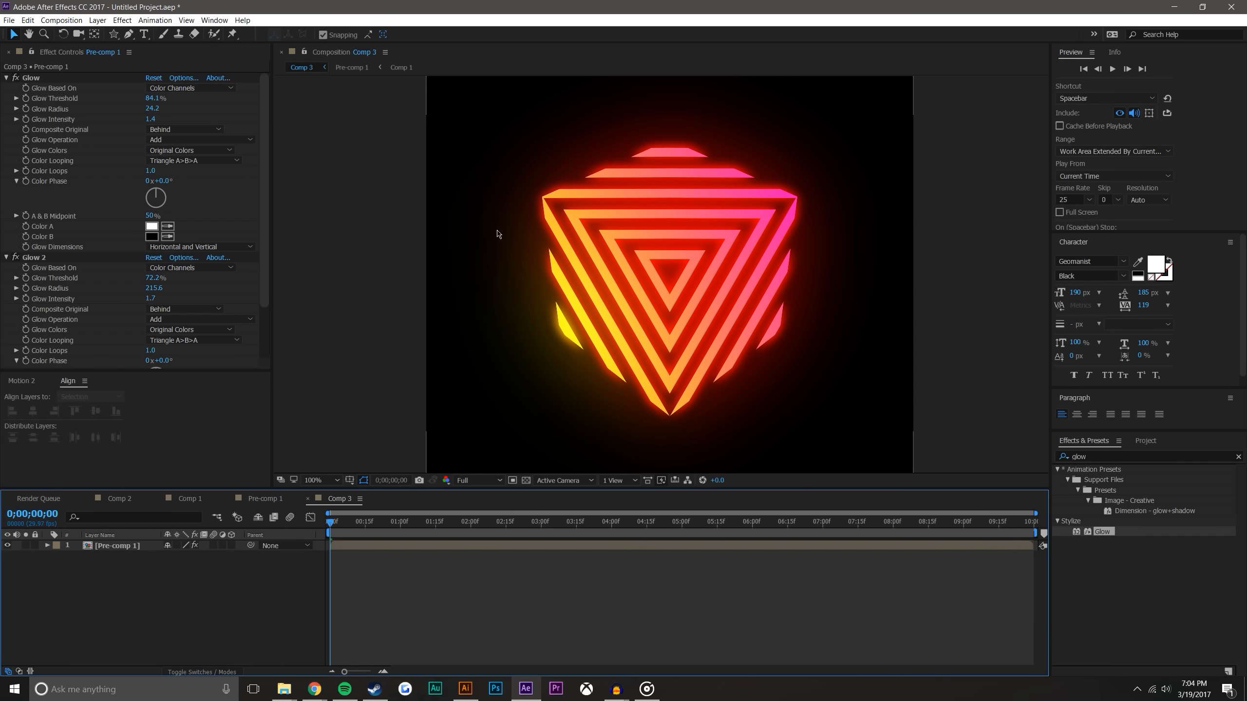
Duplicate Glow 2 and set the third glow's radius to 0 and intensity to 0.2
left_click(6, 77)
left_click(6, 88)
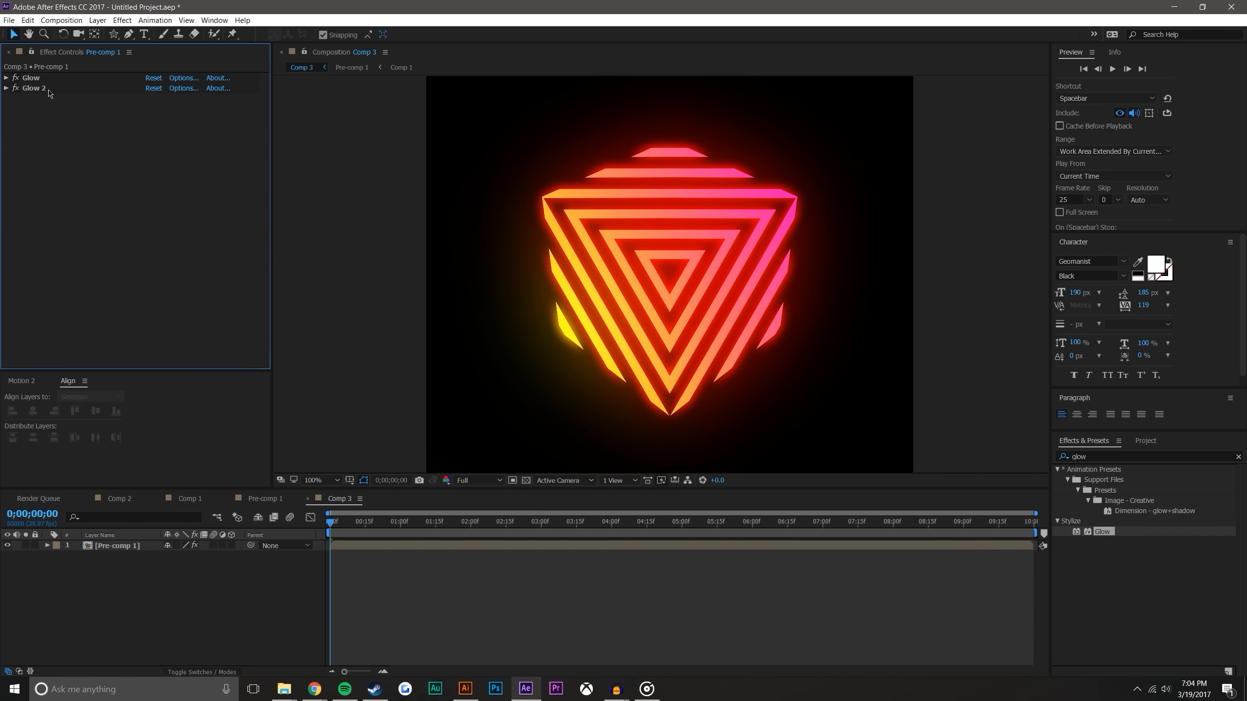
left_click(35, 88)
key("ctrl+d")
left_click_drag(153, 129, 2, 147)
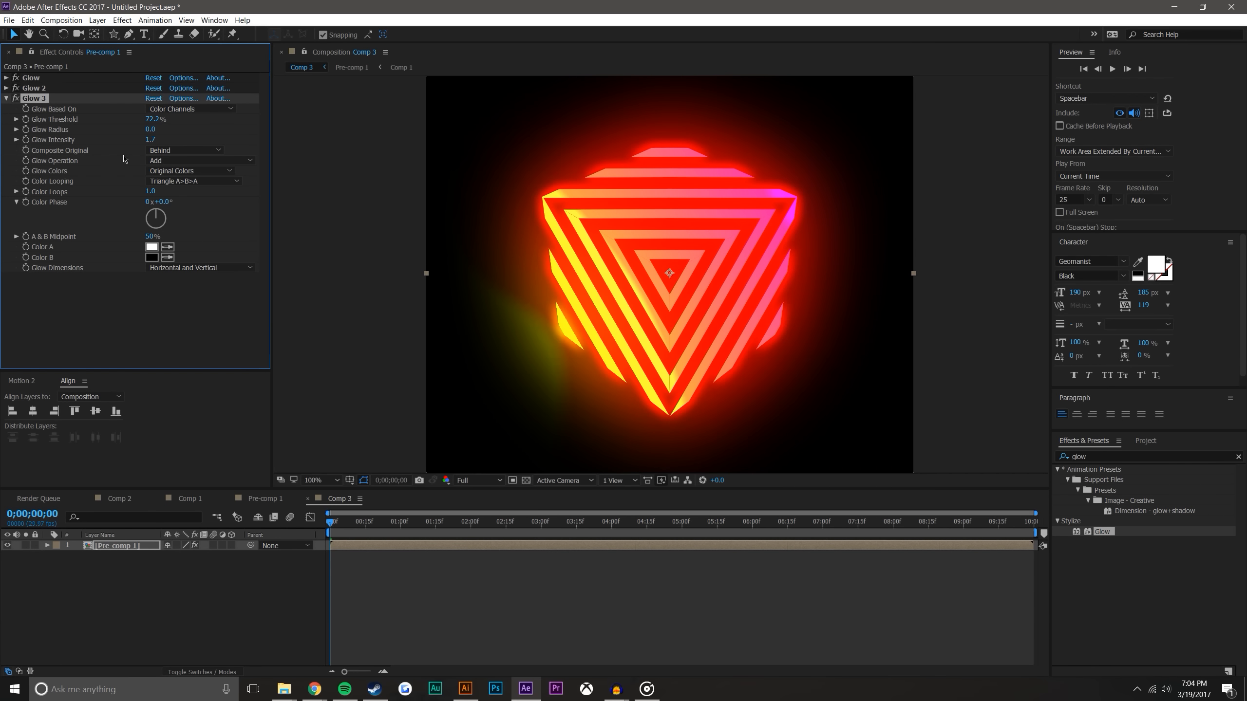
left_click_drag(141, 139, 123, 140)
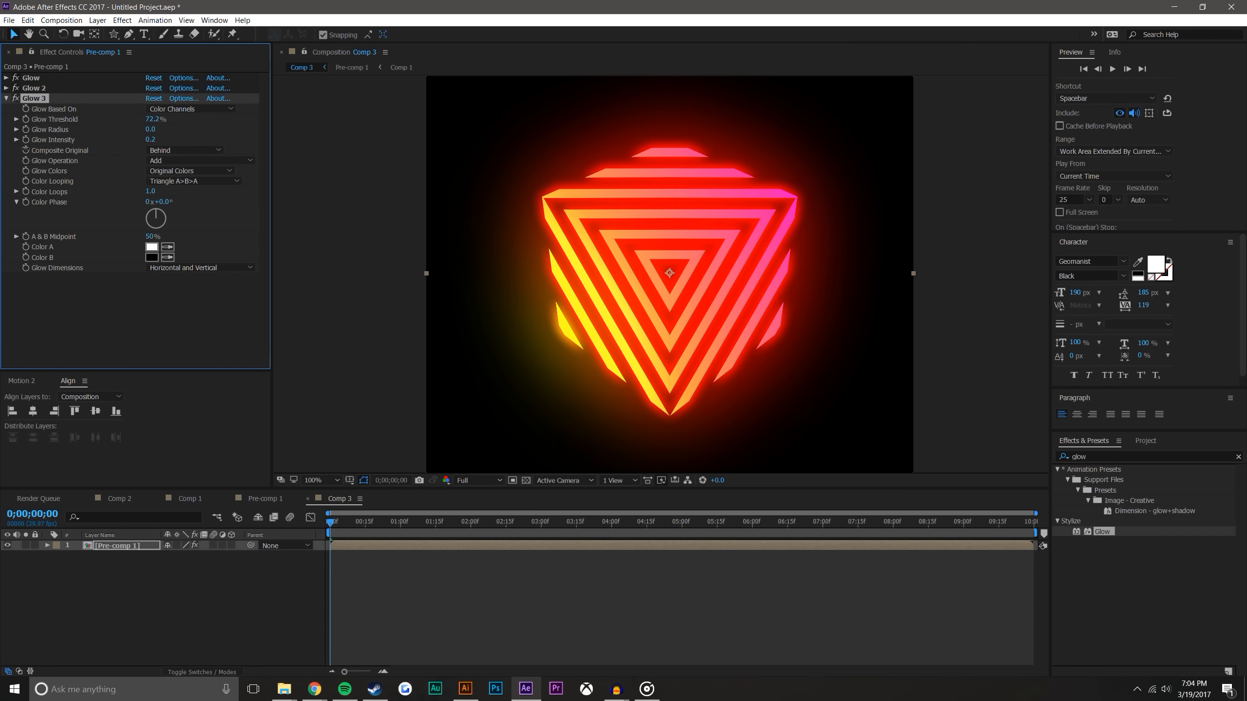
Preview the Comp 3 animation with the stacked glows, and stop it at frame 9
left_click(427, 619)
key("space")
key("space")
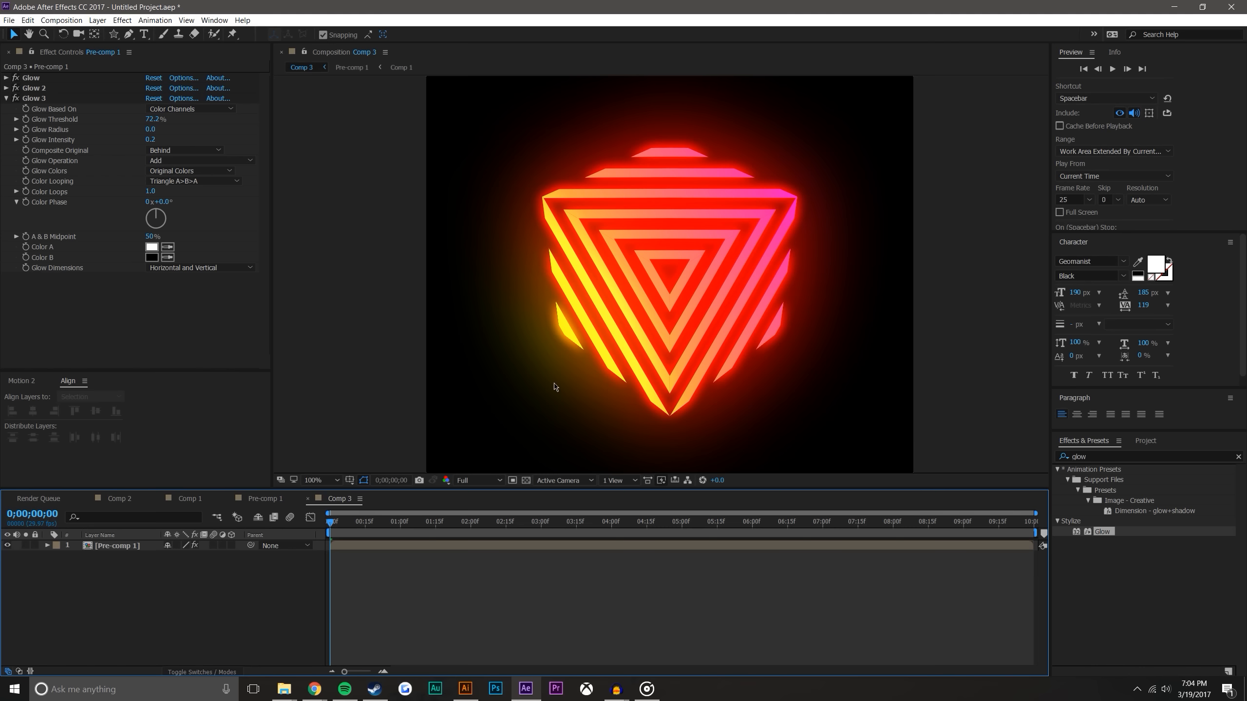
left_click(1113, 69)
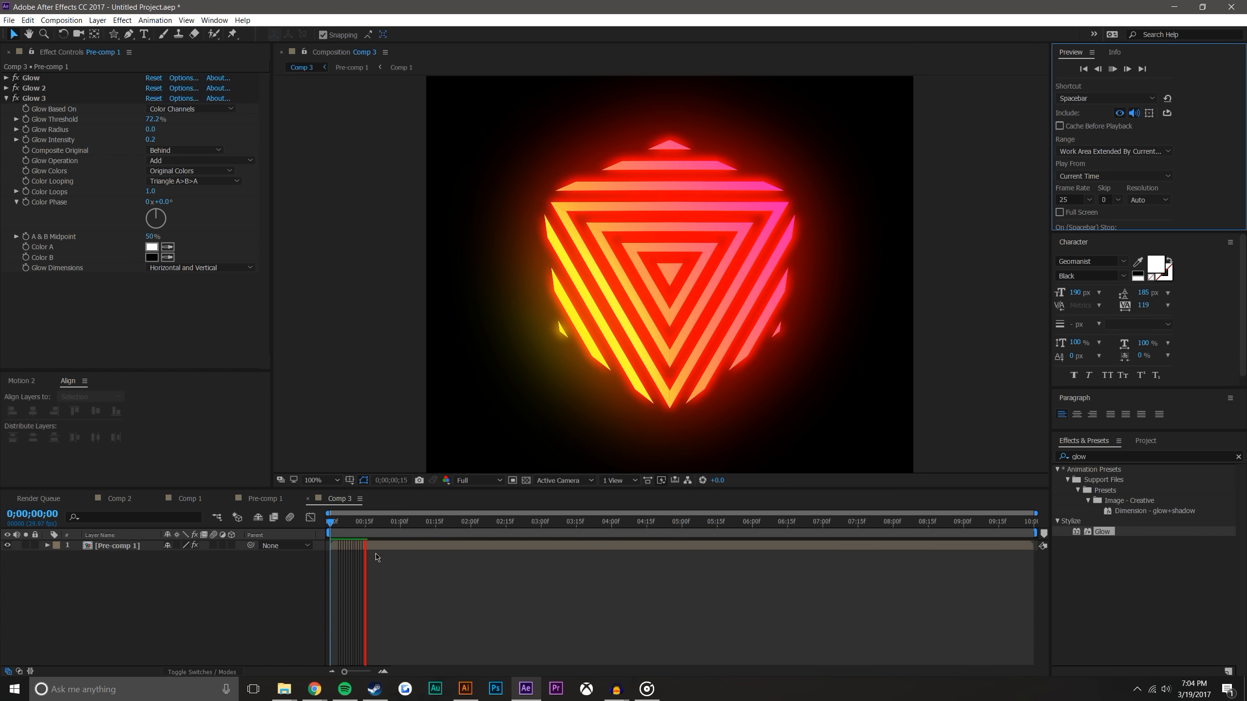
left_click(353, 523)
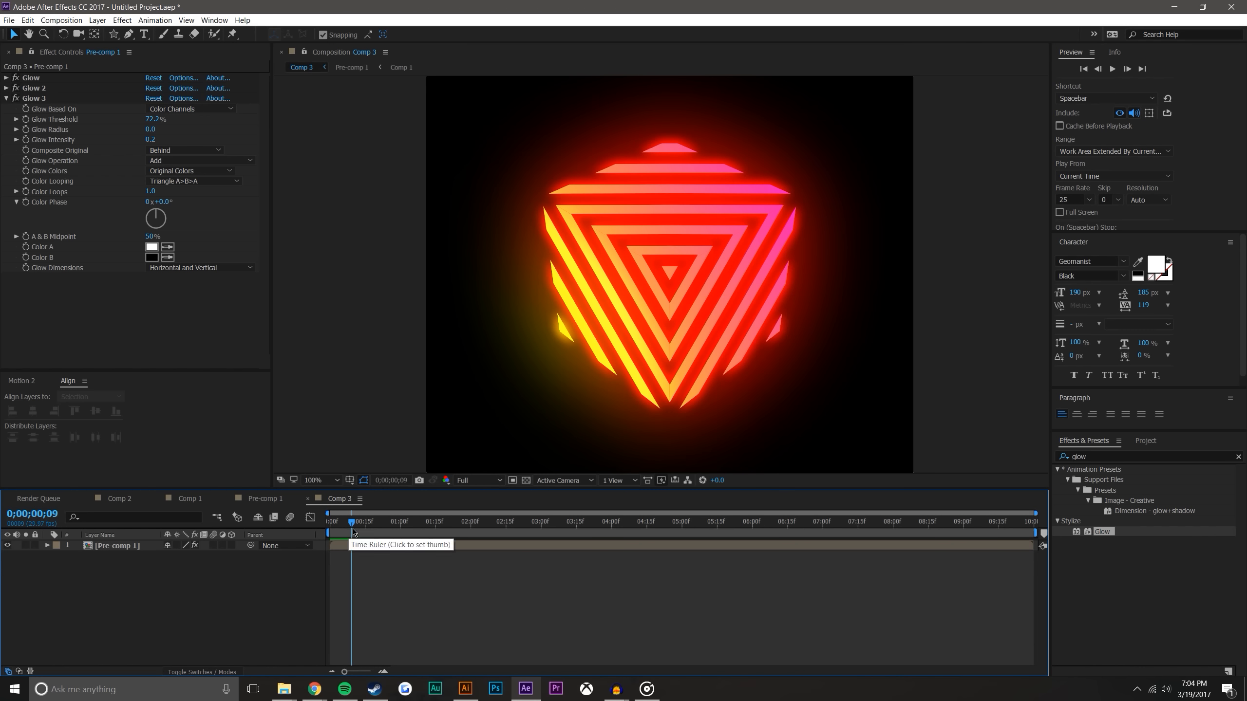
Enable time remapping on the Pre-comp 1 layer and return to the first frame with the timeline magnified
left_click(387, 671)
left_click(387, 671)
key("Home")
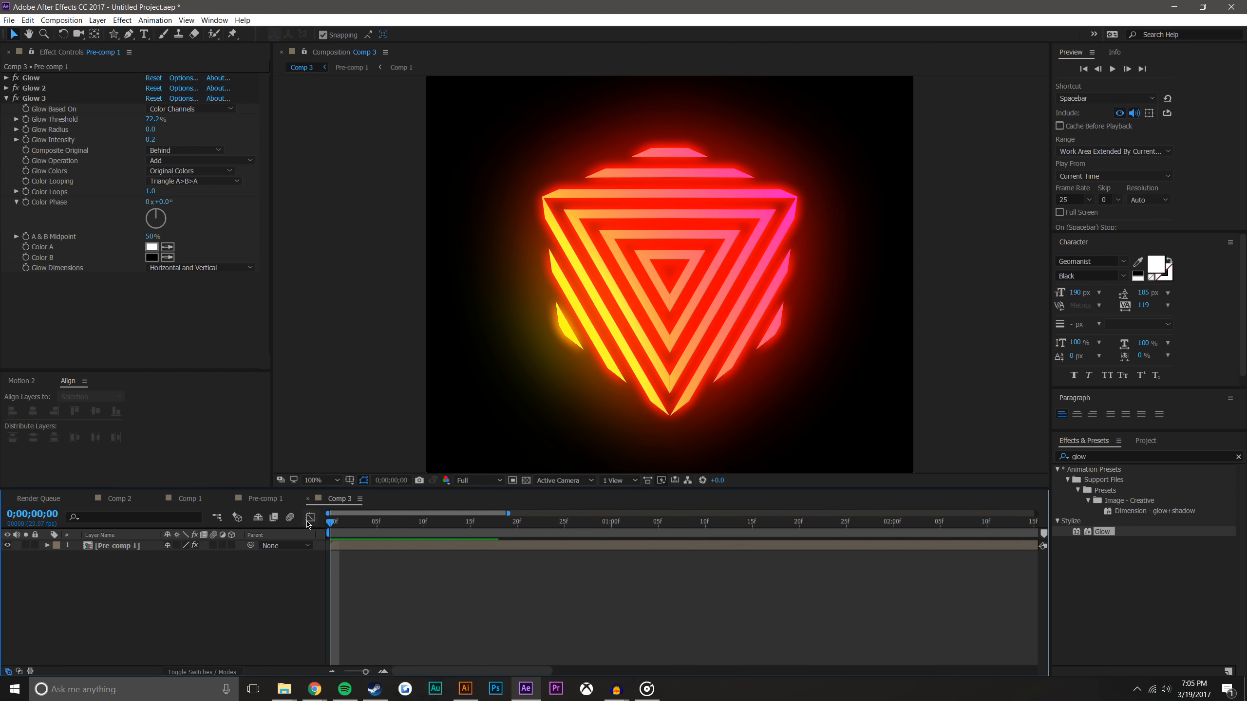
right_click(128, 545)
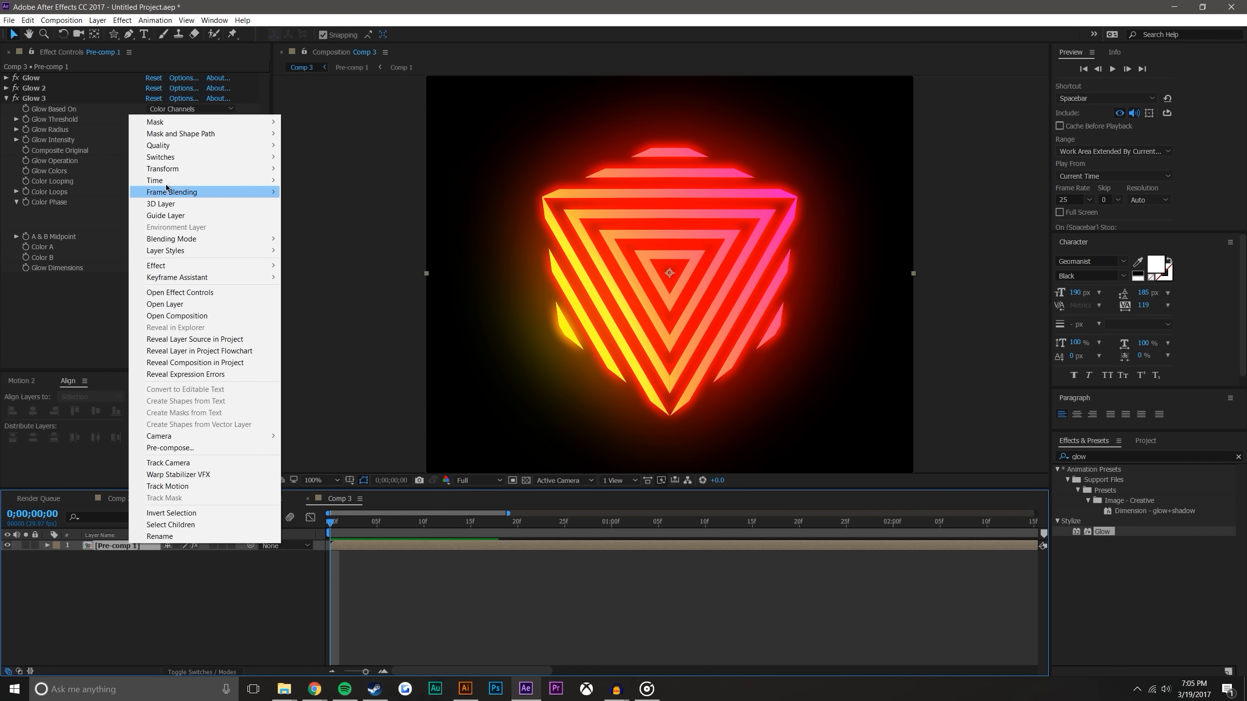
mouse_move(162, 182)
left_click(363, 182)
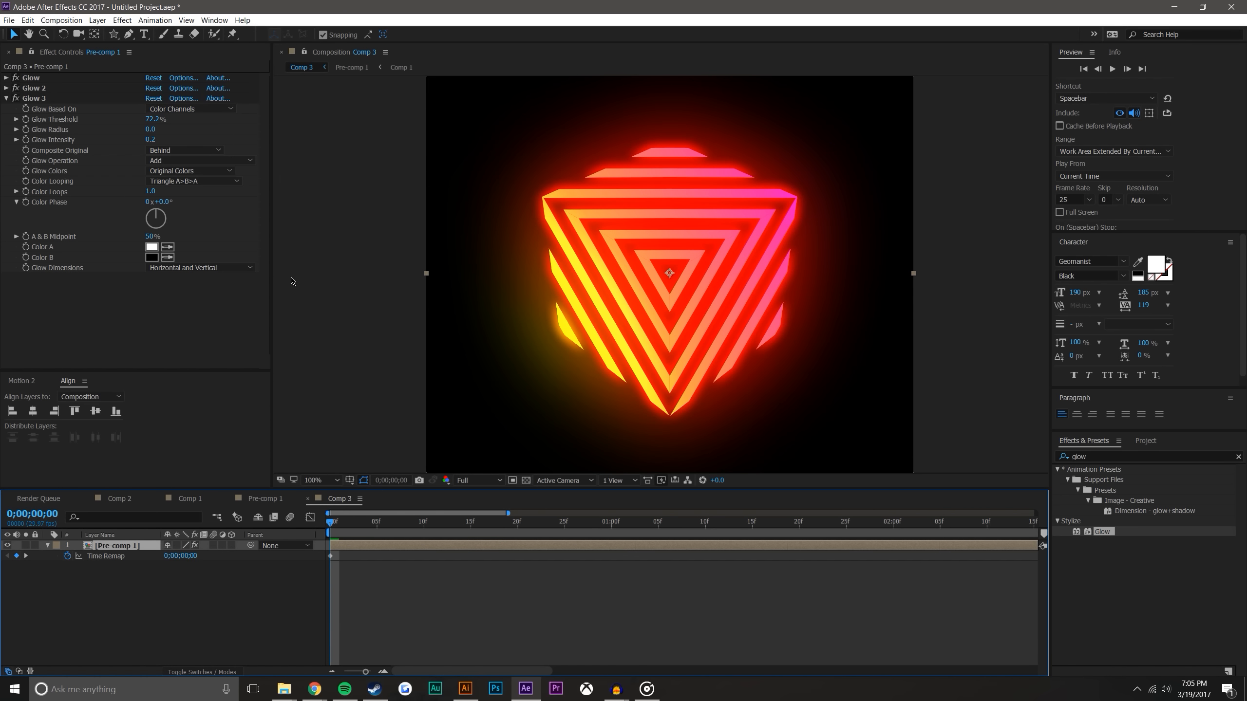
left_click(147, 608)
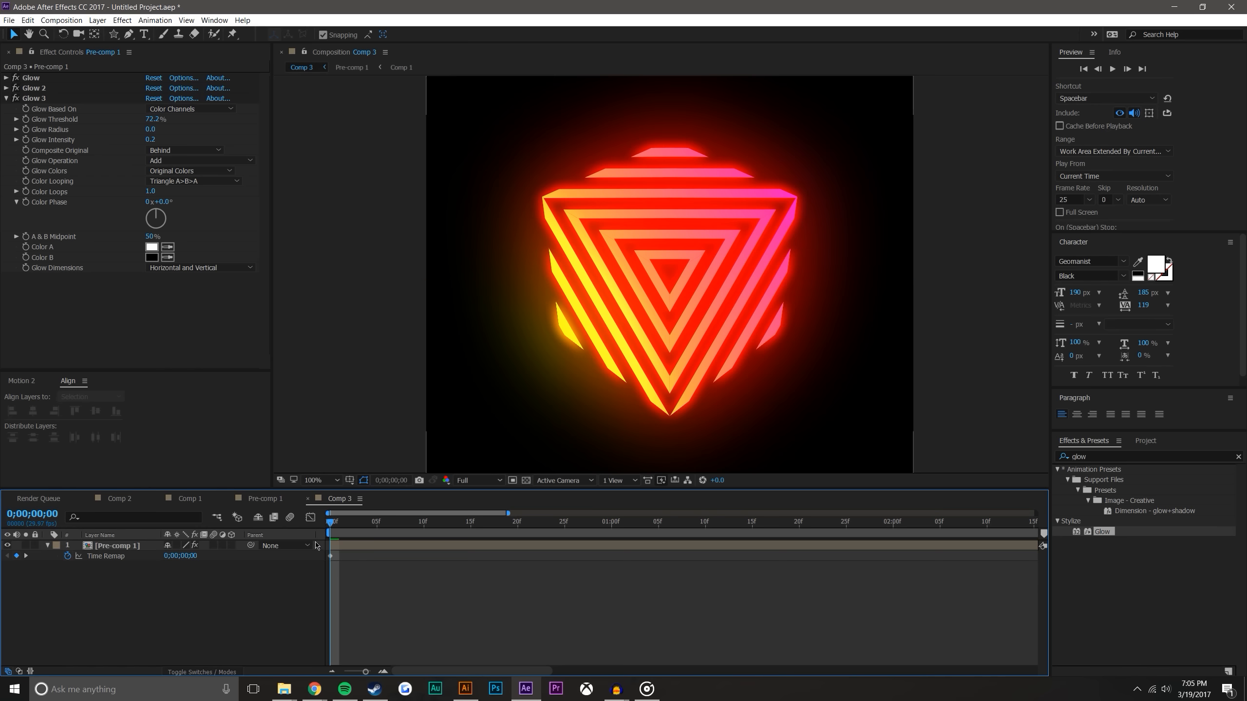
Preview the motion briefly and add a Time Remap keyframe on Pre-comp 1 at 0;00;00;02
key("space")
key("space")
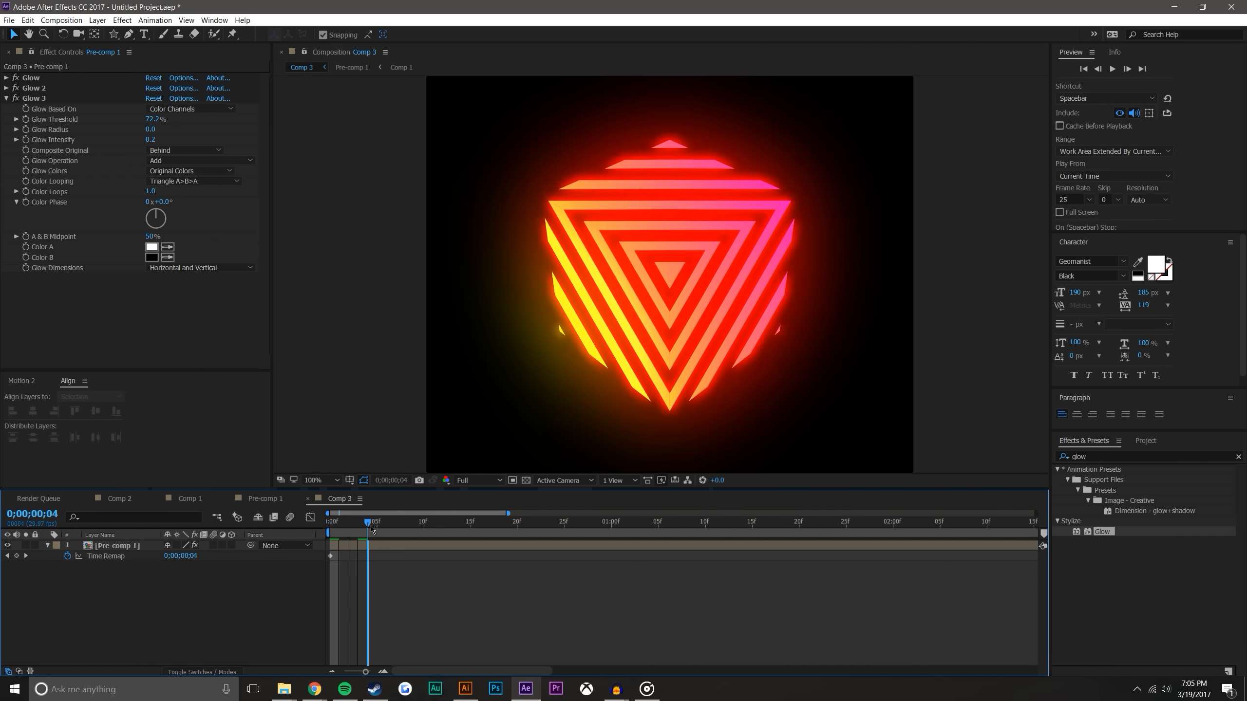
left_click_drag(332, 539, 346, 539)
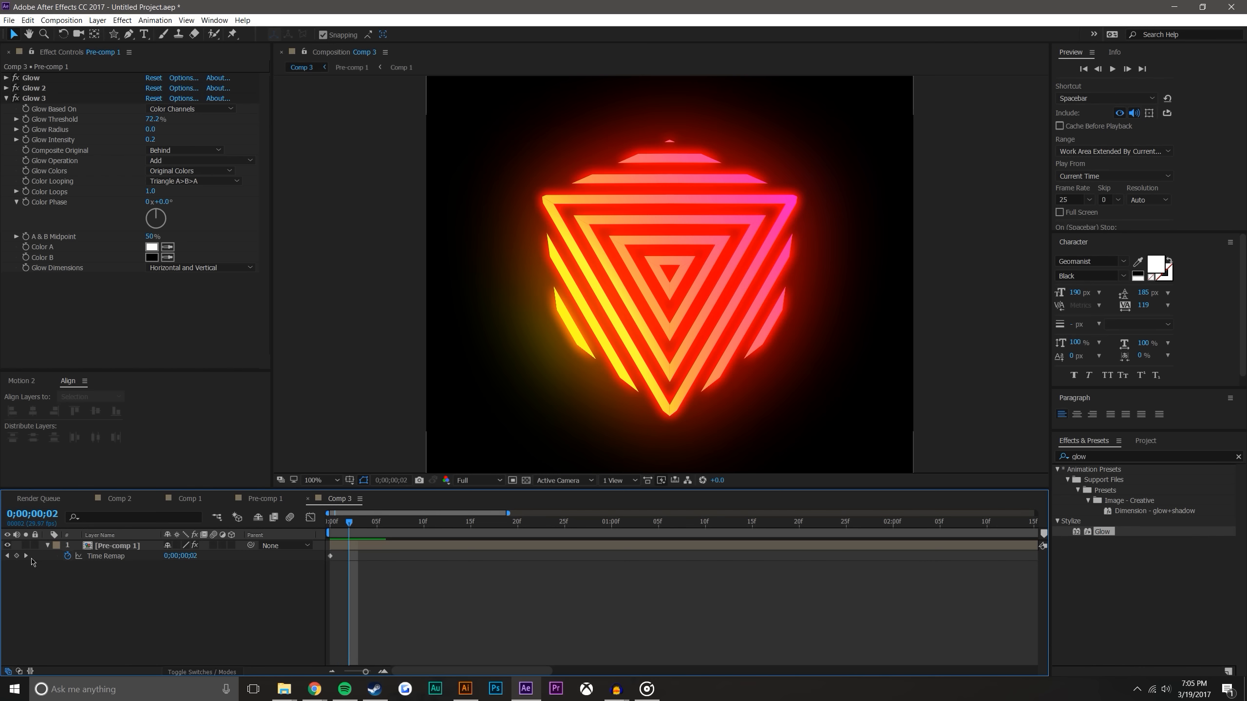
left_click(16, 555)
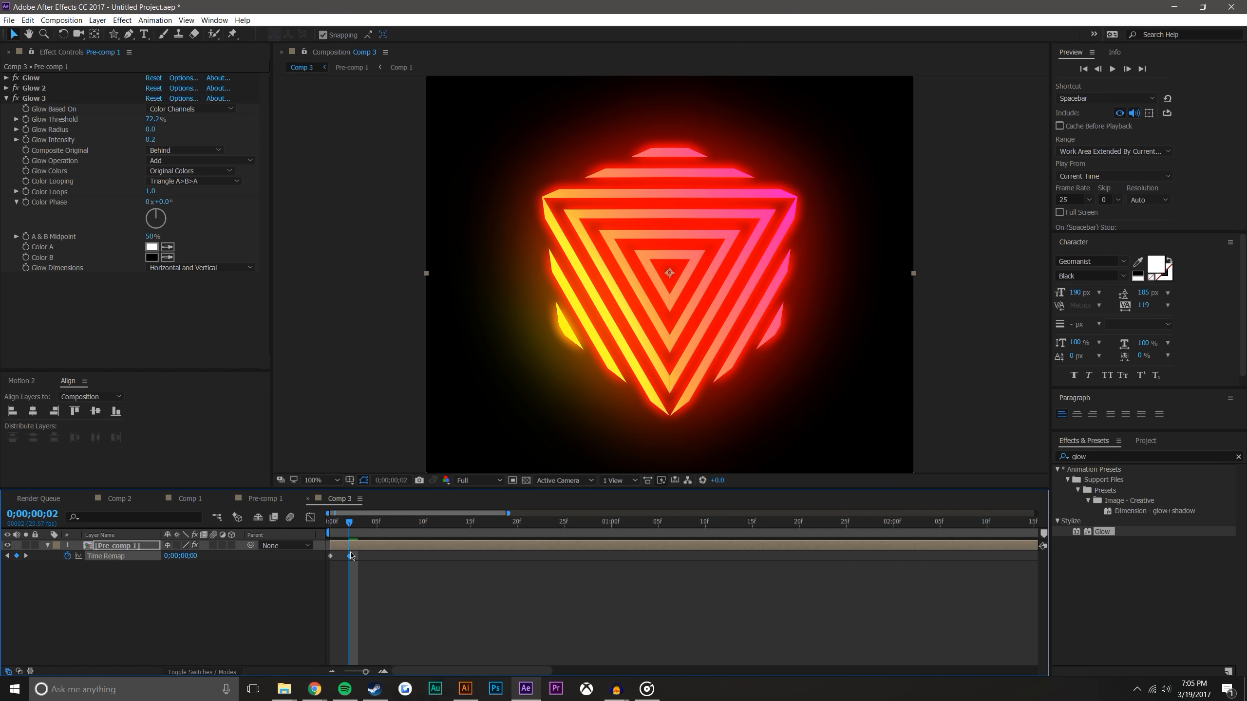
Try moving the second Time Remap keyframe to 0;00;01;04, preview the slower motion, and undo both the move and that keyframe
left_click_drag(351, 557, 648, 556)
key("space")
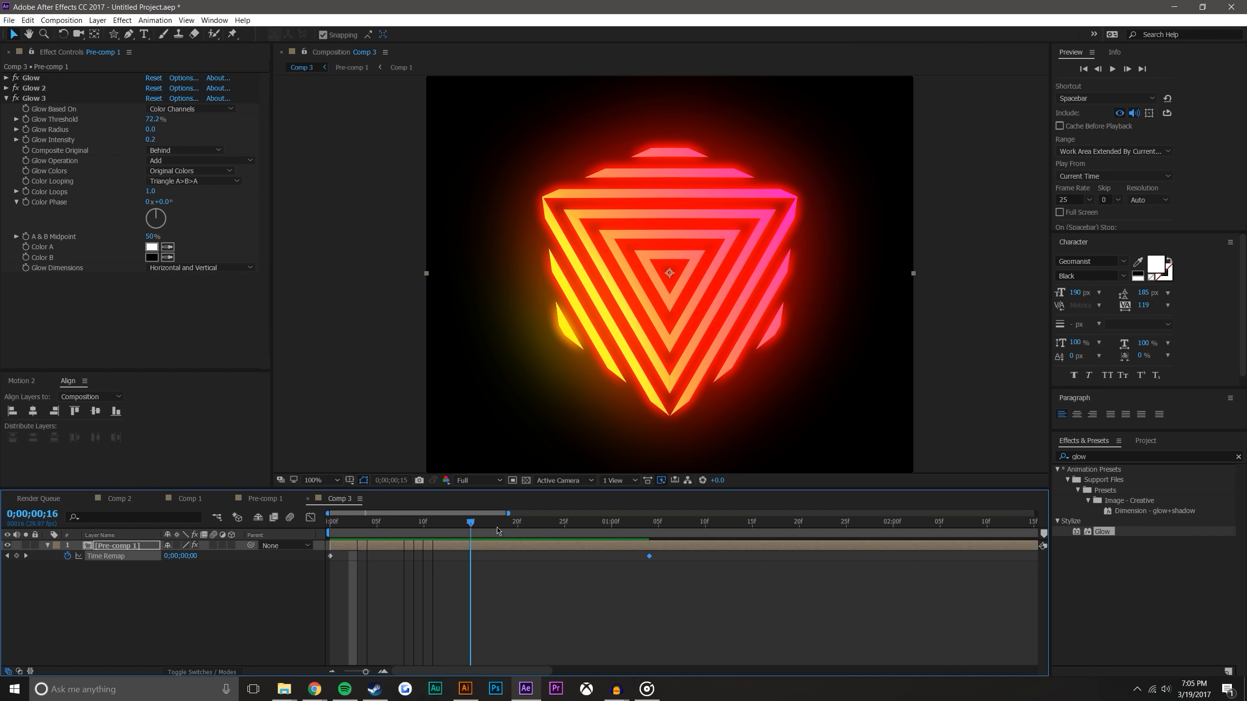
key("space")
key("ctrl+z")
left_click(353, 569)
key("ctrl+z")
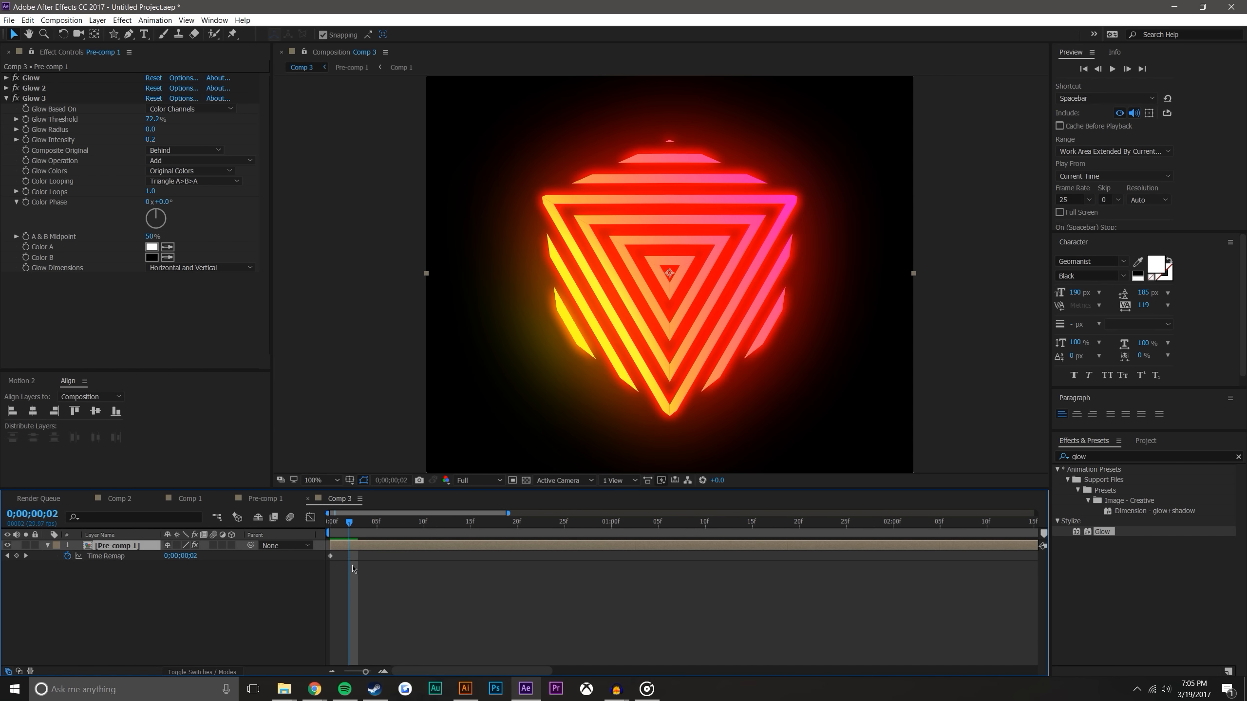
Compare the innermost triangle from the first frame onward and add a Time Remap keyframe on Pre-comp 1 at 0;00;00;08
left_click_drag(353, 524, 330, 522)
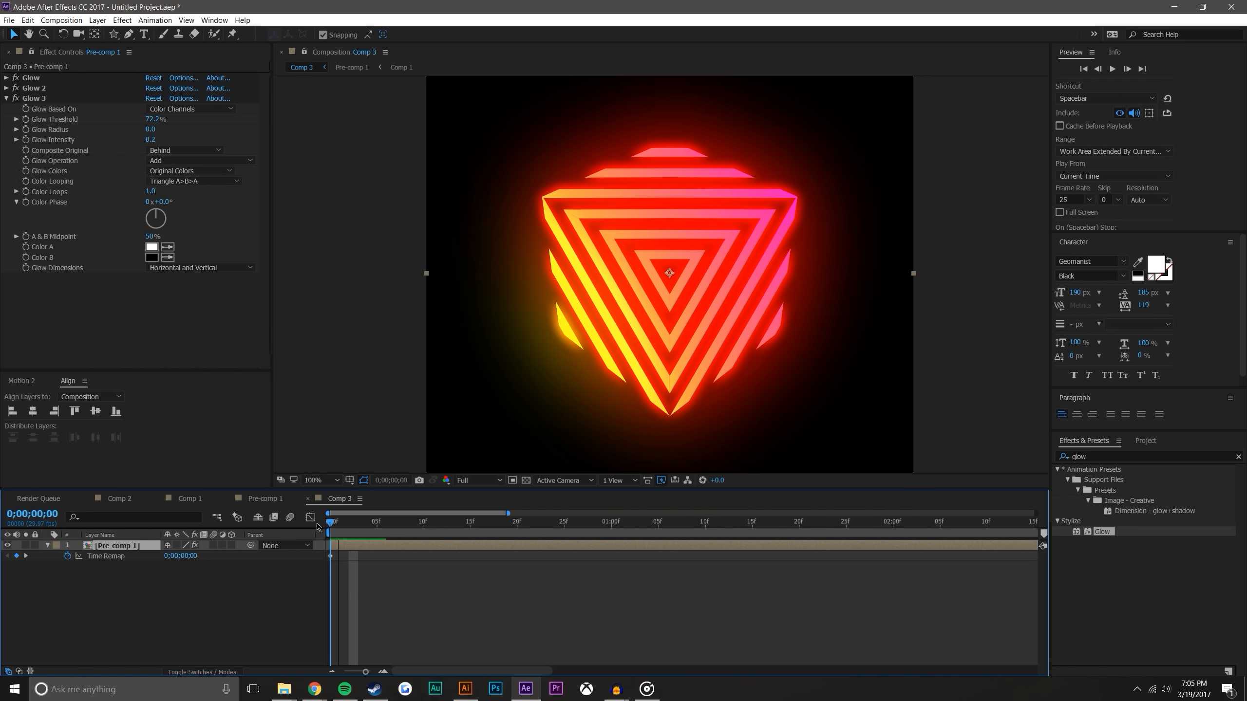
scroll(692, 274, "up", 5)
left_click_drag(692, 274, 595, 295)
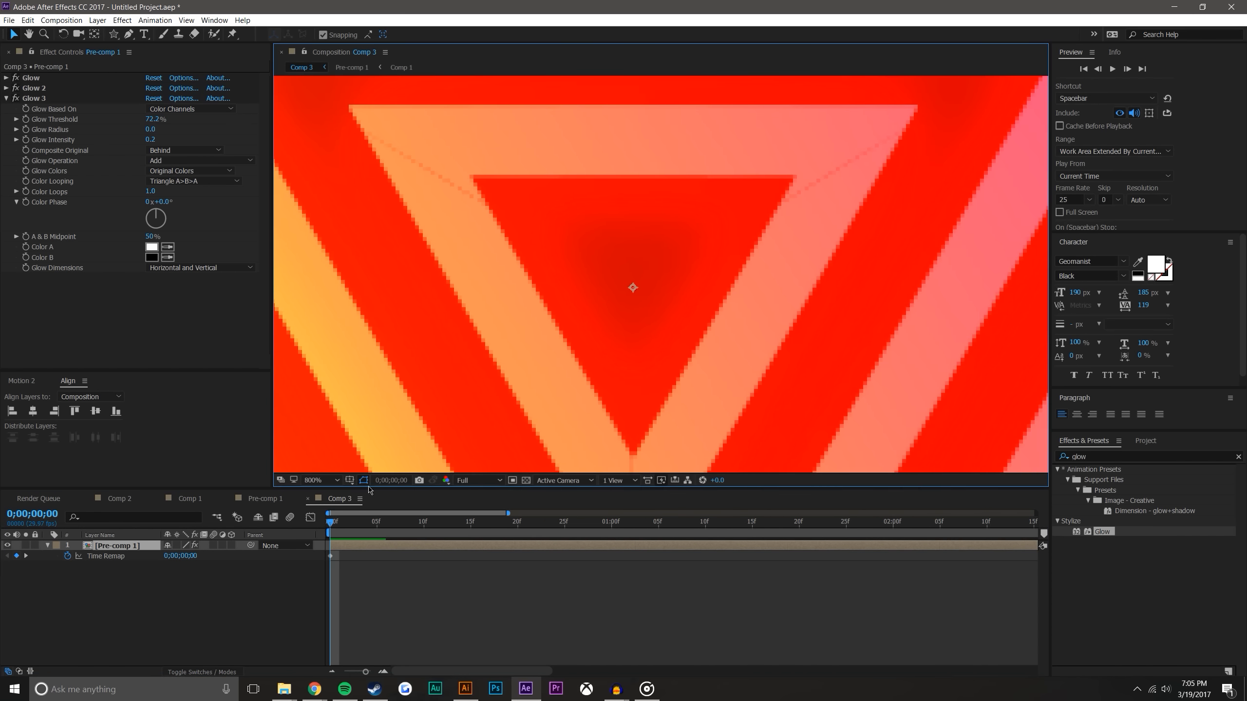
left_click_drag(332, 525, 405, 501)
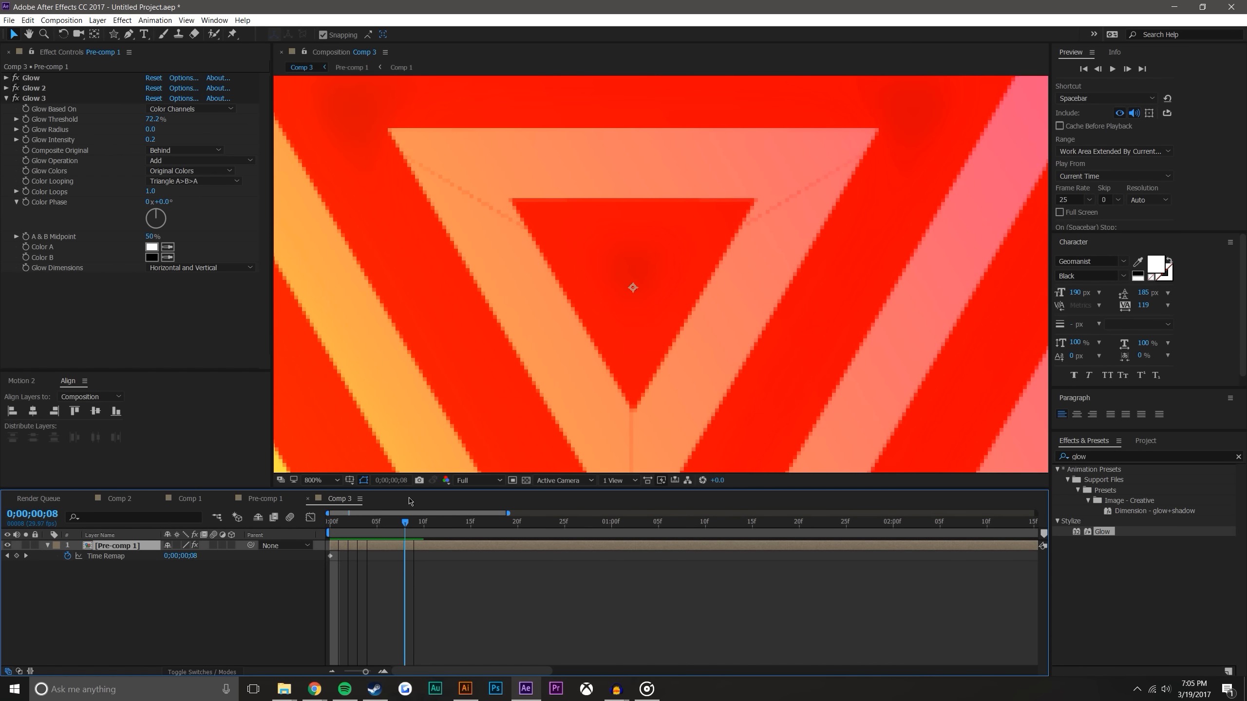
left_click(17, 556)
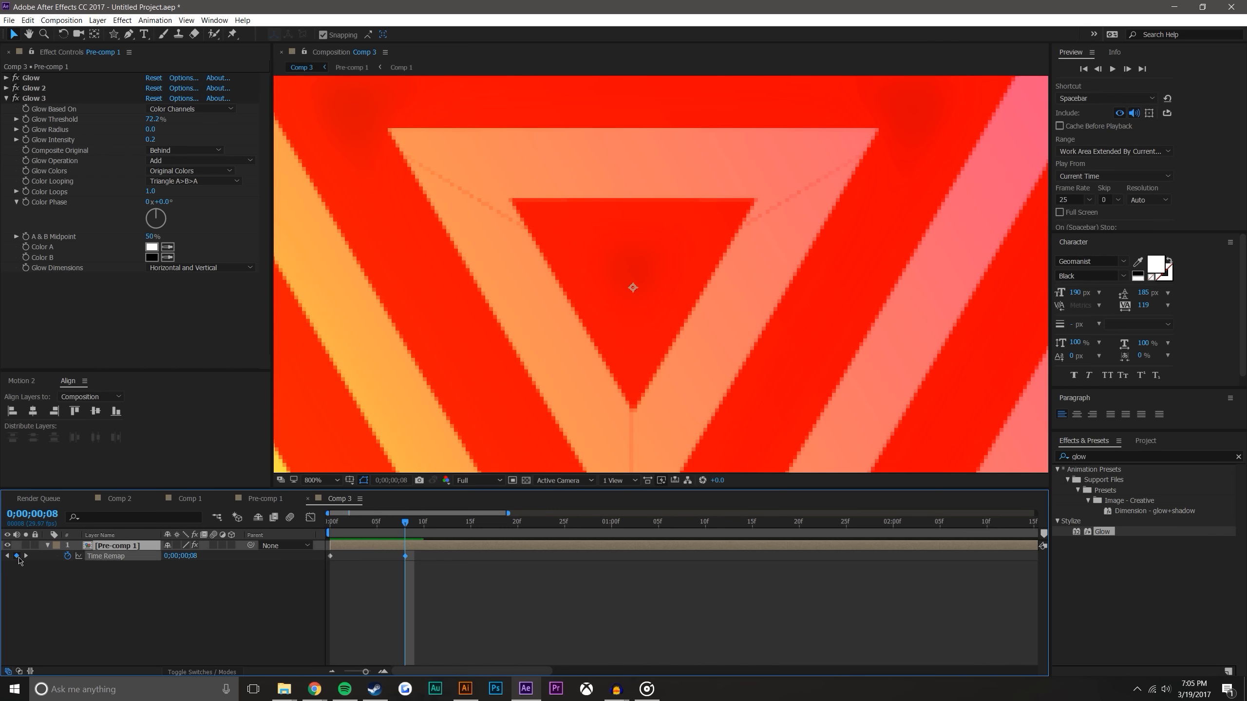
Move the second Time Remap keyframe to 0;00;01;00 and end the work area at that time
left_click_drag(405, 560, 611, 555)
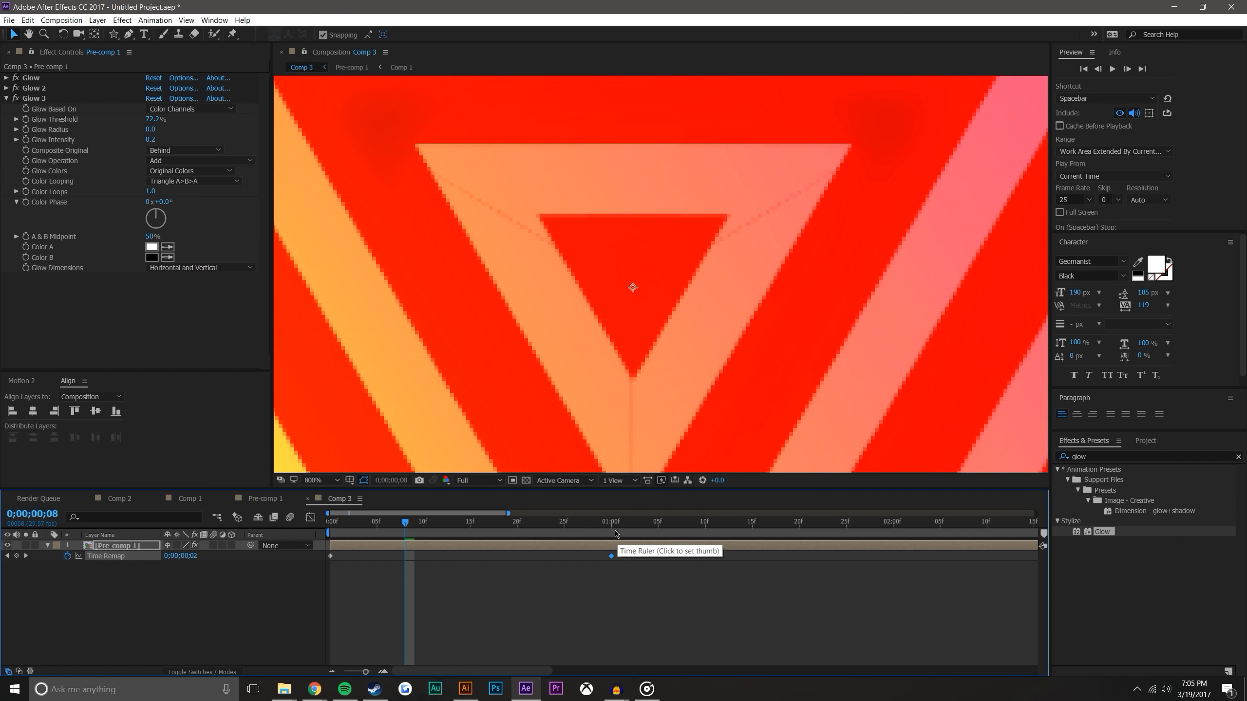
left_click(614, 521)
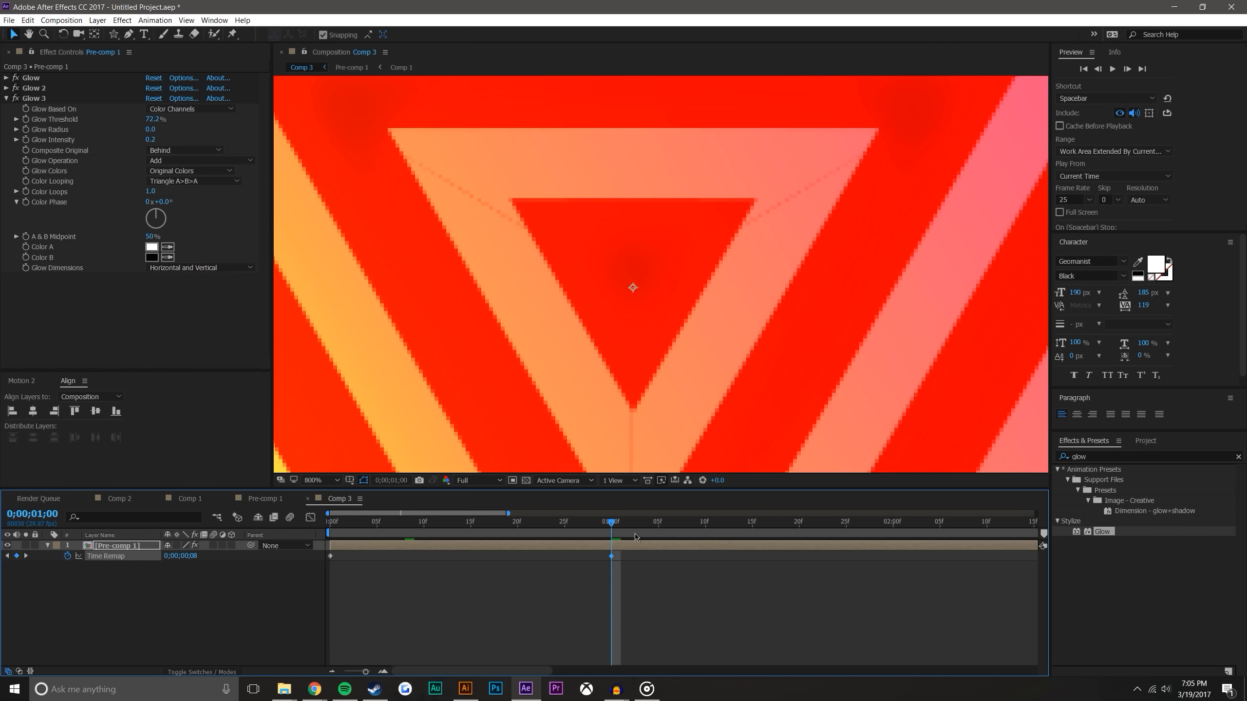
key("n")
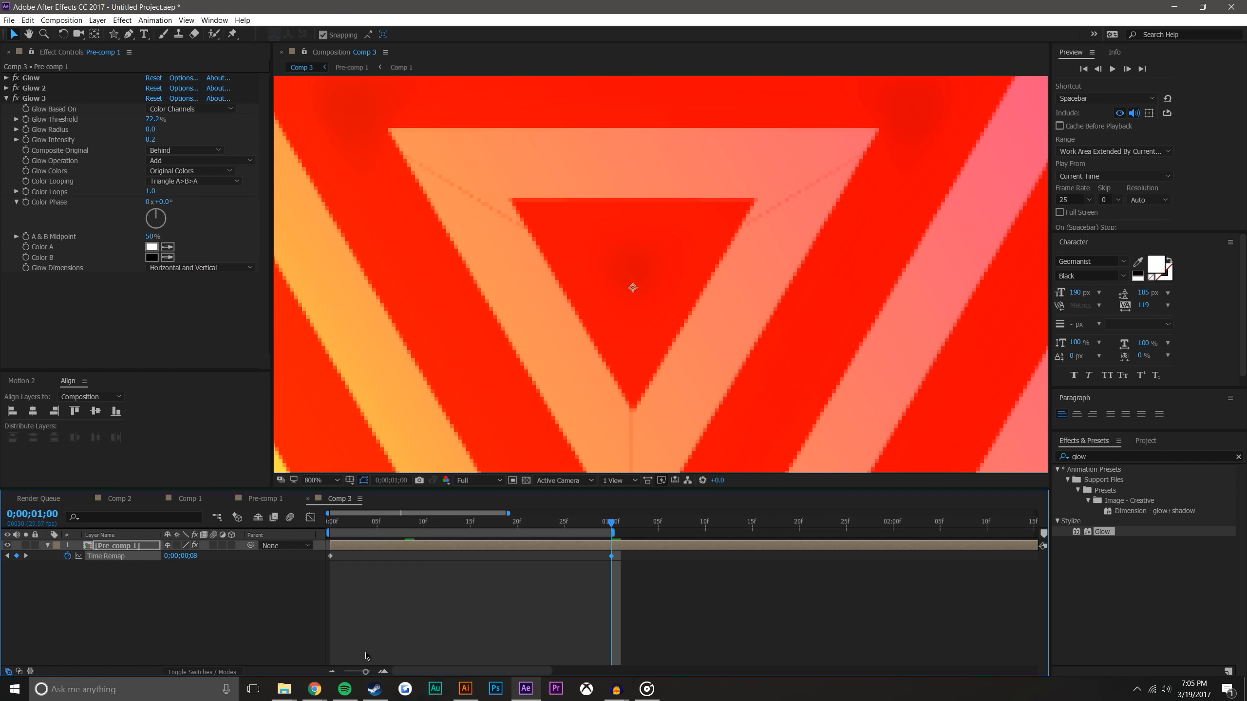
Preview the slowed-down animation over the work area with the whole composition shown at 100% magnification
left_click(333, 672)
left_click(467, 641)
key("space")
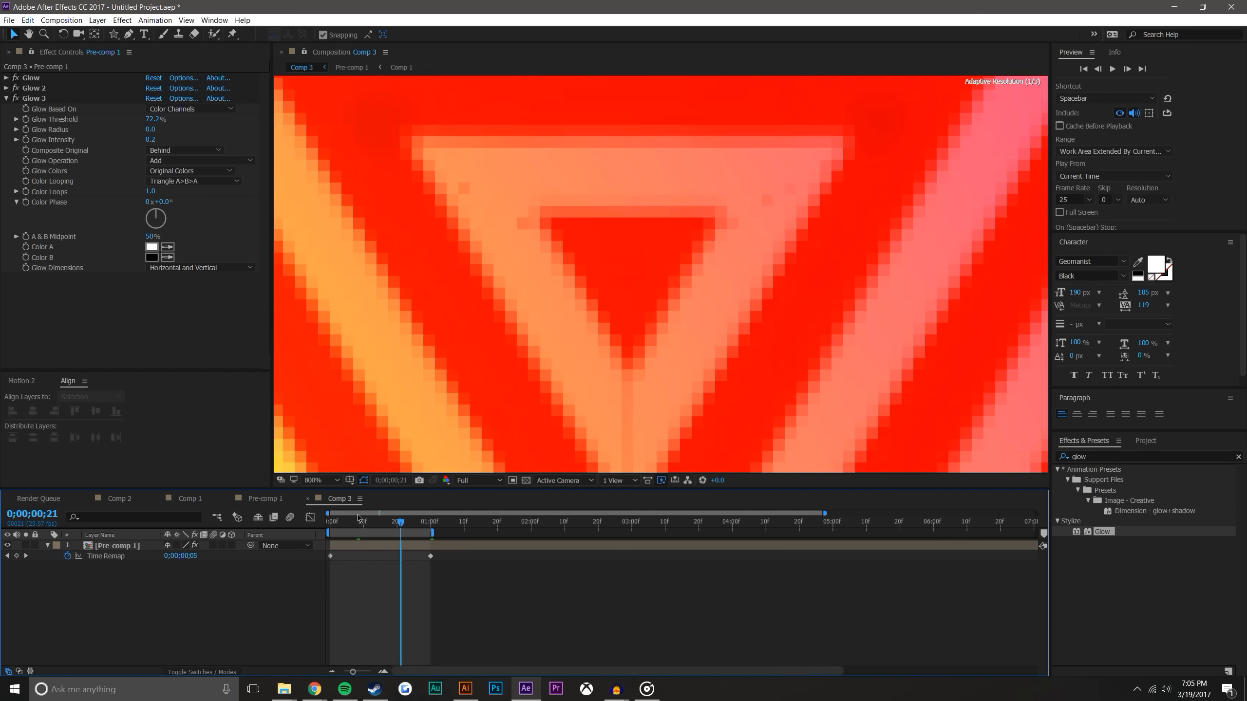
key("slash")
left_click(1119, 69)
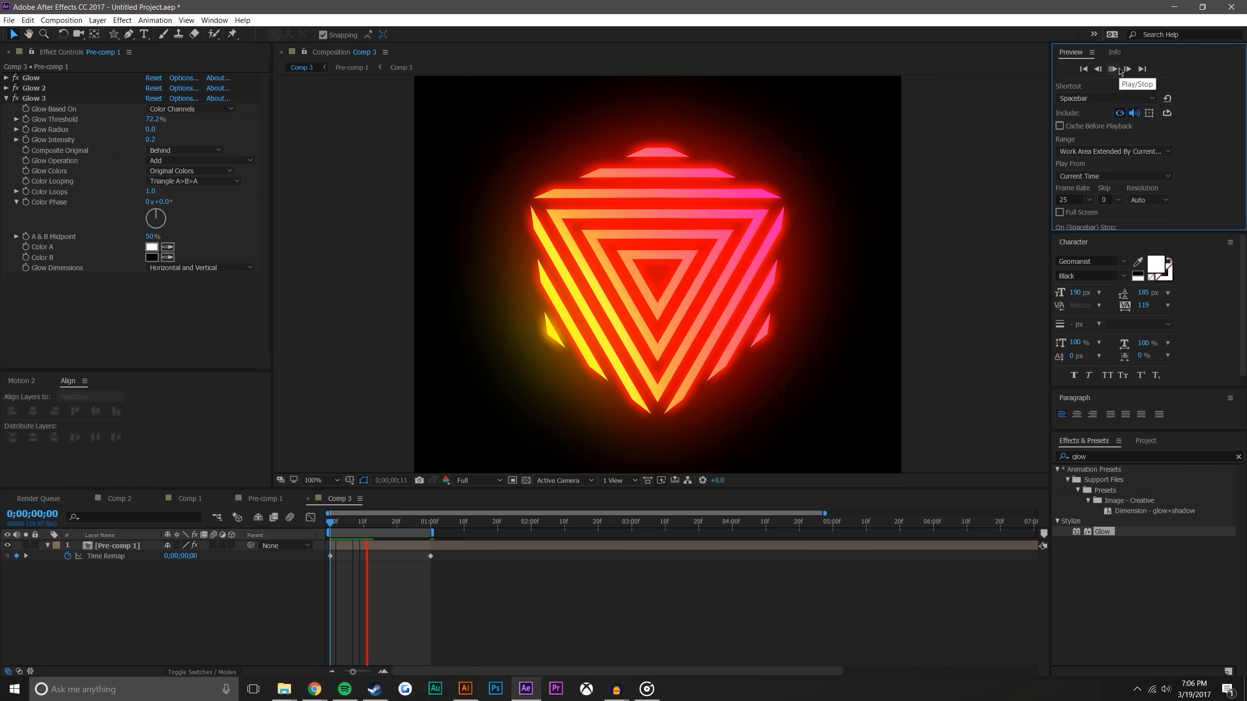